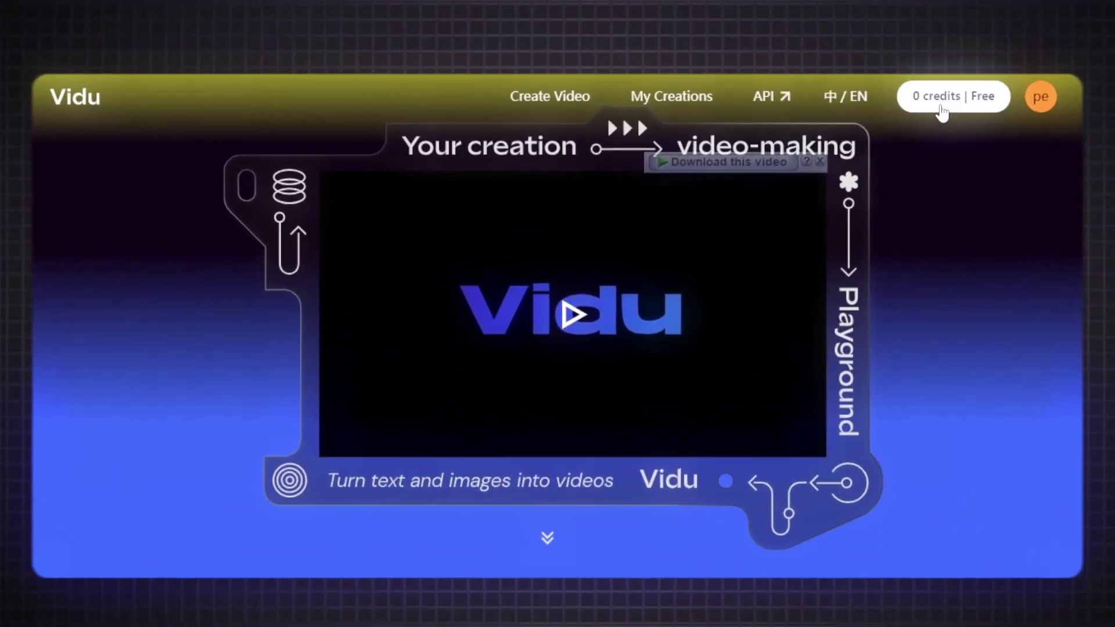
- Open a private browsing window and load the temporary mail site tempo-mail.com
click(546, 104)
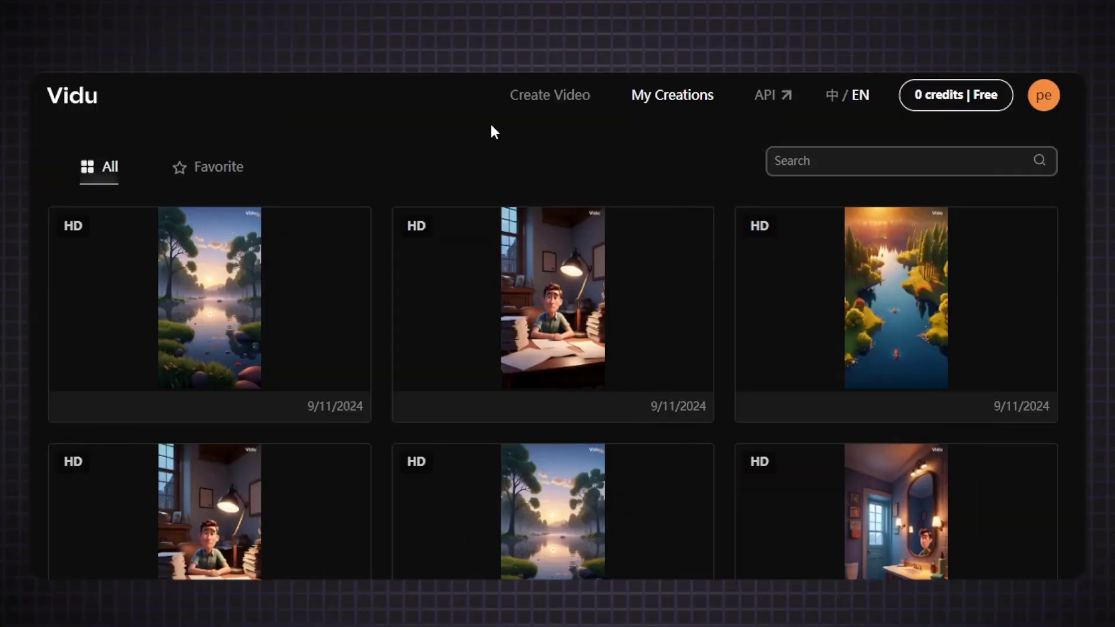
key(ctrl+shift+n)
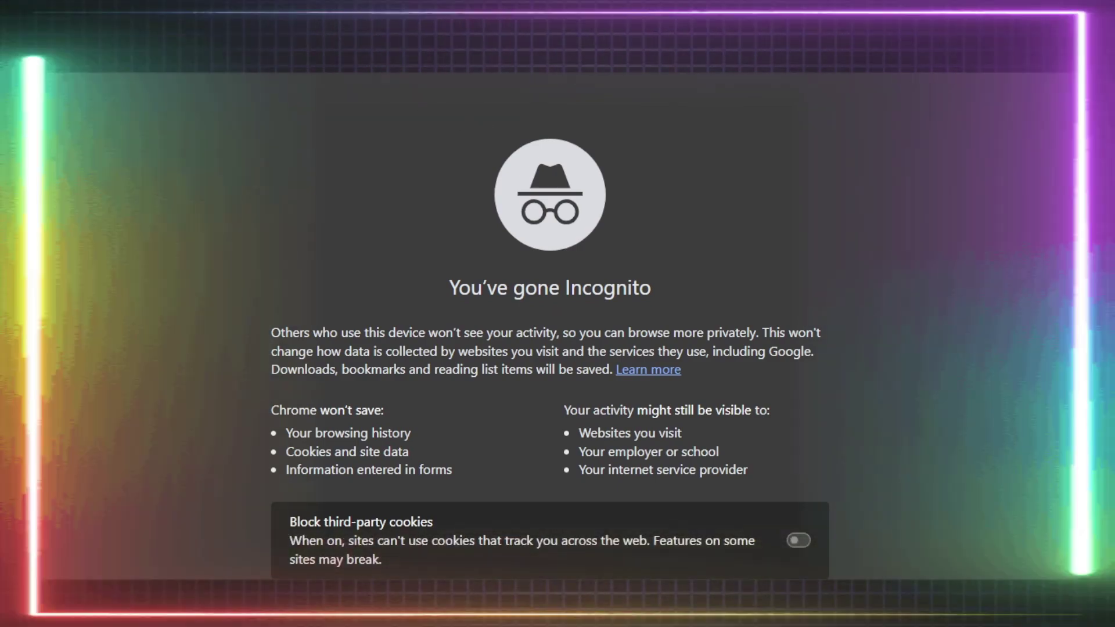
text(tempo-mail.com)
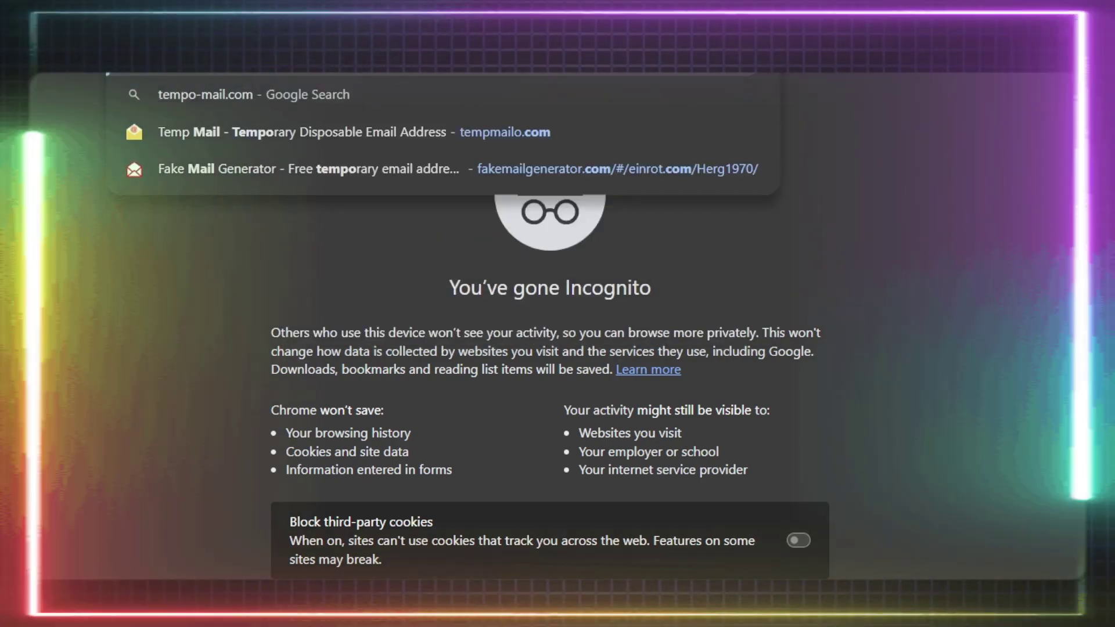
key(Return)
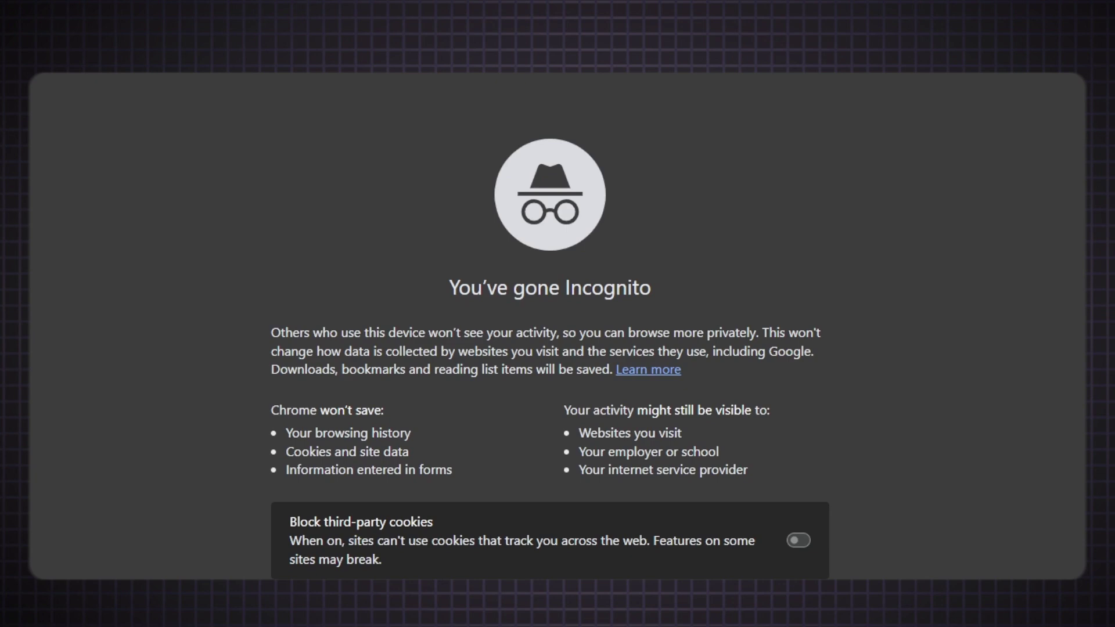
- Go to vidu.studio and start an email sign-in using the temporary email address
text(vidu.studio)
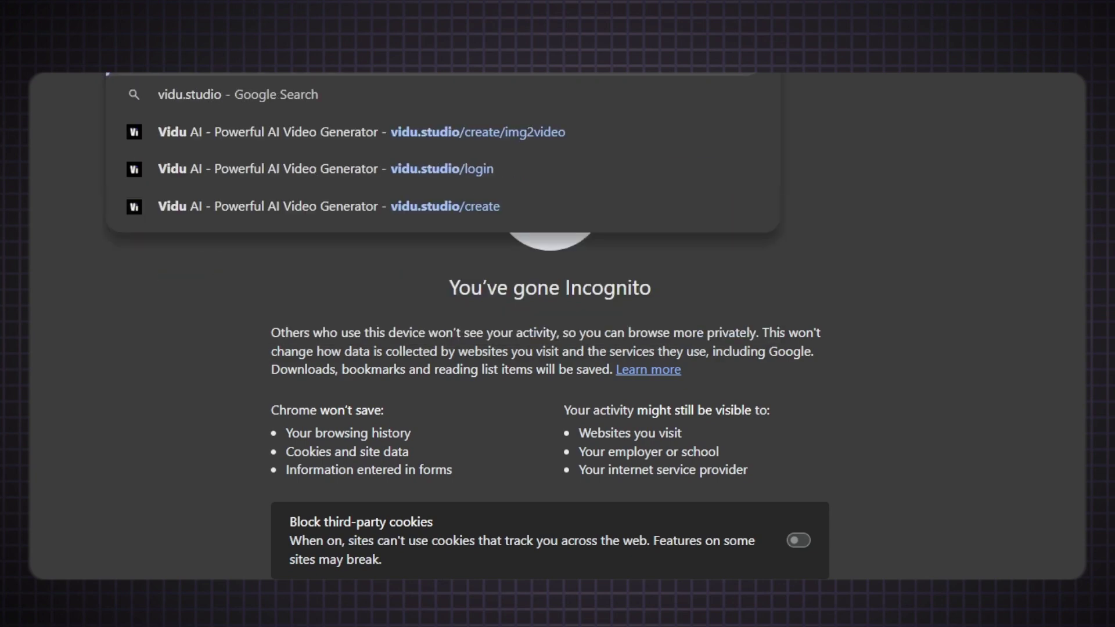
key(Return)
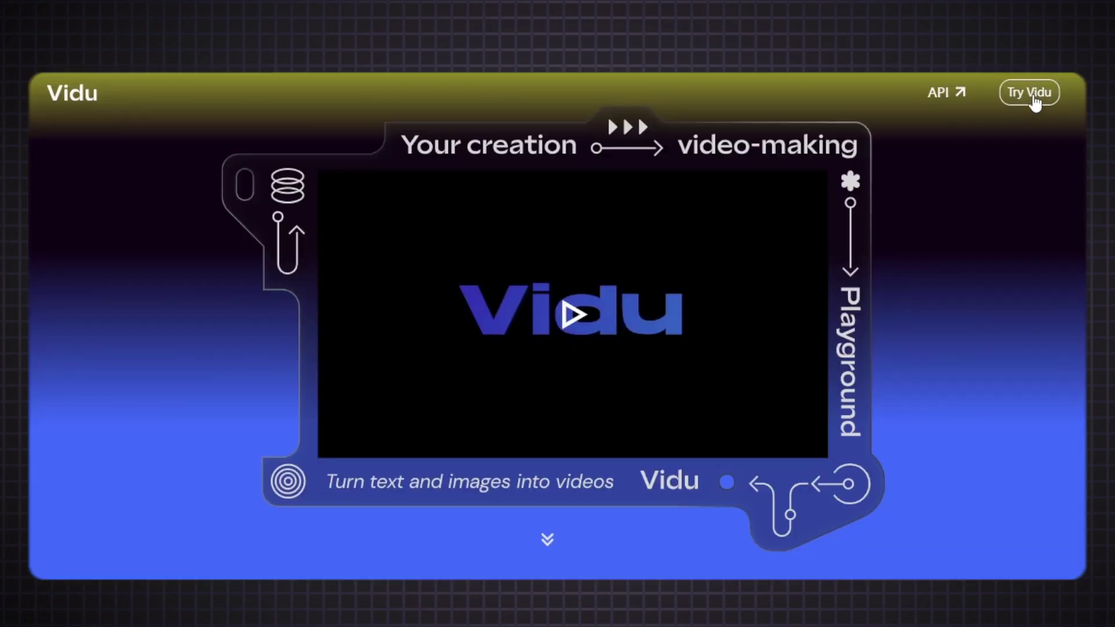
click(1033, 99)
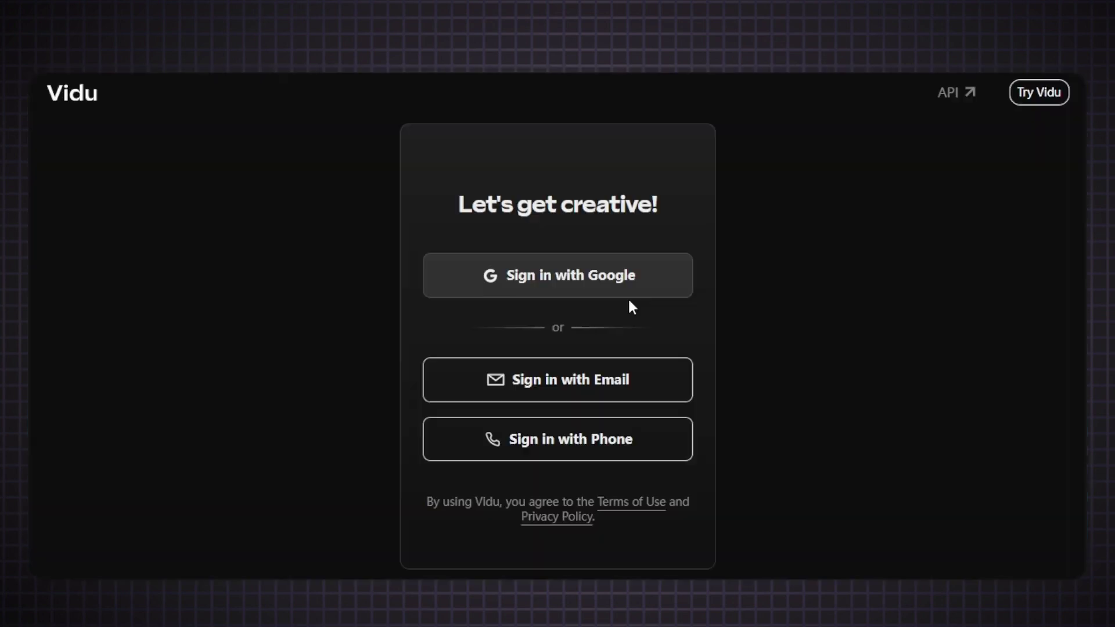
click(574, 396)
right_click(487, 288)
click(544, 185)
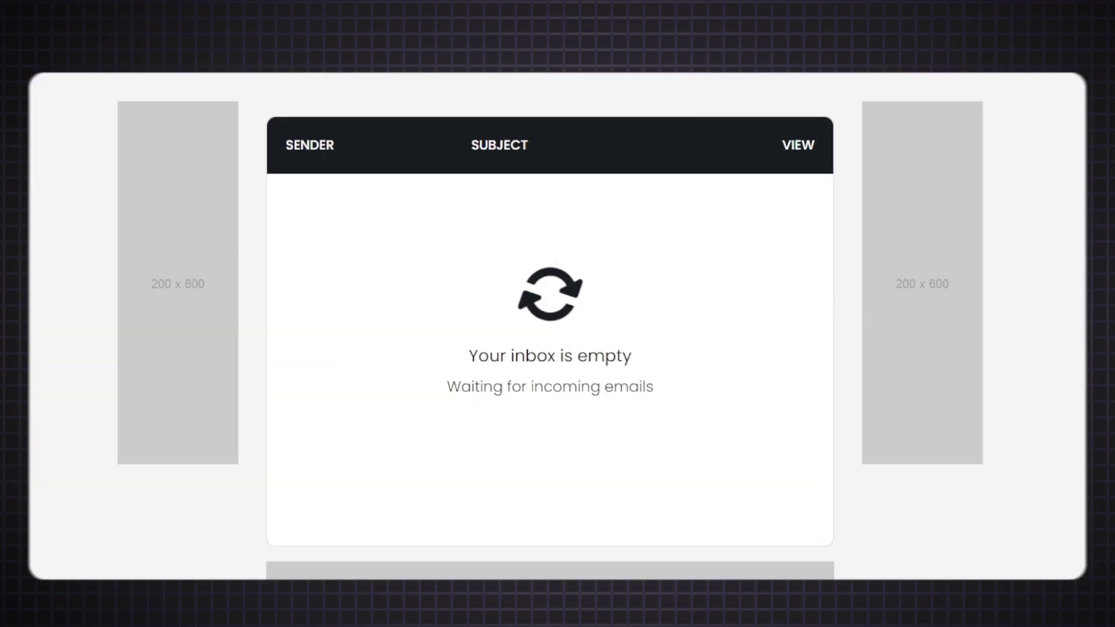
- Open the Vidu Verification Code message in the temporary inbox and copy the verification code
scroll(480, 146, up, 10)
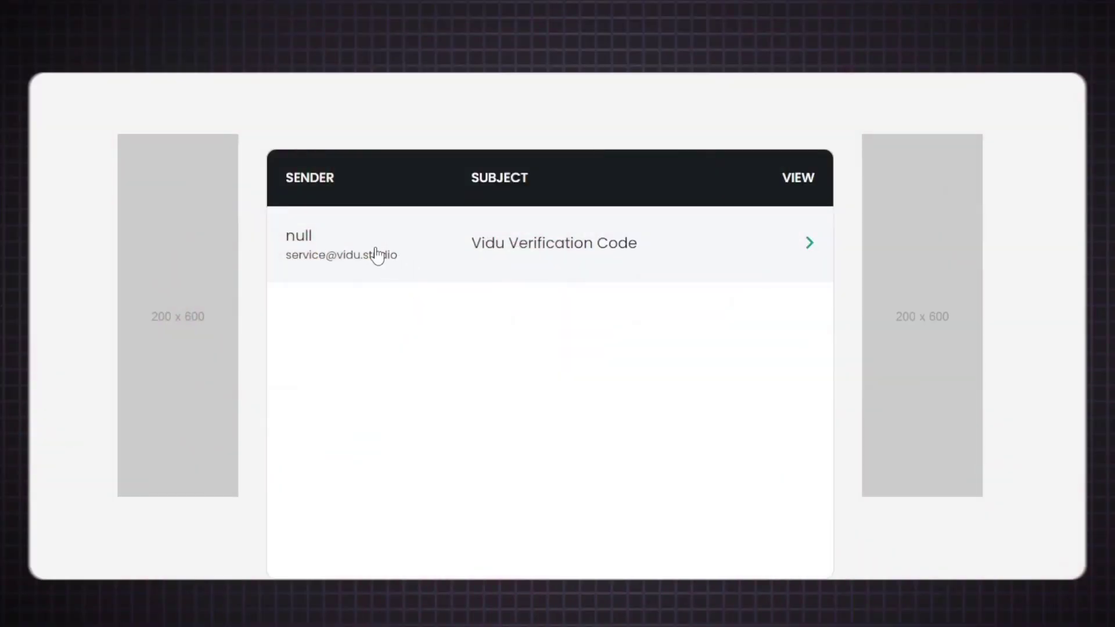
click(580, 249)
drag(353, 386, 340, 388)
right_click(343, 388)
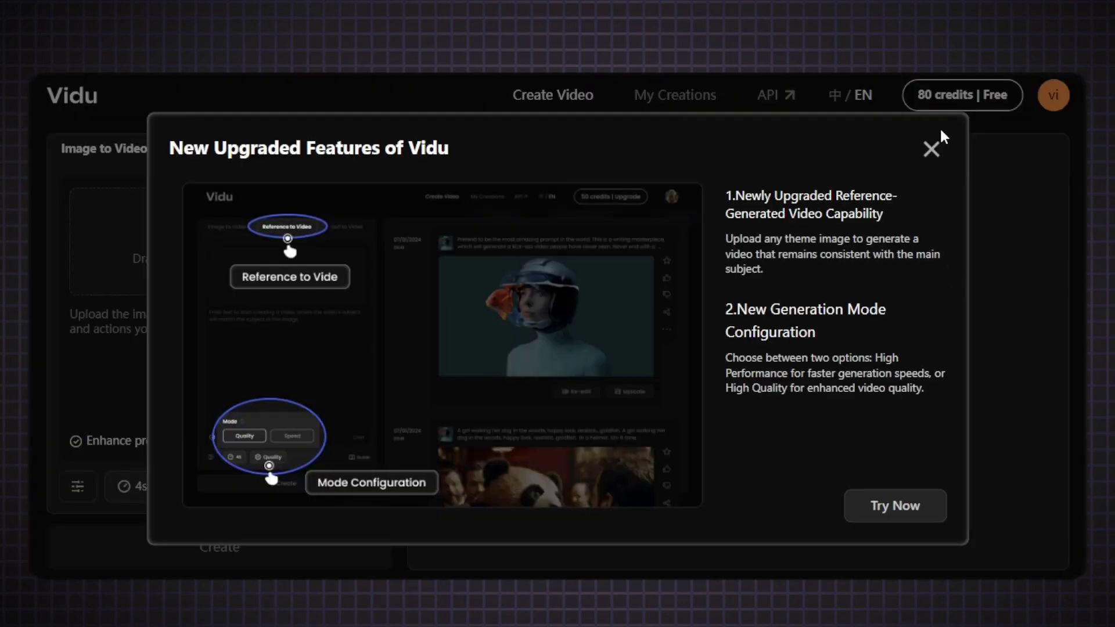
- Dismiss the new features notice and upload Scene 1.jpg as the source picture for Image to Video
click(931, 147)
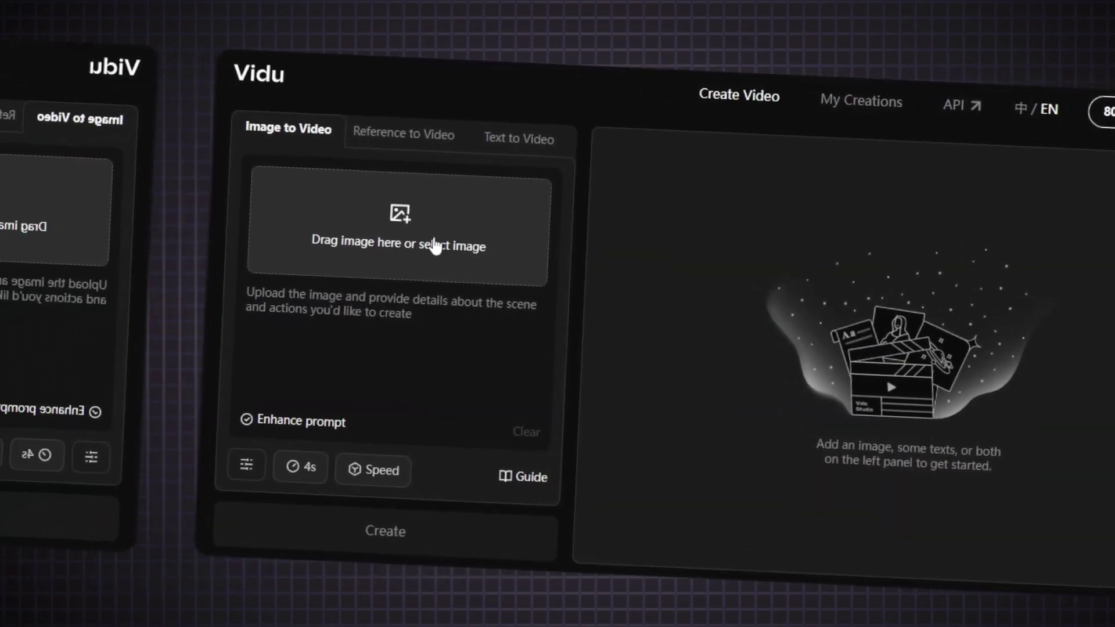
click(320, 252)
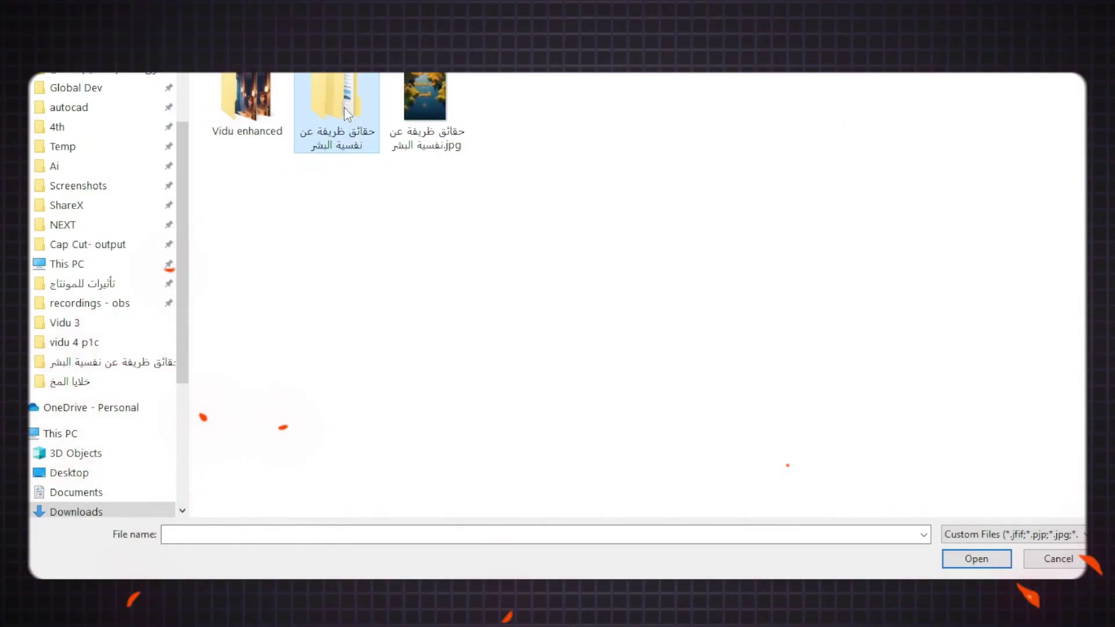
double_click(344, 107)
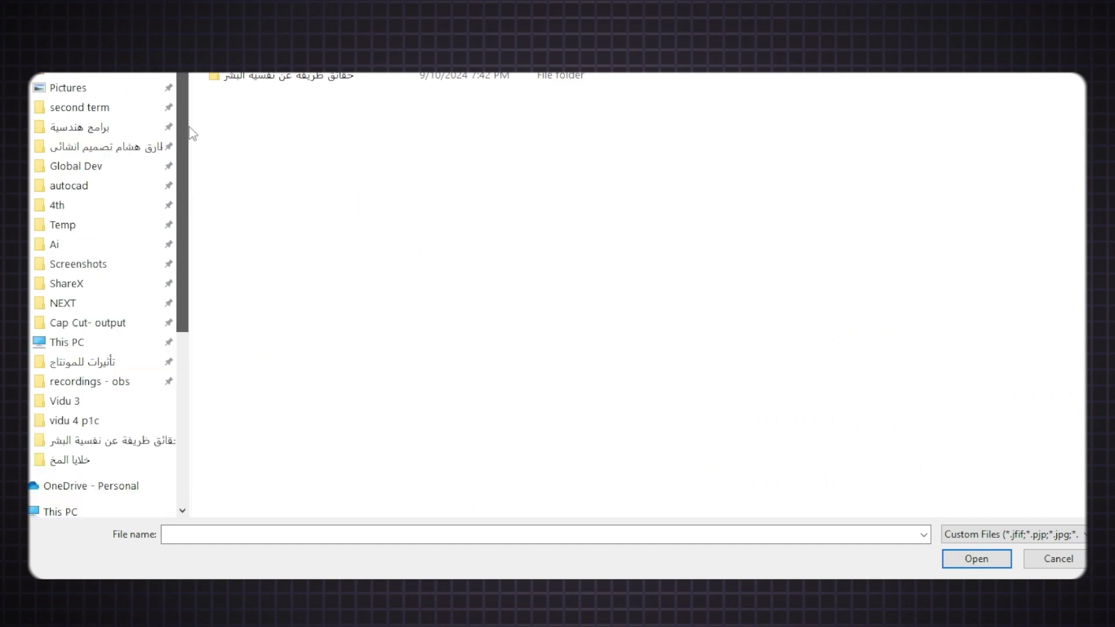
right_click(421, 185)
click(633, 205)
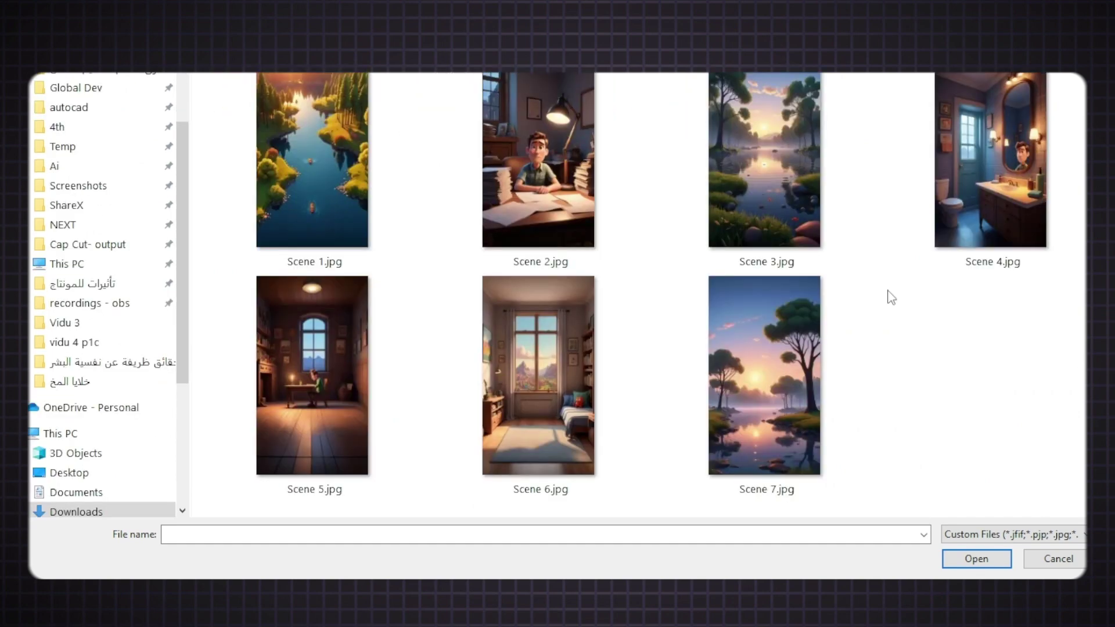
click(329, 120)
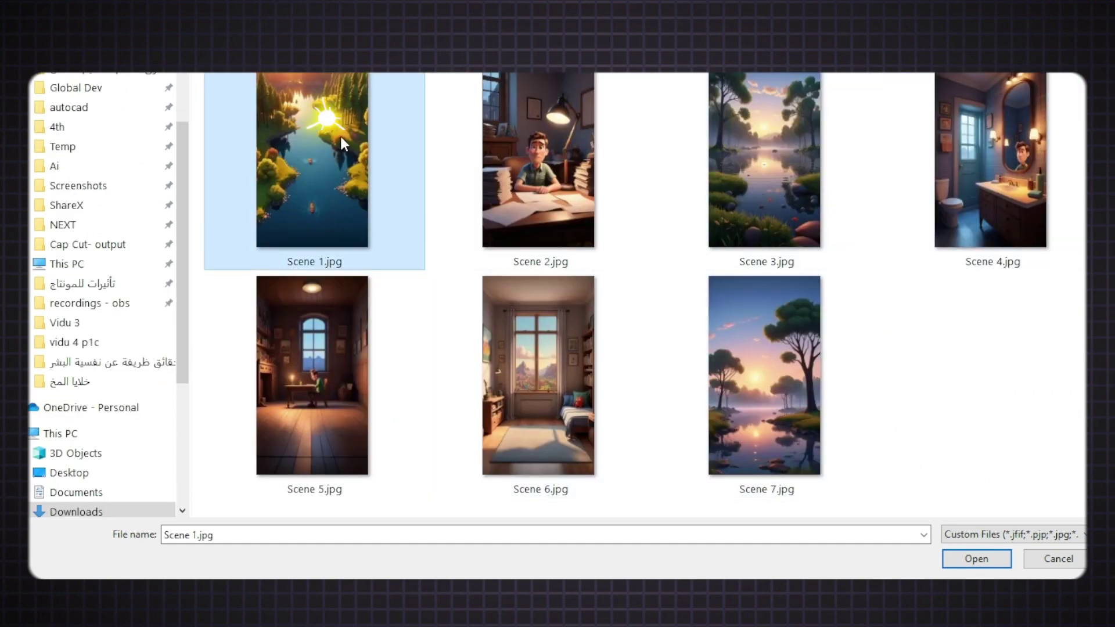
click(967, 561)
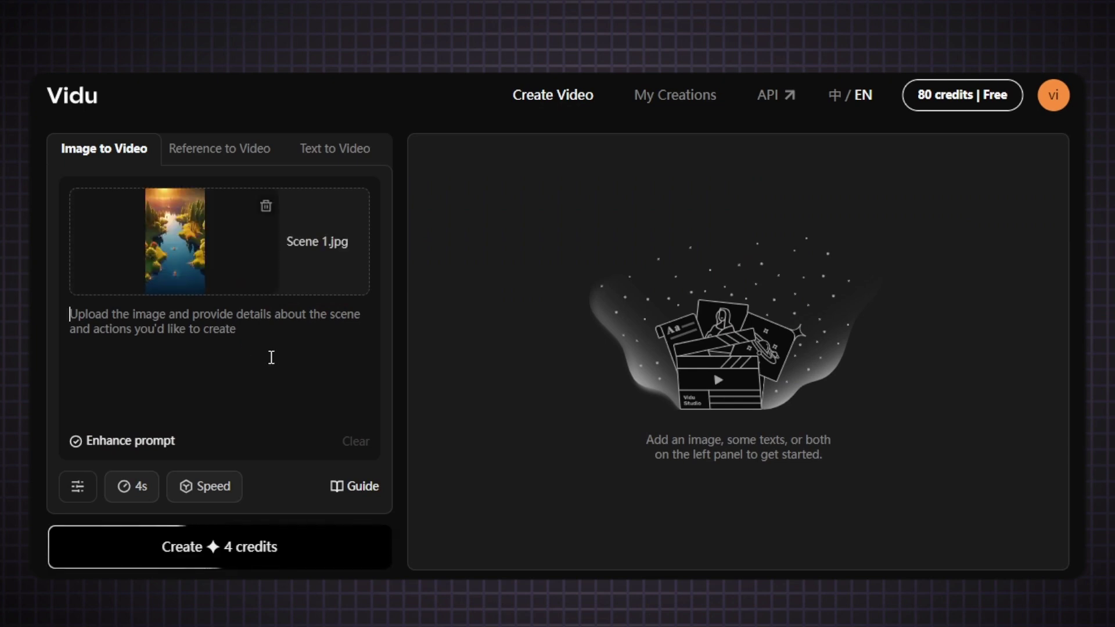
- Create a 4s video from Scene 1.jpg in Speed mode, upscale it, and play the result
click(255, 551)
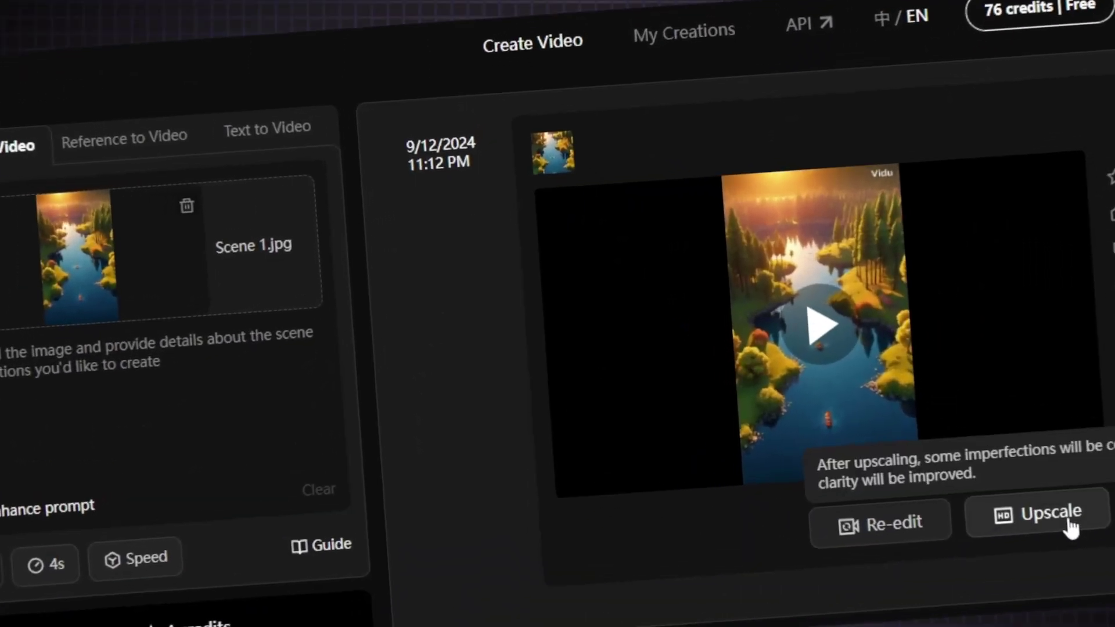
click(1038, 532)
click(828, 369)
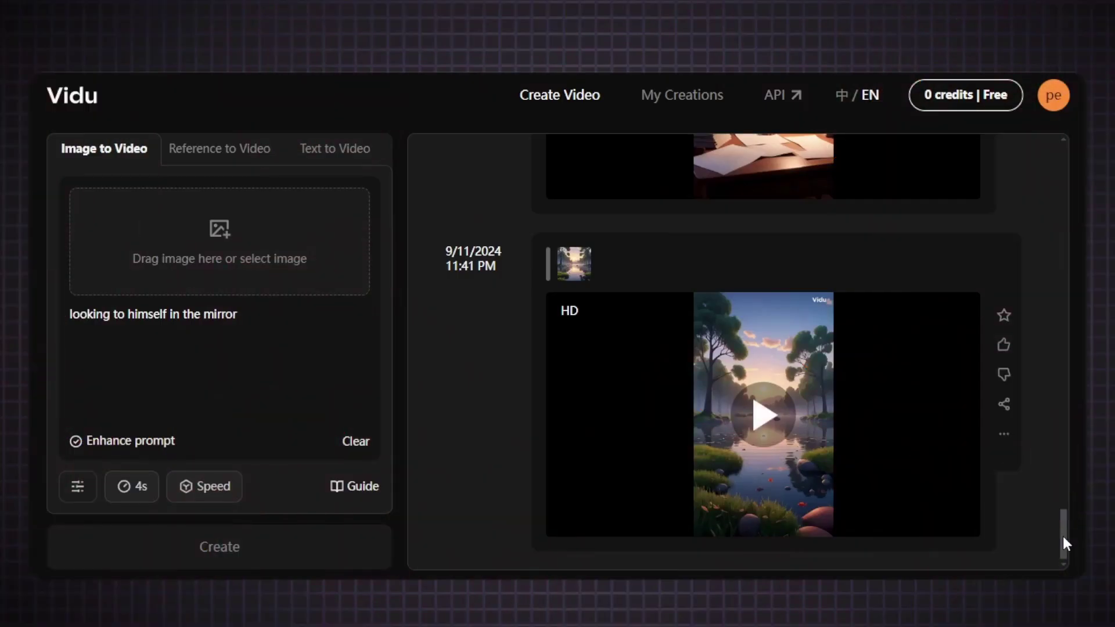
- Try the upscale option on the first lake video in the other account's history, and compare the original and HD Scene 1 videos
drag(1065, 543, 1066, 173)
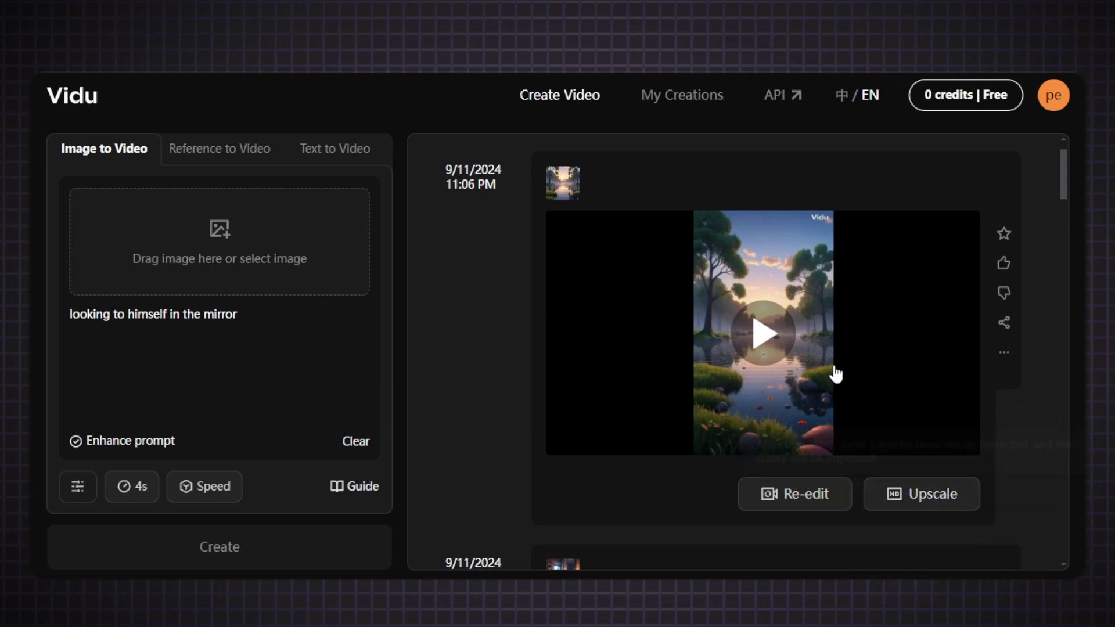
click(935, 498)
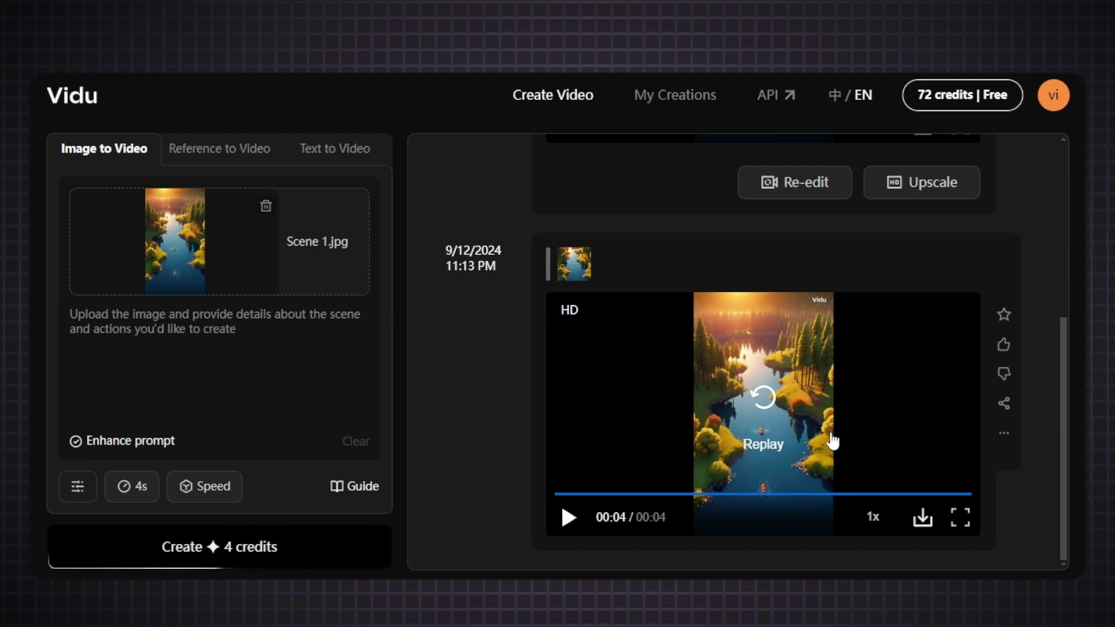
scroll(924, 363, up, 4)
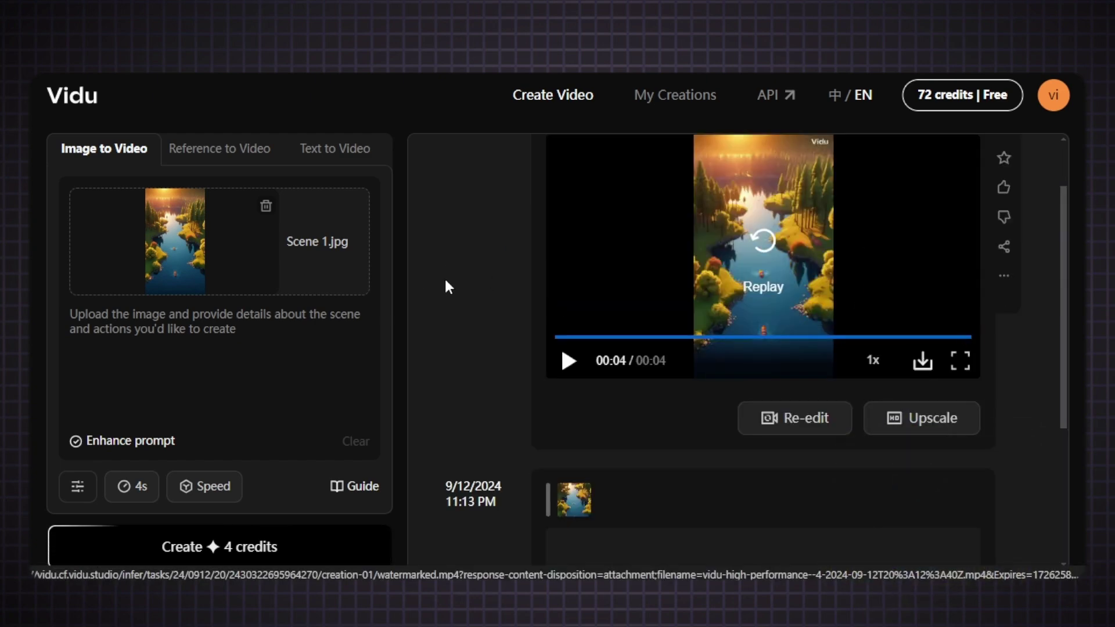
scroll(997, 315, down, 4)
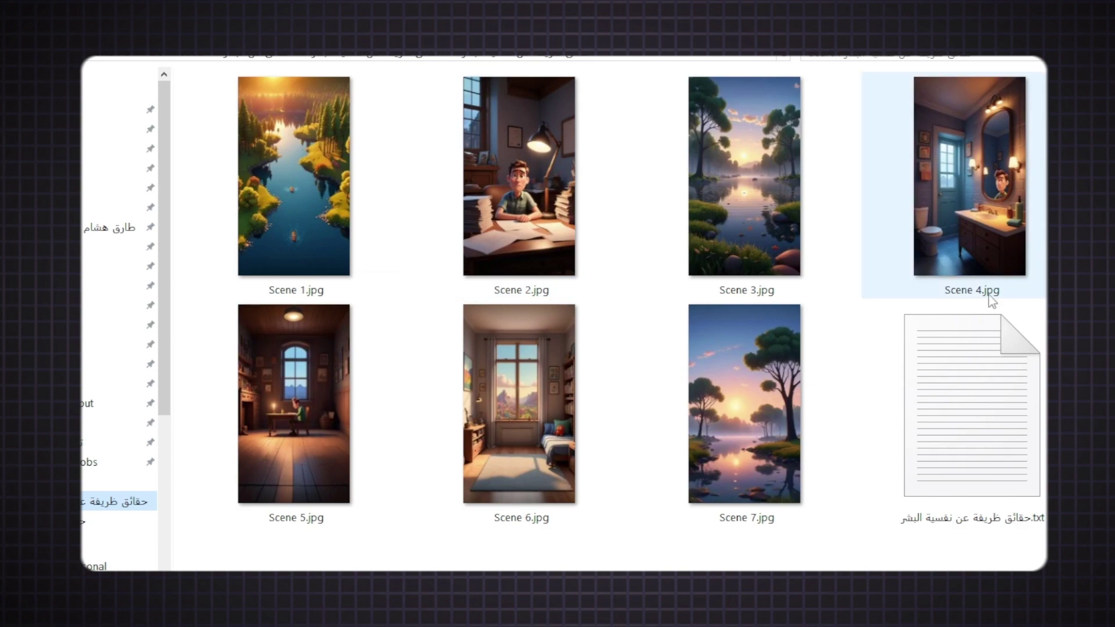
- Open the Arabic script text file beside the scene images, copy its whole text, and close the file
double_click(944, 390)
scroll(788, 241, down, 1)
drag(789, 241, 801, 363)
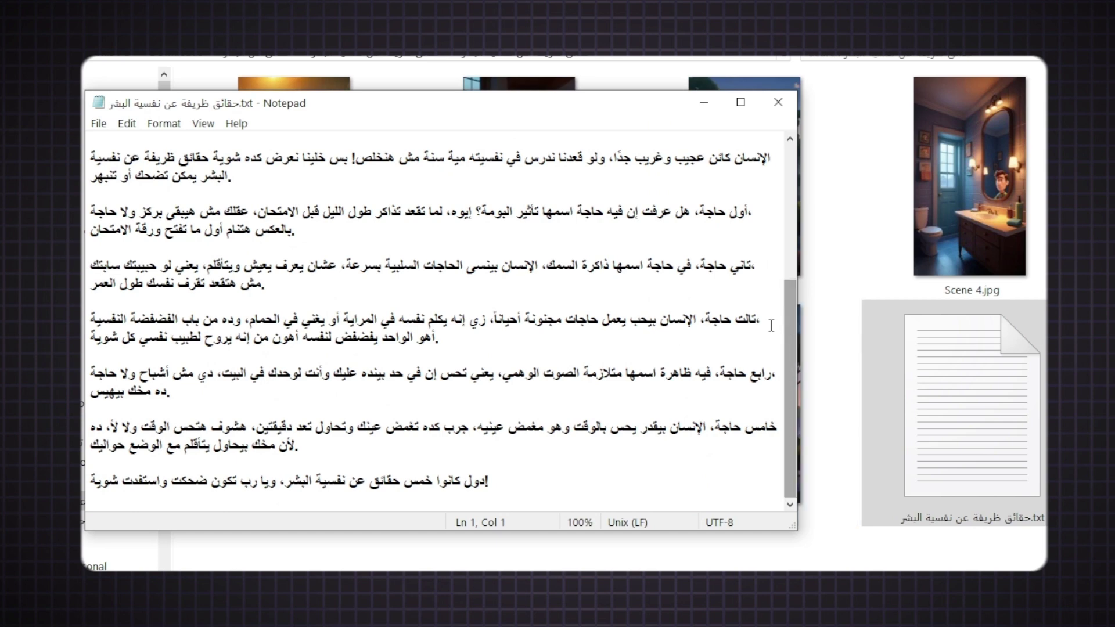
scroll(793, 334, up, 1)
drag(99, 195, 145, 532)
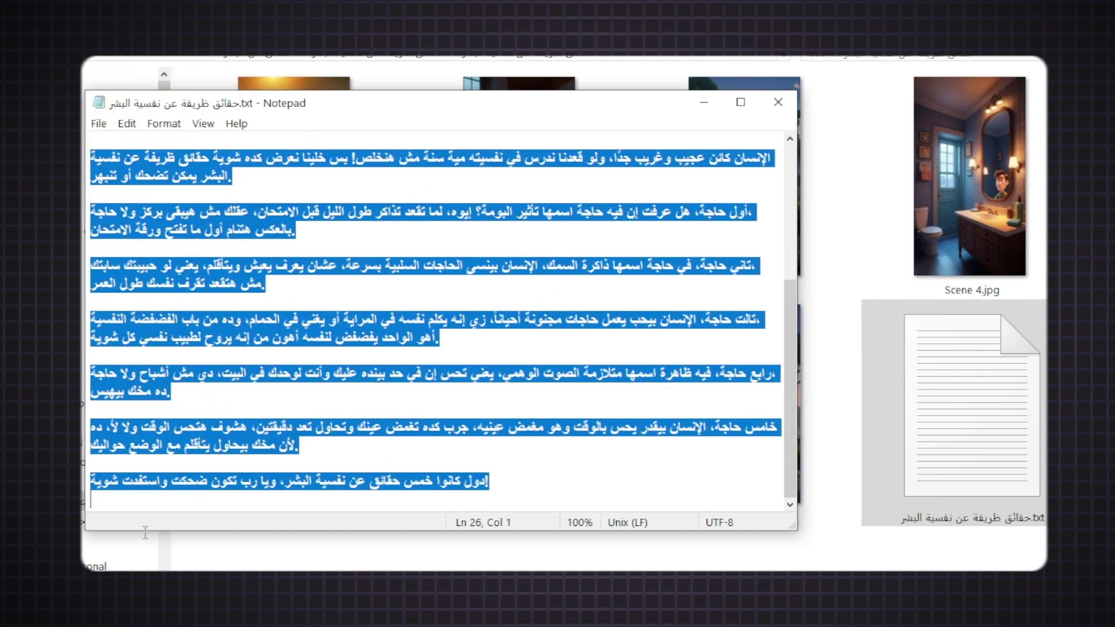
key(alt+F4)
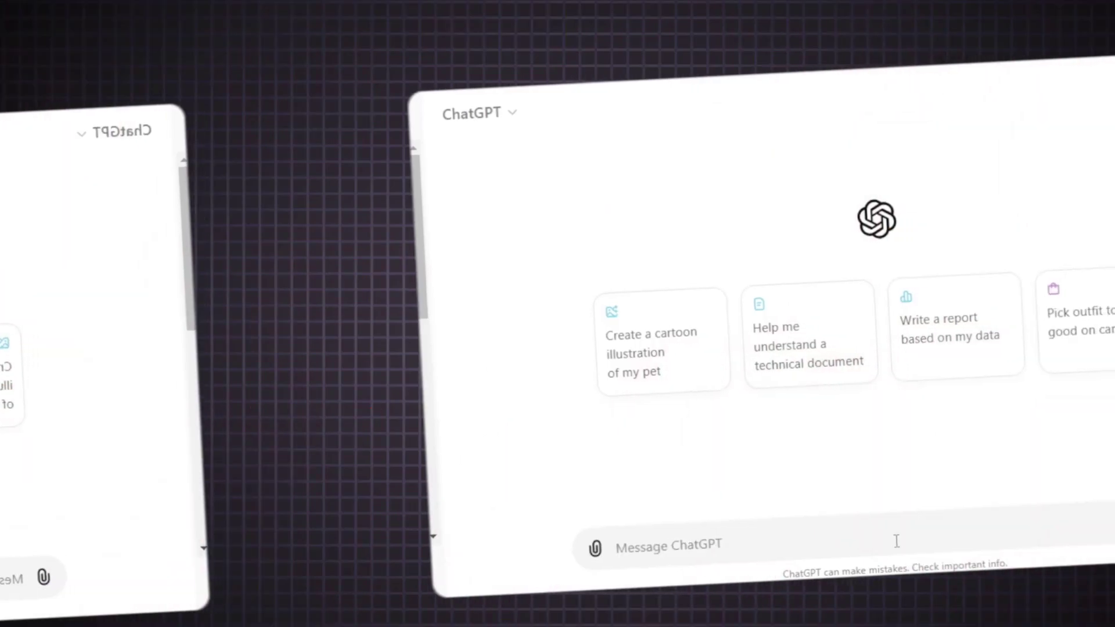
- In ChatGPT, send "قم بتشكيل النص التالى وتصحيحه لغويا باللغة العربية الفصحى :" followed by the copied script
text(قم بتشكيل النص التالى و)
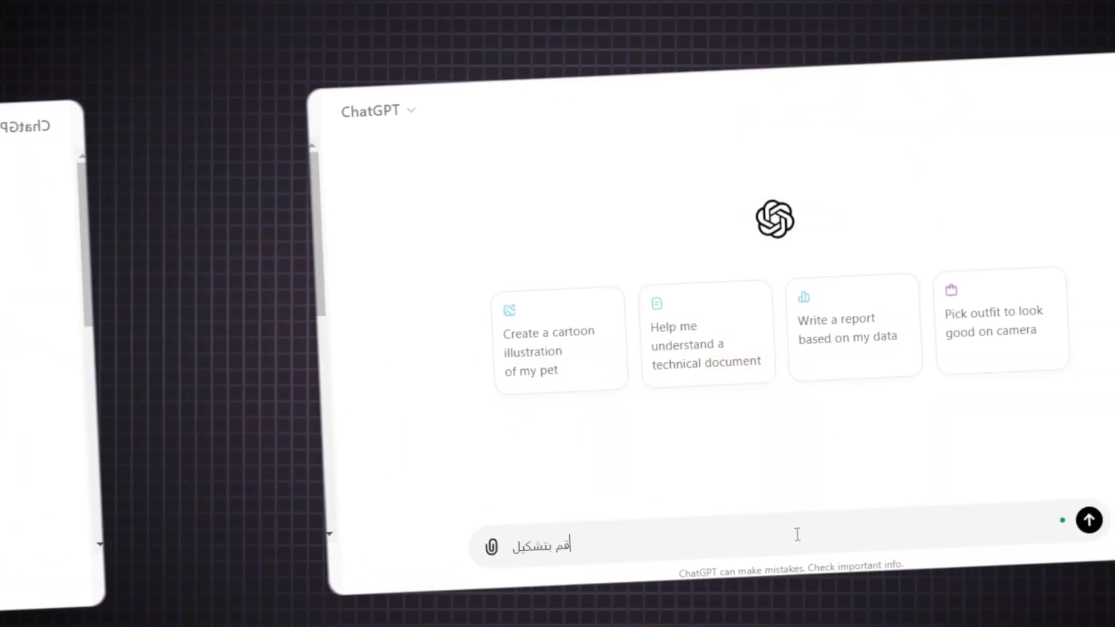
text(تصحيحه لغويا باللغة العرب)
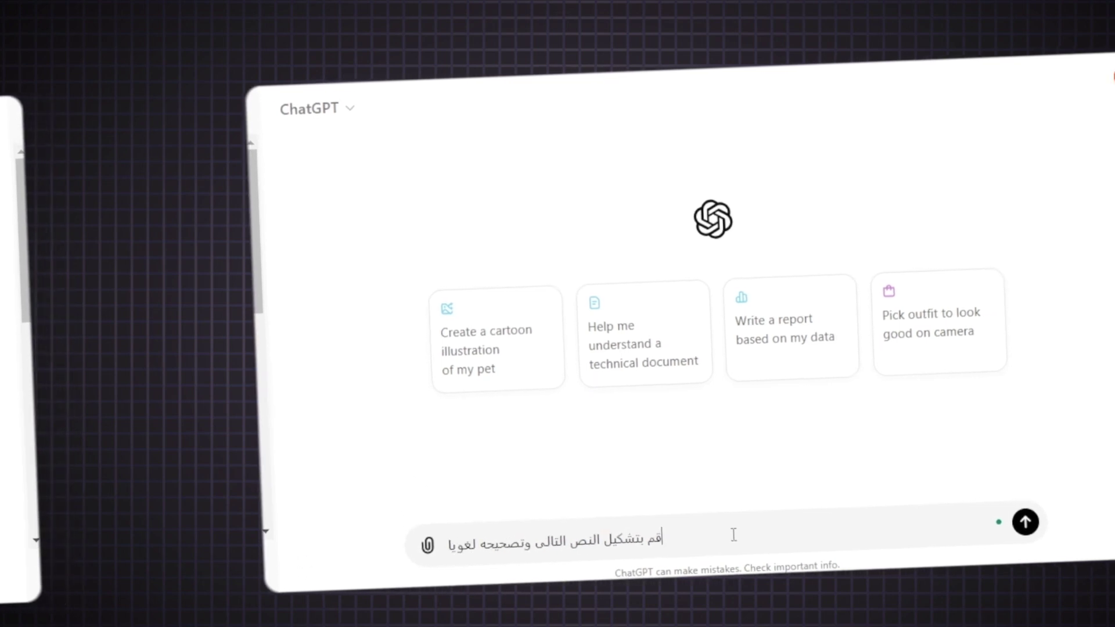
text(ية الفصح)
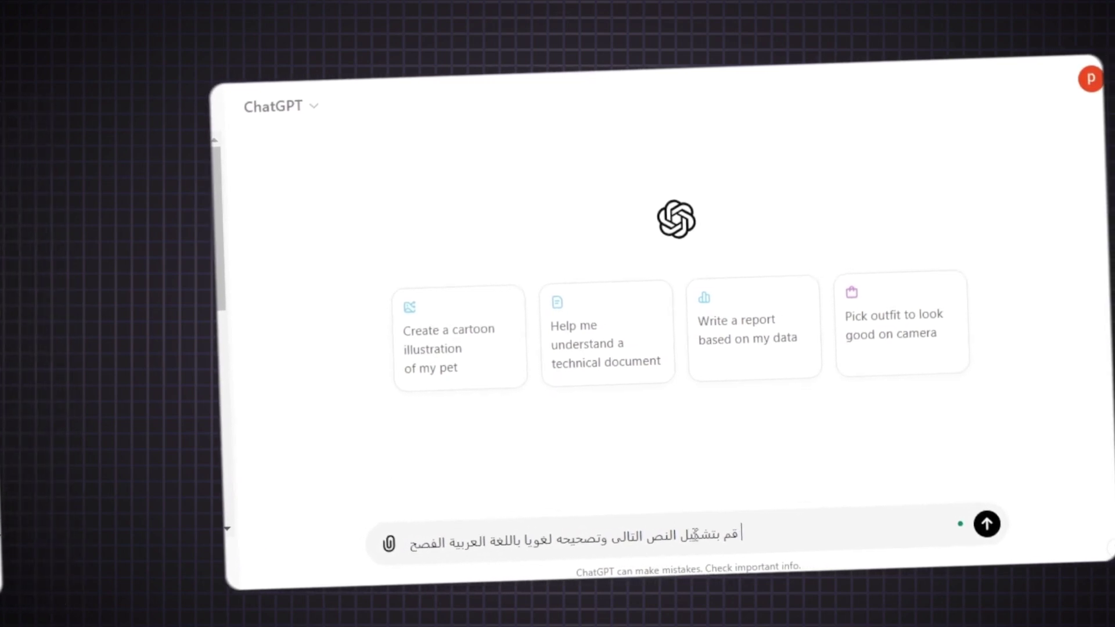
text(ى :)
key(shift+Return)
key(ctrl+v)
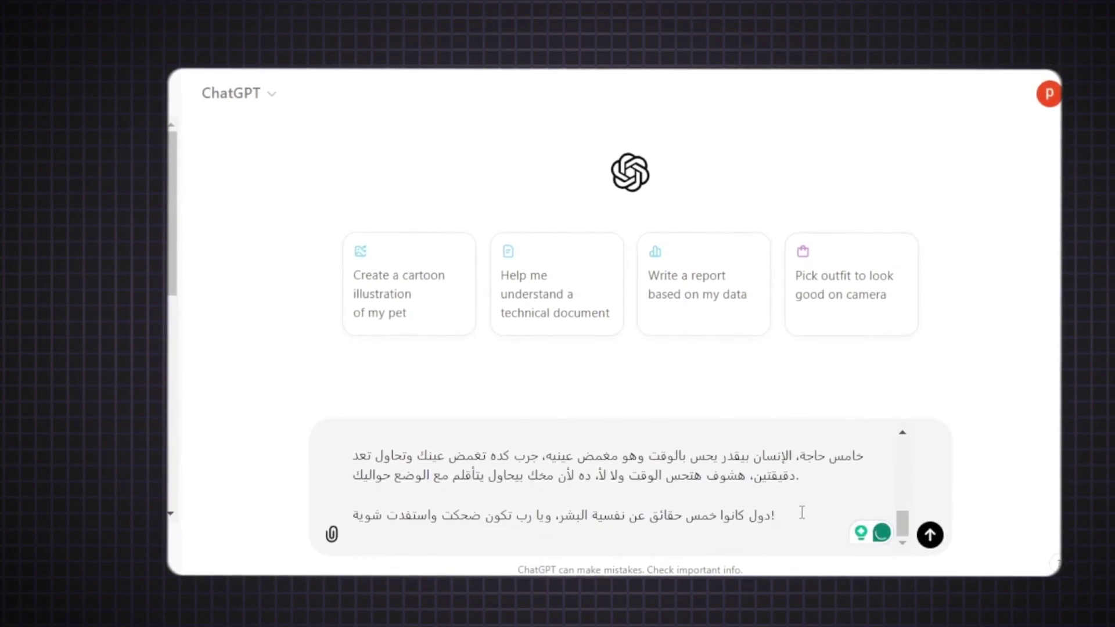
key(Return)
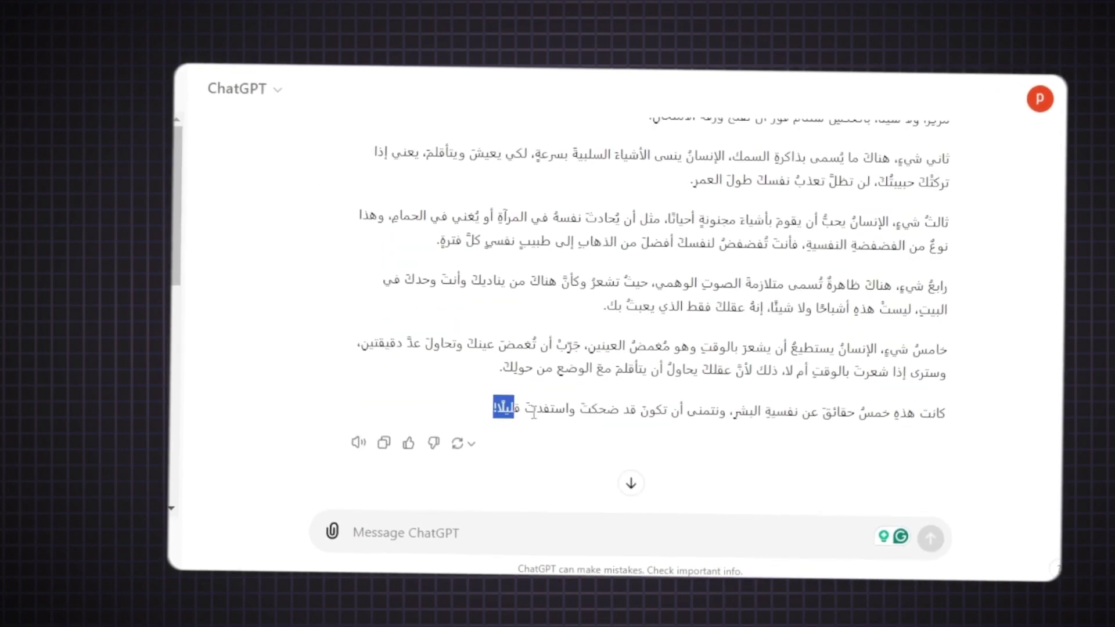
- Review the corrected script and send the follow-up "اعد تصحيح النص بالكامل للغة العربية الفصحى مع التشكيل الازم"
drag(871, 361, 950, 265)
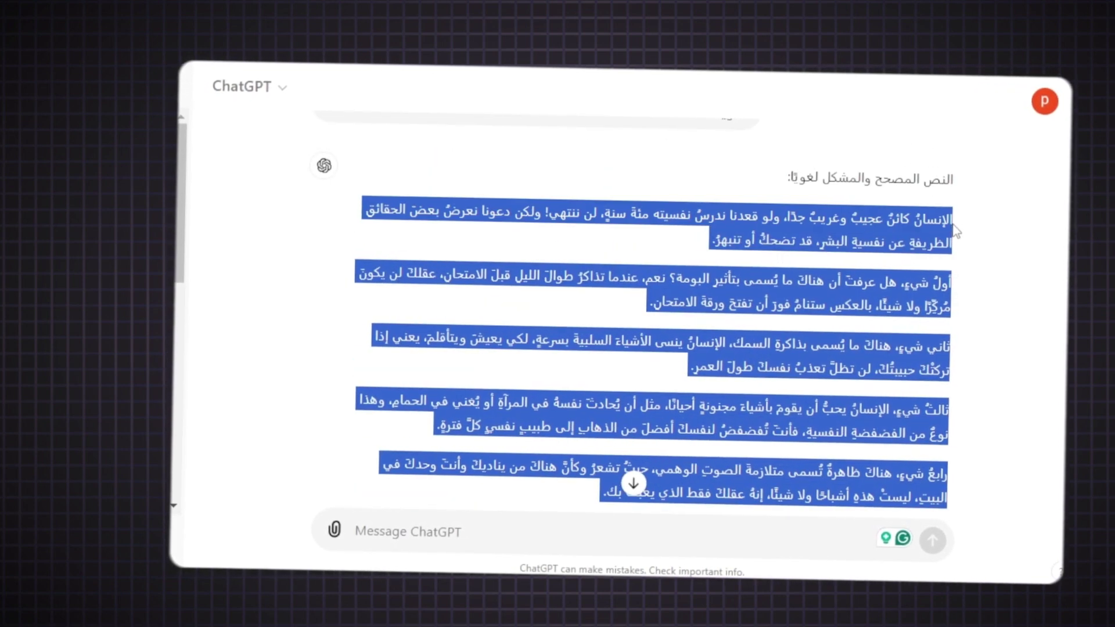
click(724, 538)
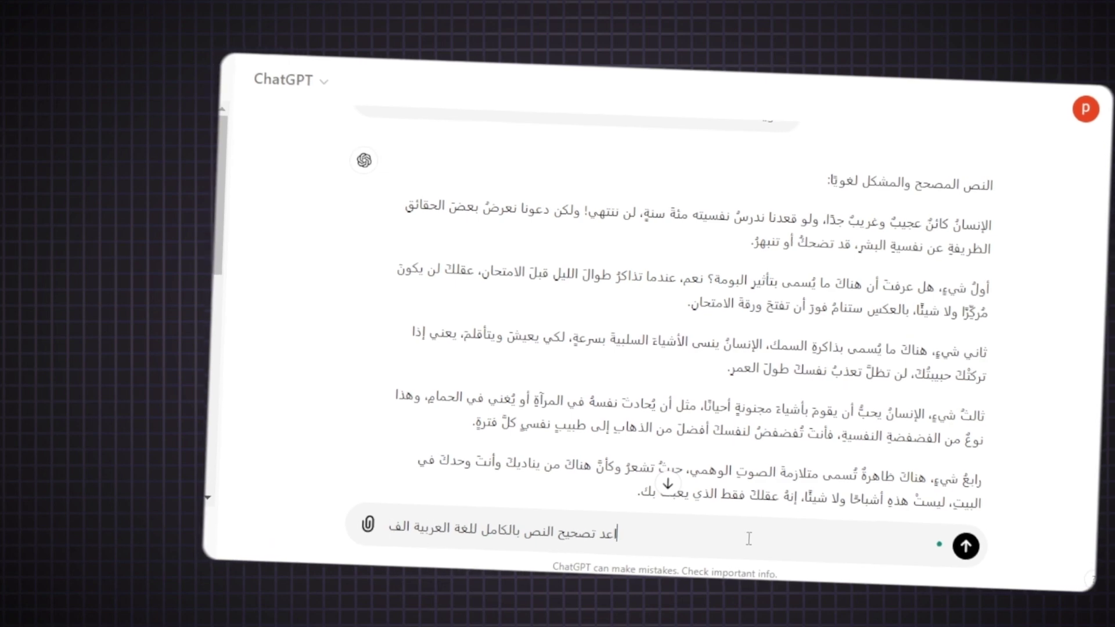
text(مع التشكيل الل)
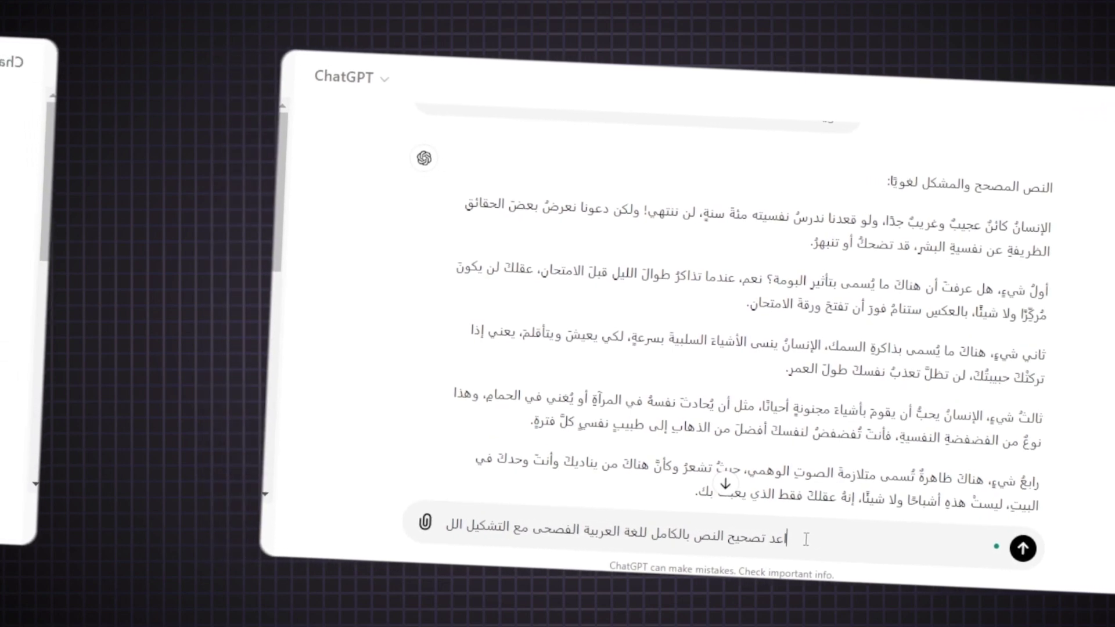
key(BackSpace)
text(ازم)
key(Return)
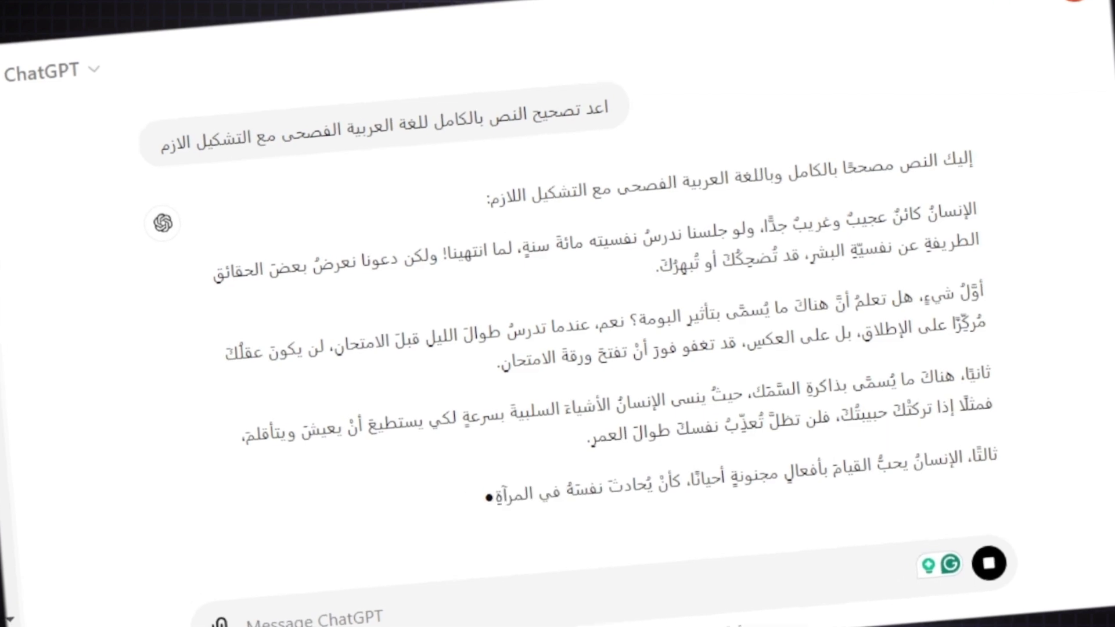
scroll(482, 401, up, 6)
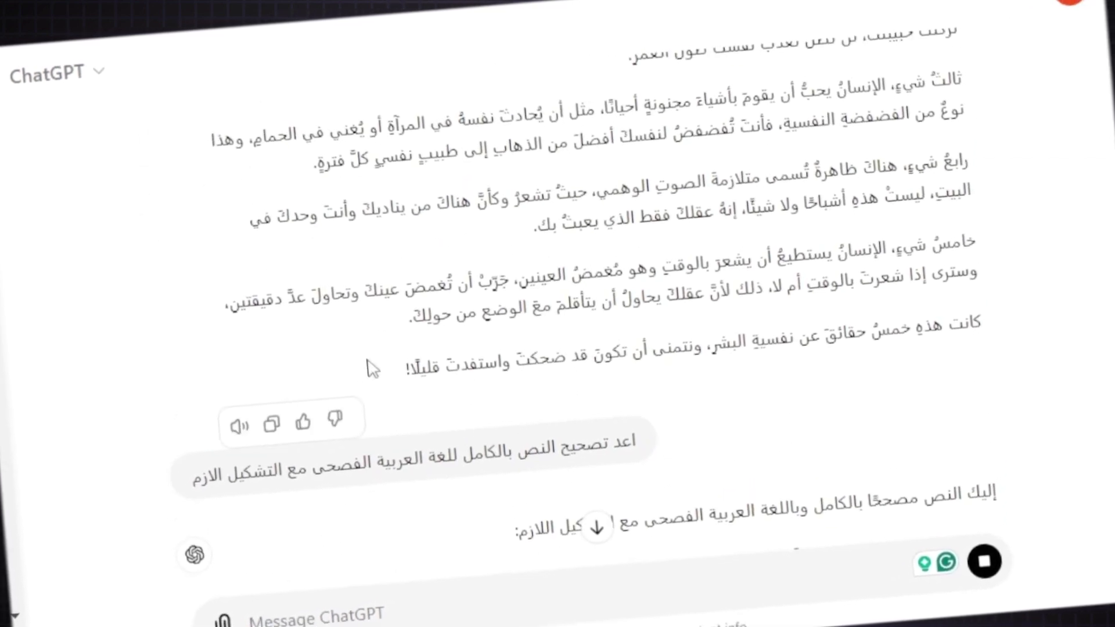
- Copy the corrected script from ChatGPT into the ElevenLabs Speech Synthesis text, replacing the sample sentence, and browse the available voices
drag(482, 400, 967, 465)
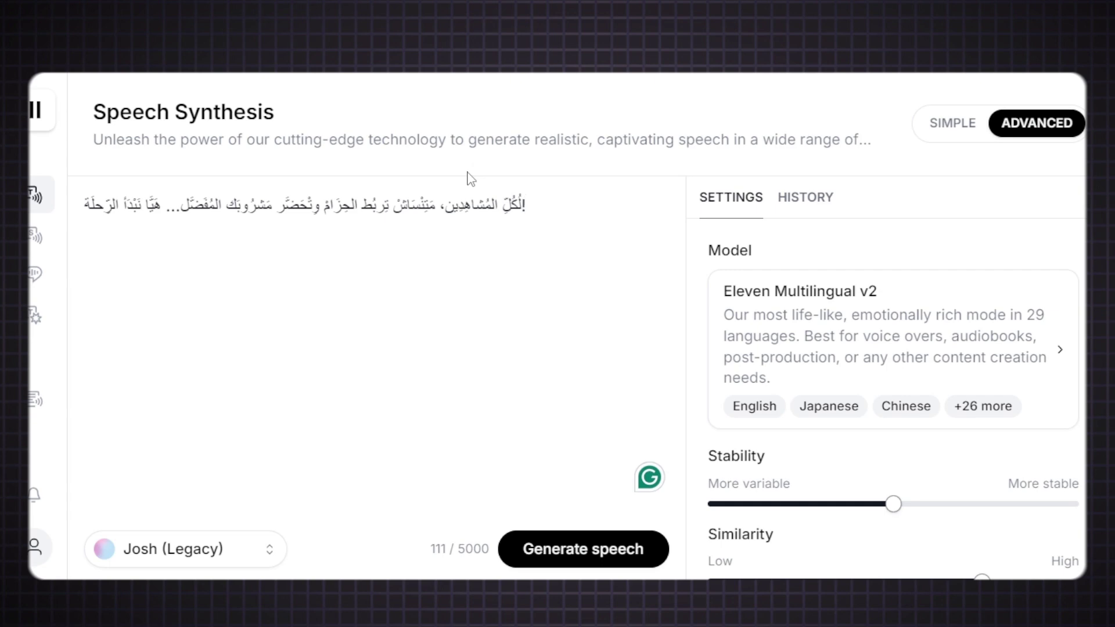
key(ctrl+v)
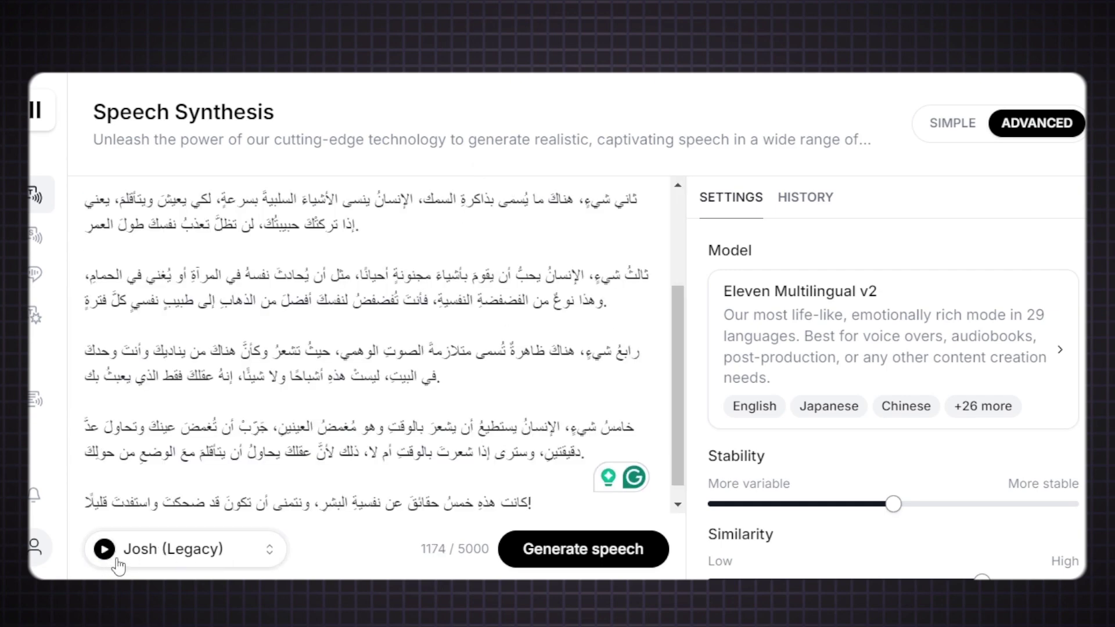
click(184, 562)
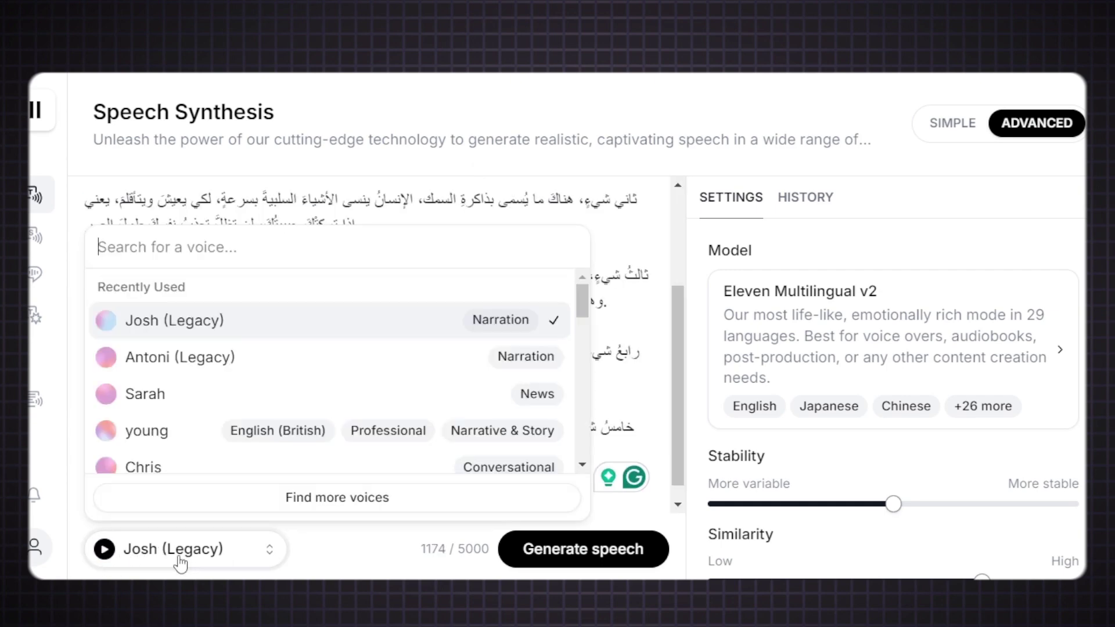
scroll(583, 401, down, 3)
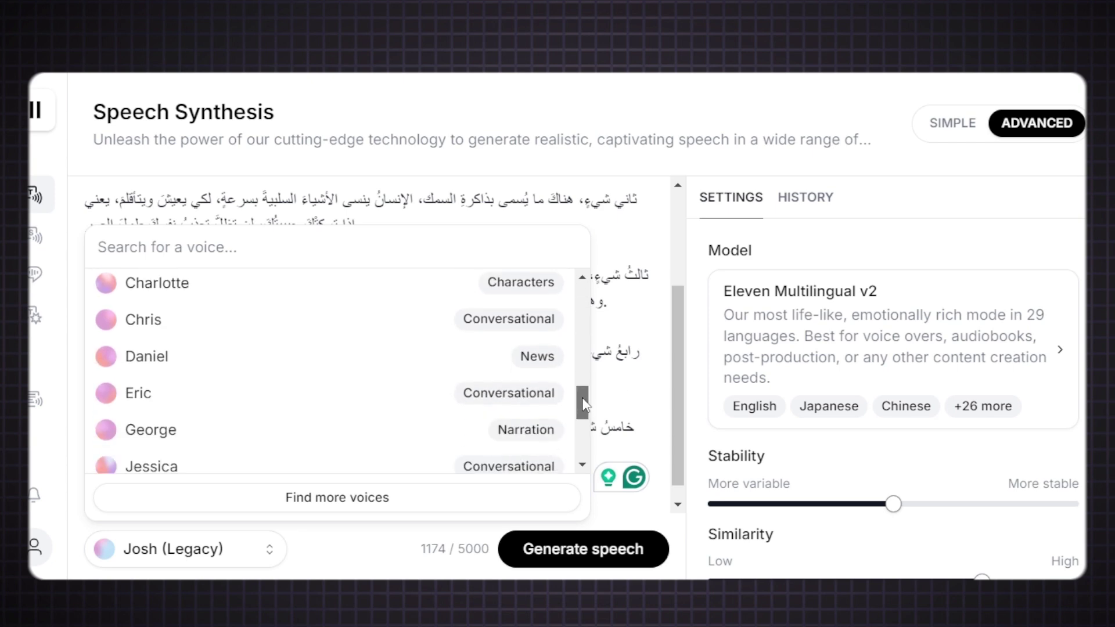
scroll(584, 400, up, 5)
scroll(578, 359, up, 5)
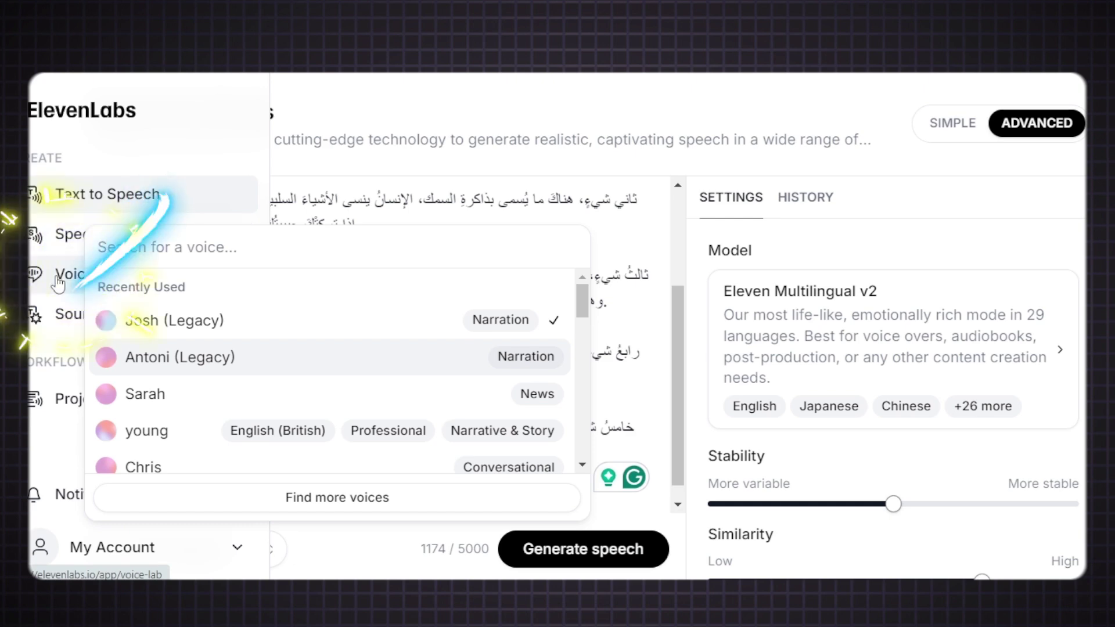
- Search the ElevenLabs voice library for "old" and look through the matching voices
click(52, 273)
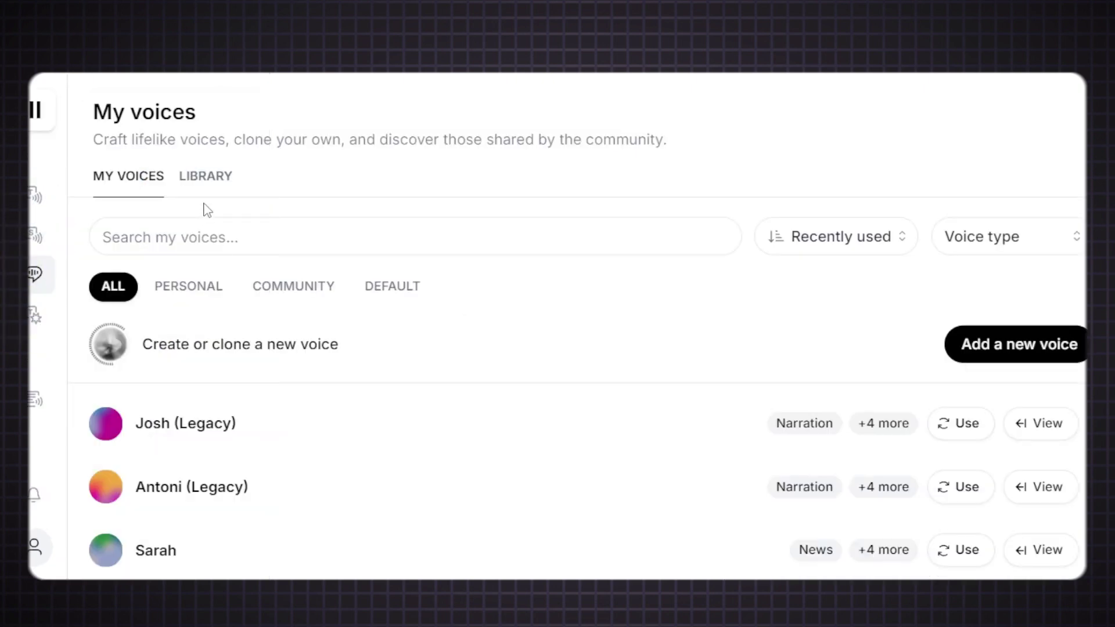
click(206, 178)
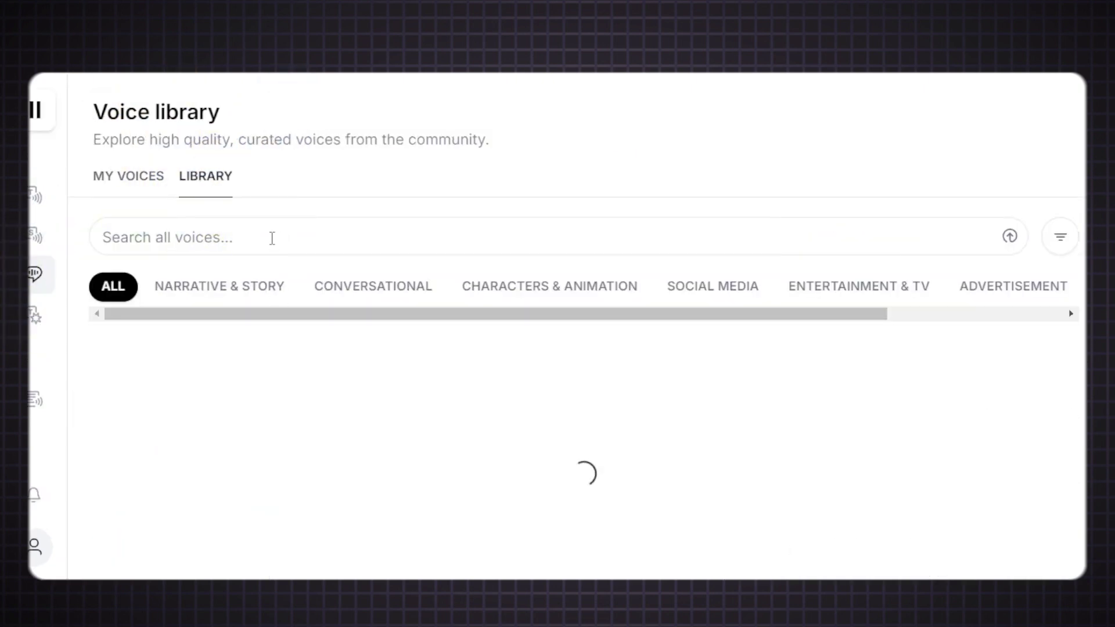
click(270, 240)
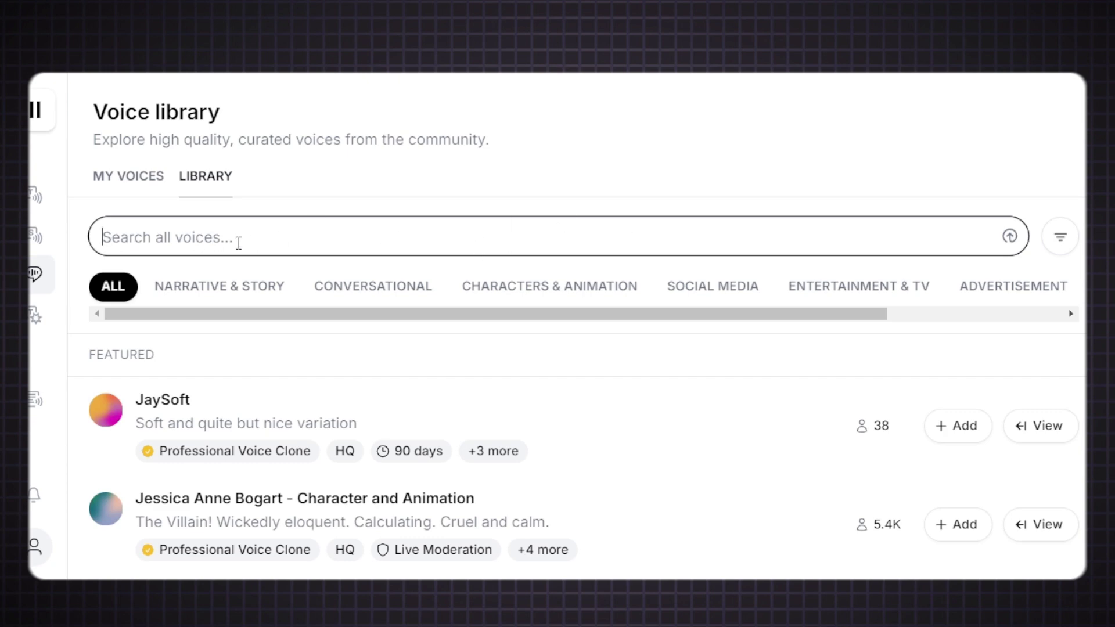
scroll(575, 436, down, 10)
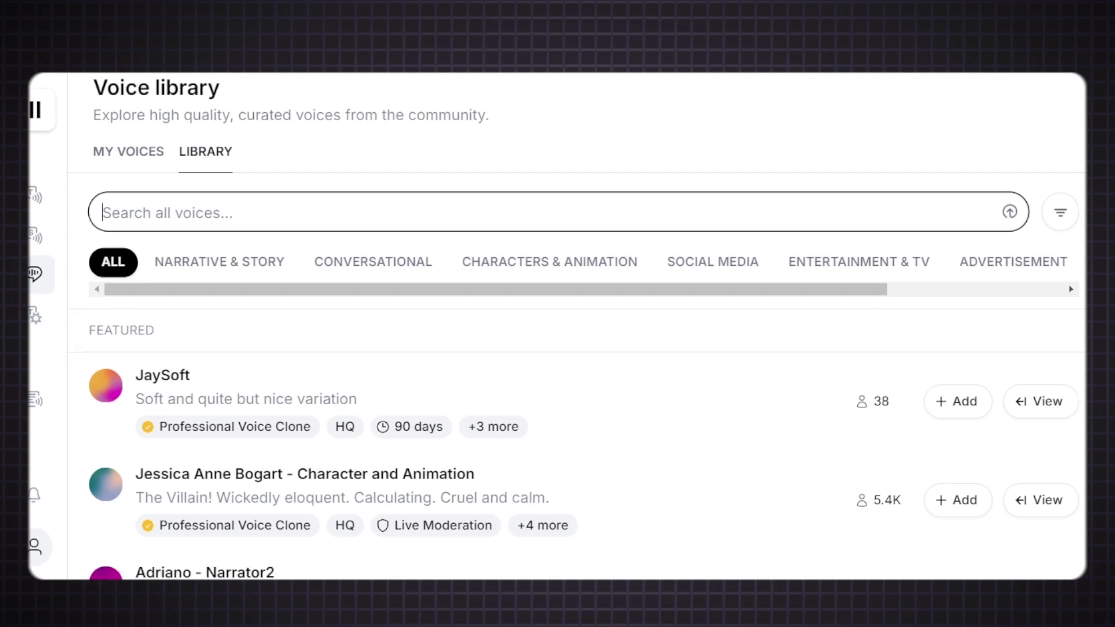
scroll(414, 236, up, 10)
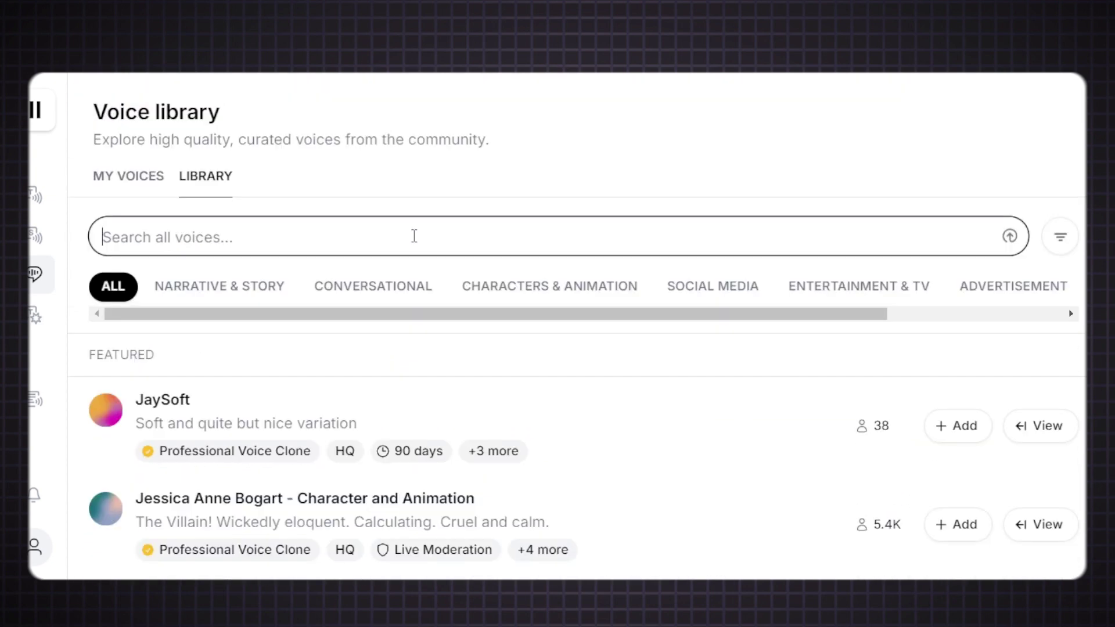
text(old)
key(ctrl+BackSpace)
text(old)
scroll(583, 442, down, 3)
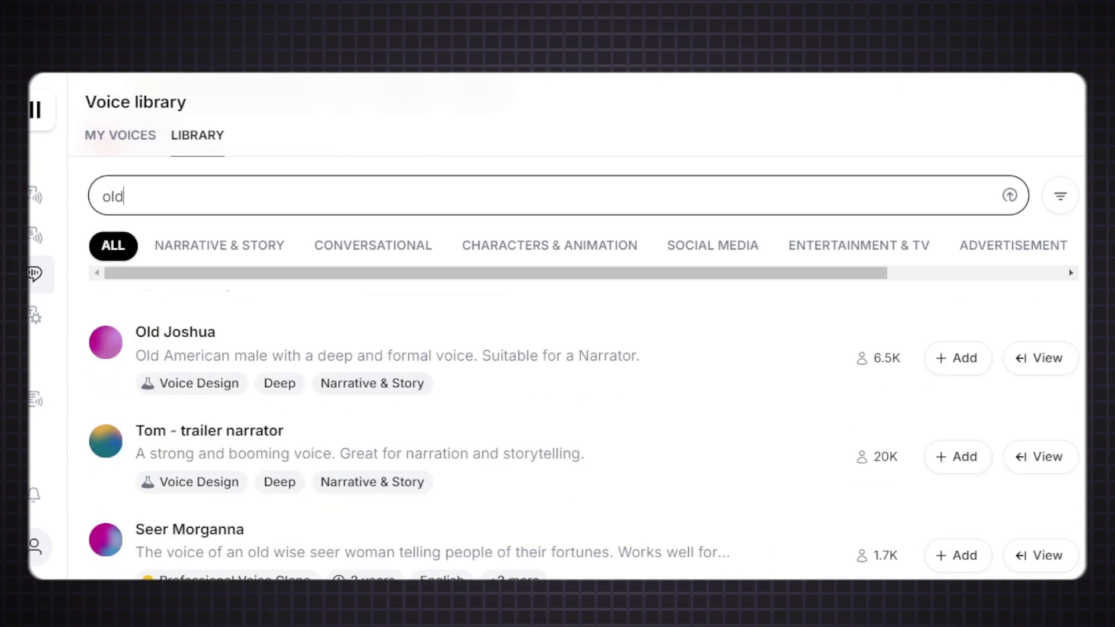
scroll(583, 441, up, 3)
scroll(99, 405, down, 2)
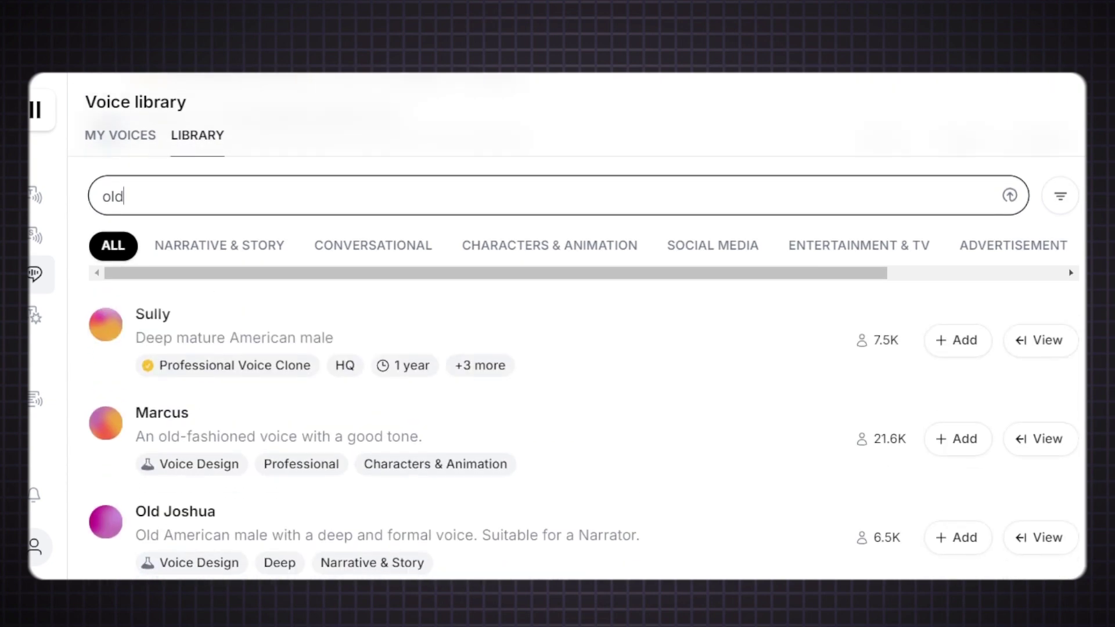
scroll(98, 405, up, 3)
- Preview the Sully voice, add it to the personal voices and use it for the script
click(98, 405)
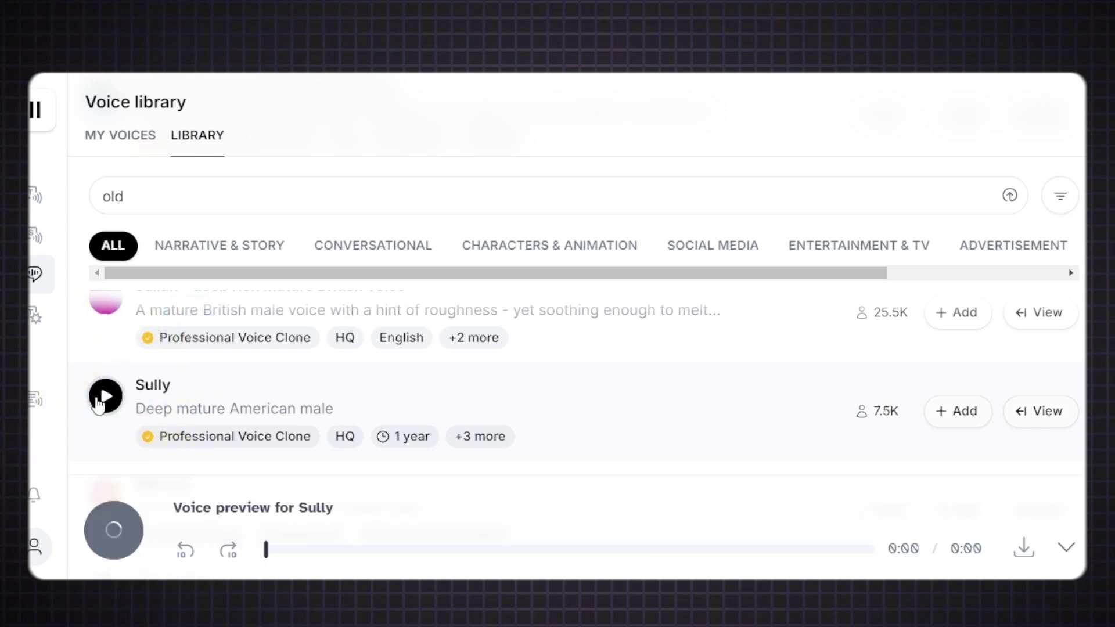
click(955, 417)
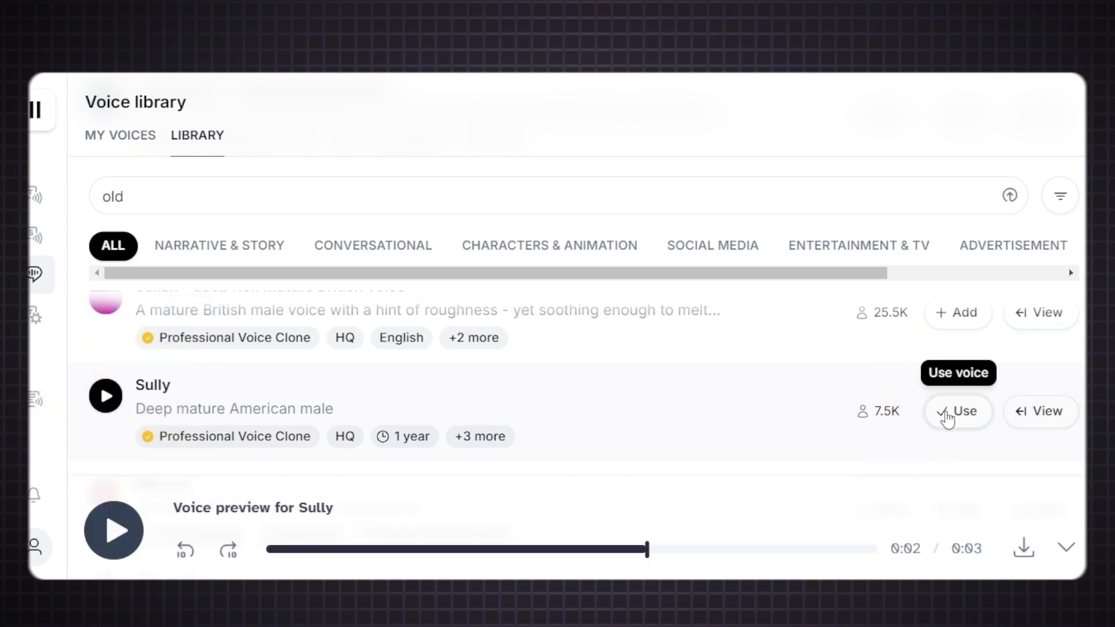
click(947, 413)
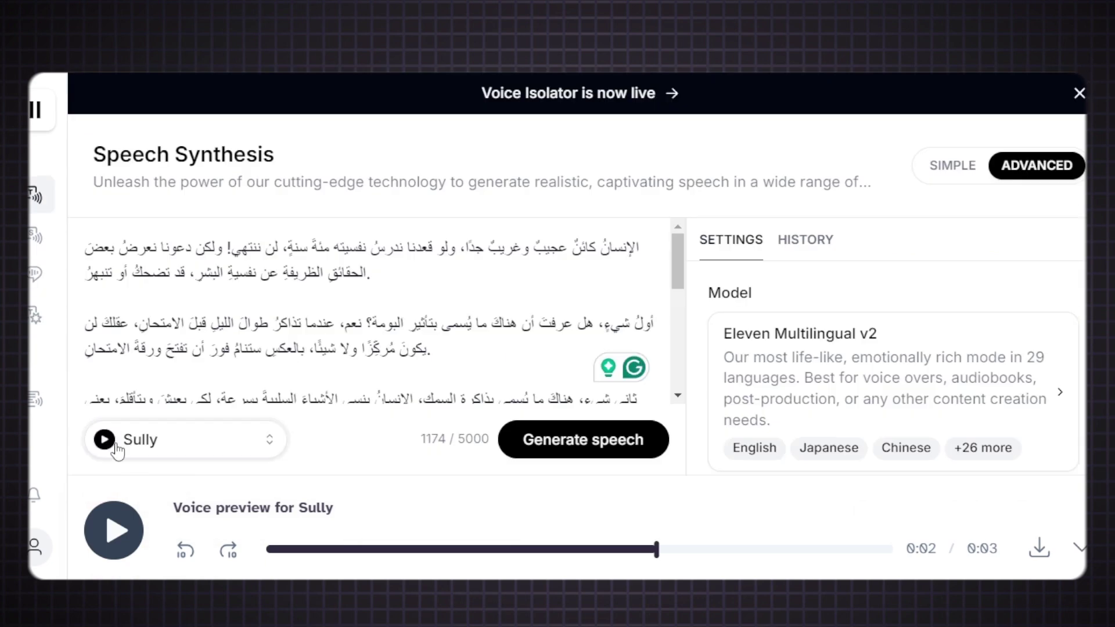
- Generate the script's speech with the Sully voice and check the Eleven Multilingual v2 model and the resulting audio
click(599, 440)
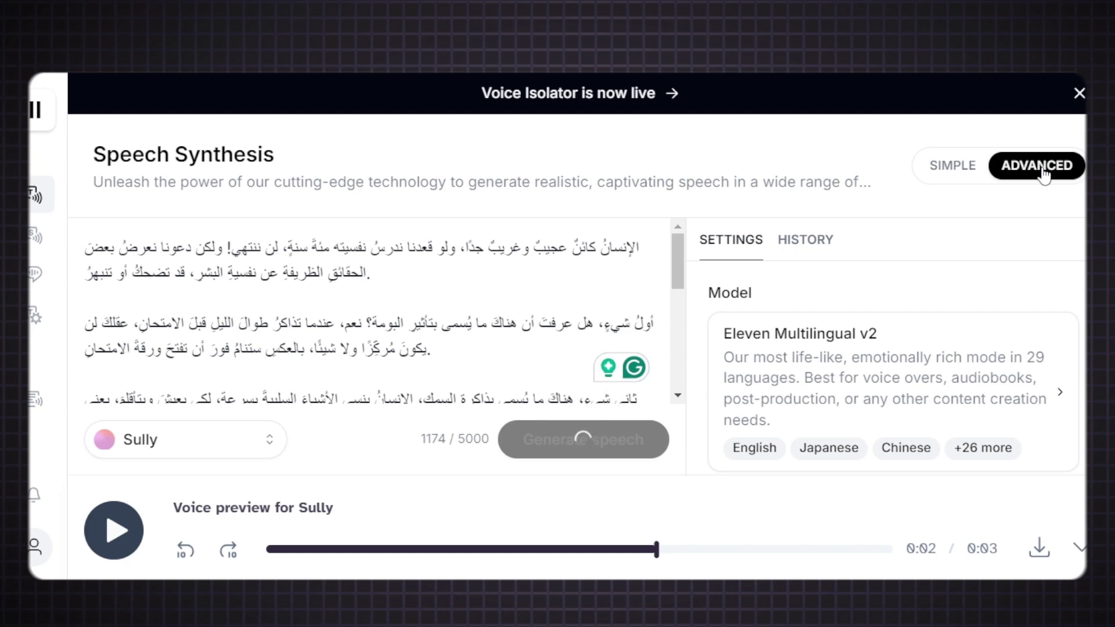
click(845, 383)
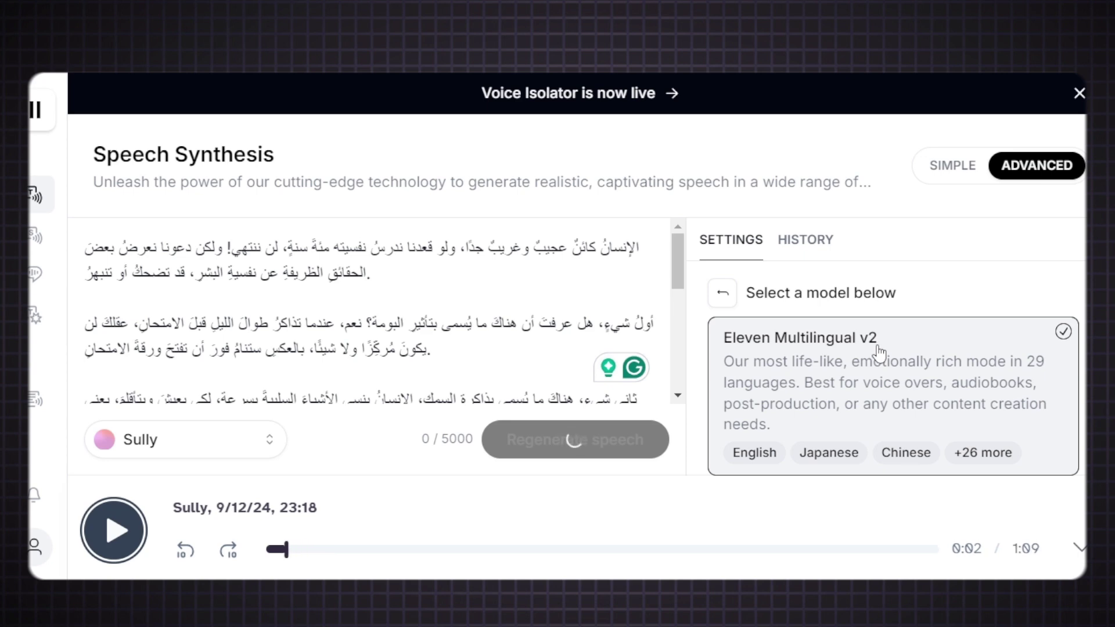
click(318, 550)
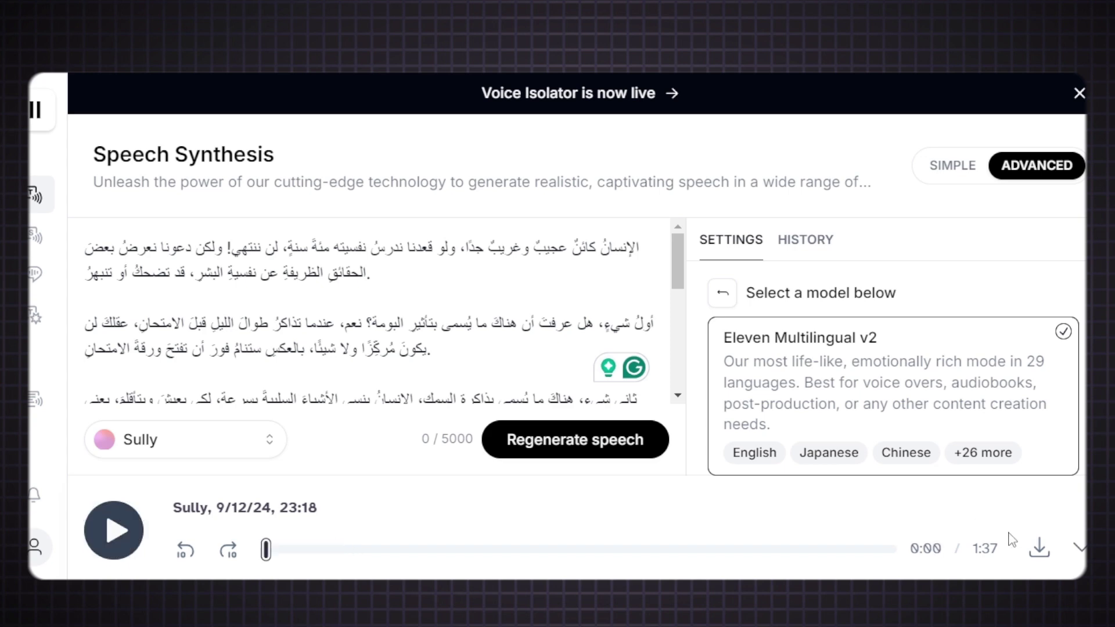
- Download the generated speech as an MP3 into the folder holding the scene videos, and check the folder's contents
click(1039, 549)
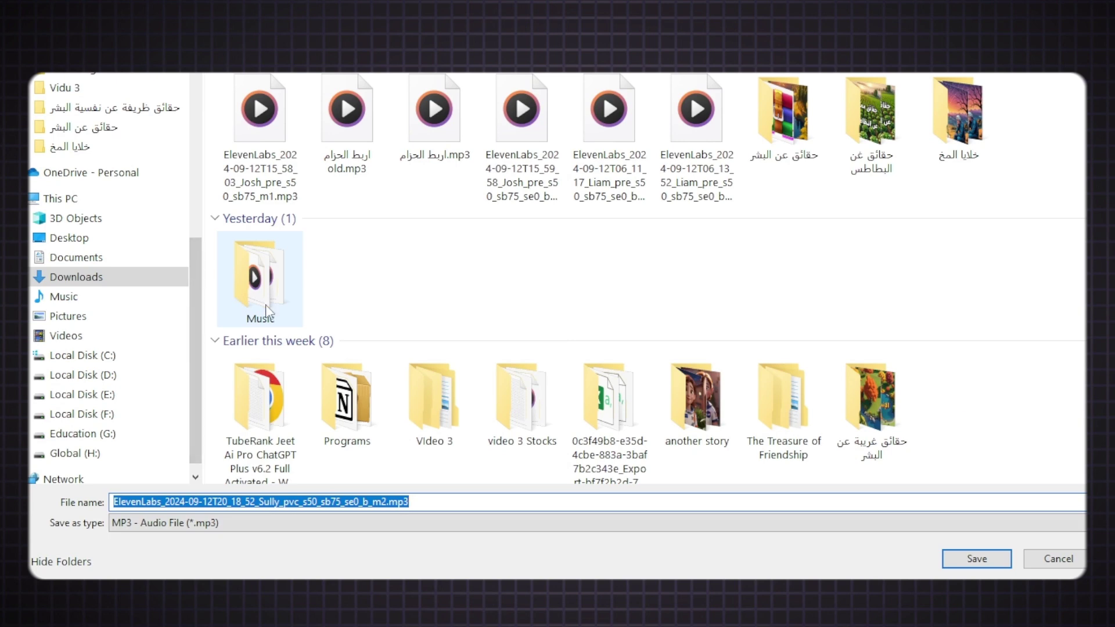
double_click(259, 278)
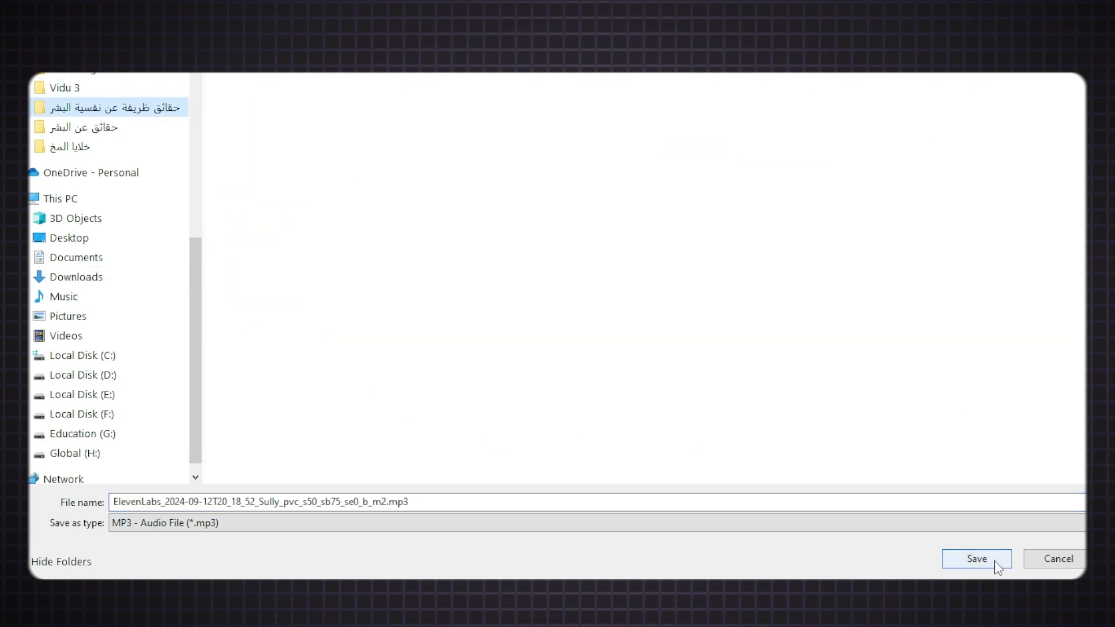
click(976, 559)
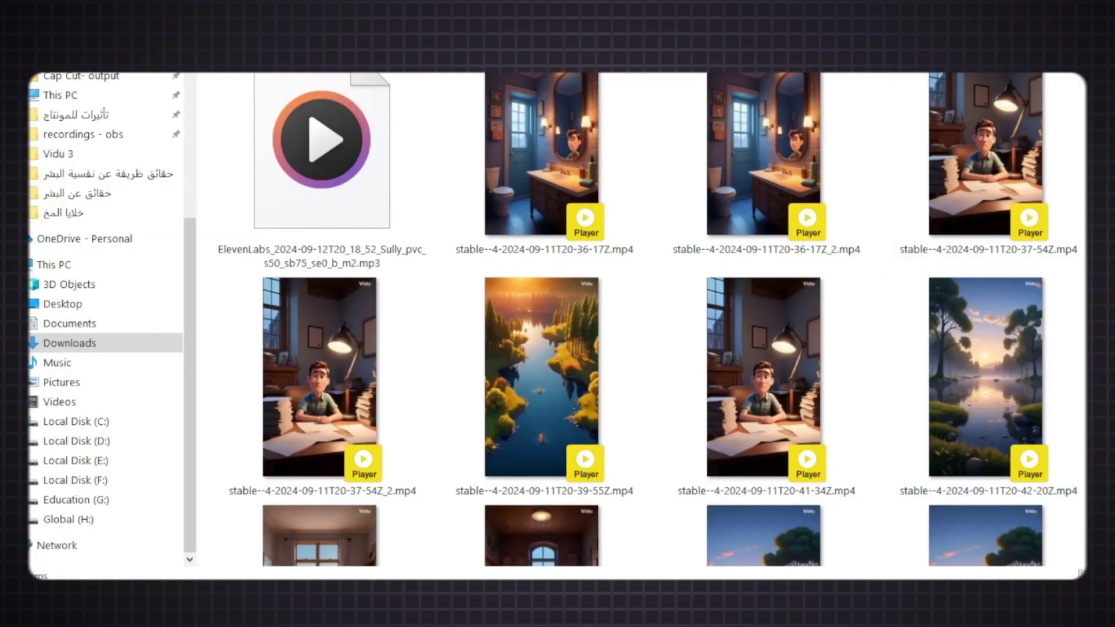
scroll(387, 84, down, 6)
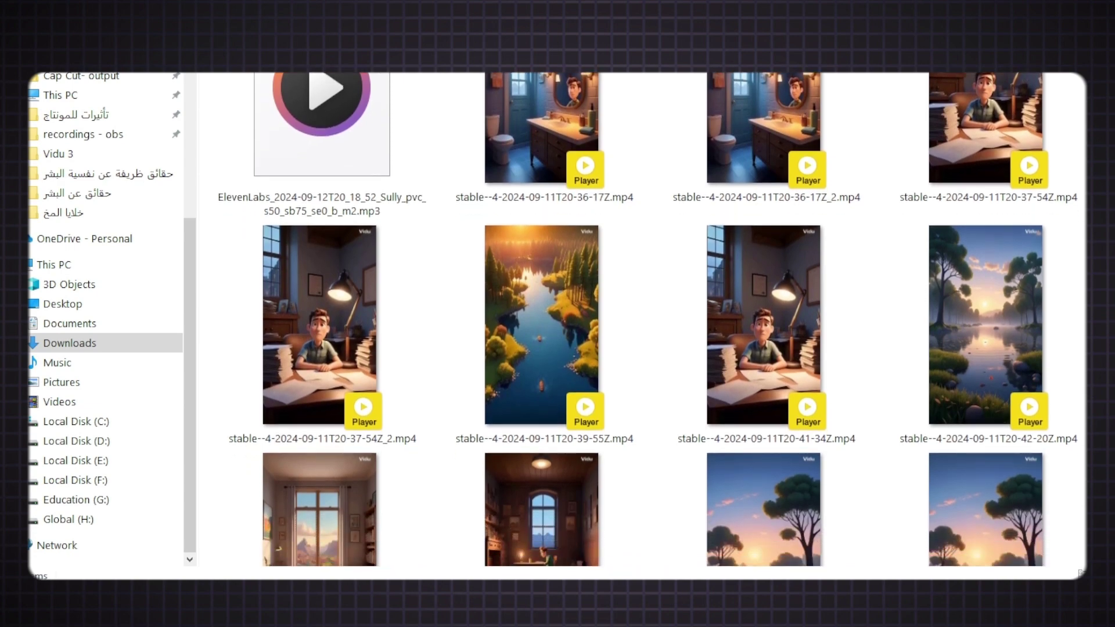
scroll(386, 84, up, 6)
click(387, 84)
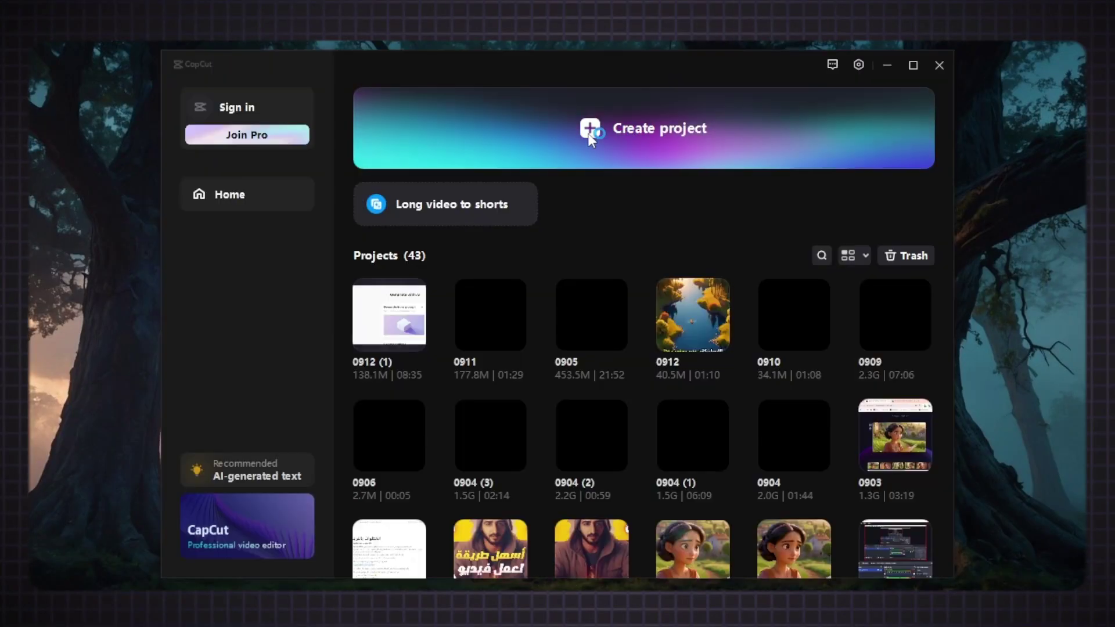
- Create a new CapCut project and import the voice-over and all scene videos from the Vidu enhanced folder
click(588, 134)
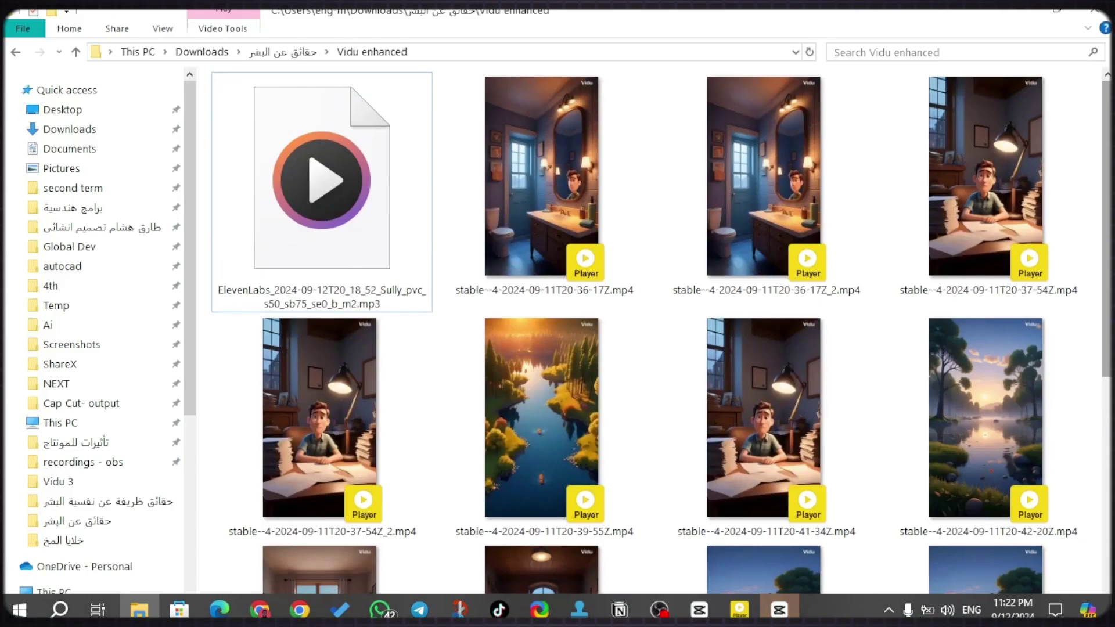
scroll(288, 177, down, 6)
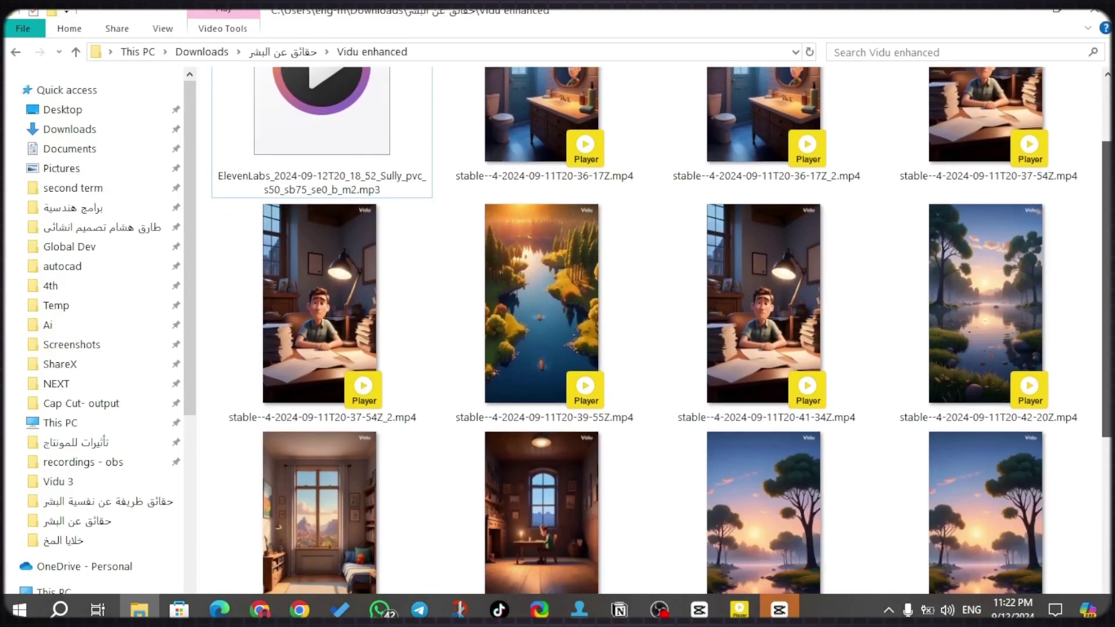
scroll(287, 177, up, 6)
key(ctrl+a)
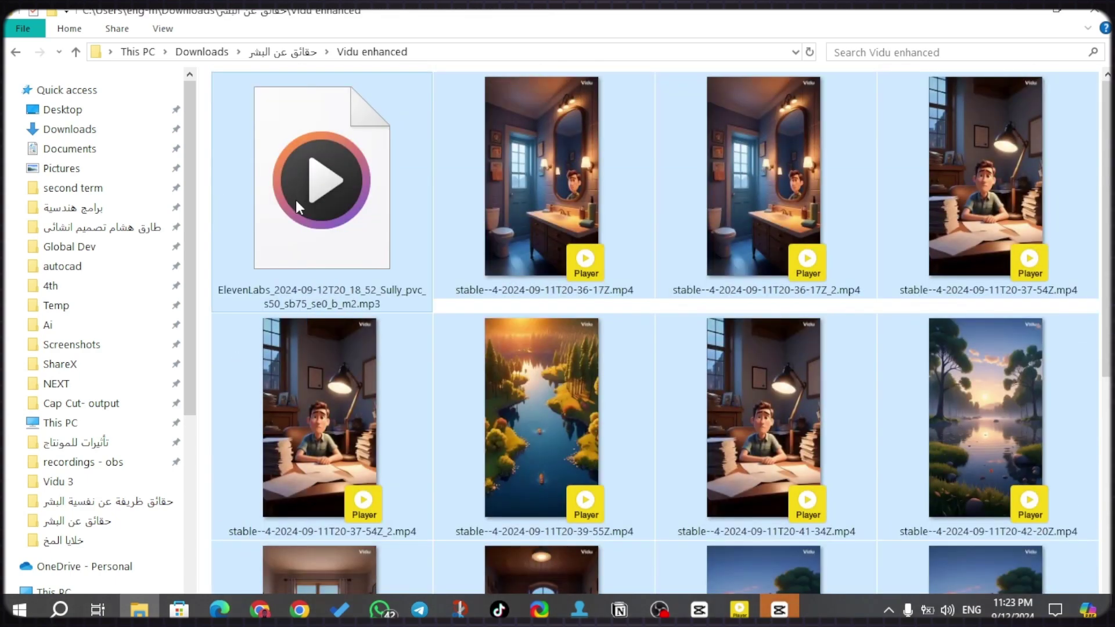
drag(296, 206, 262, 275)
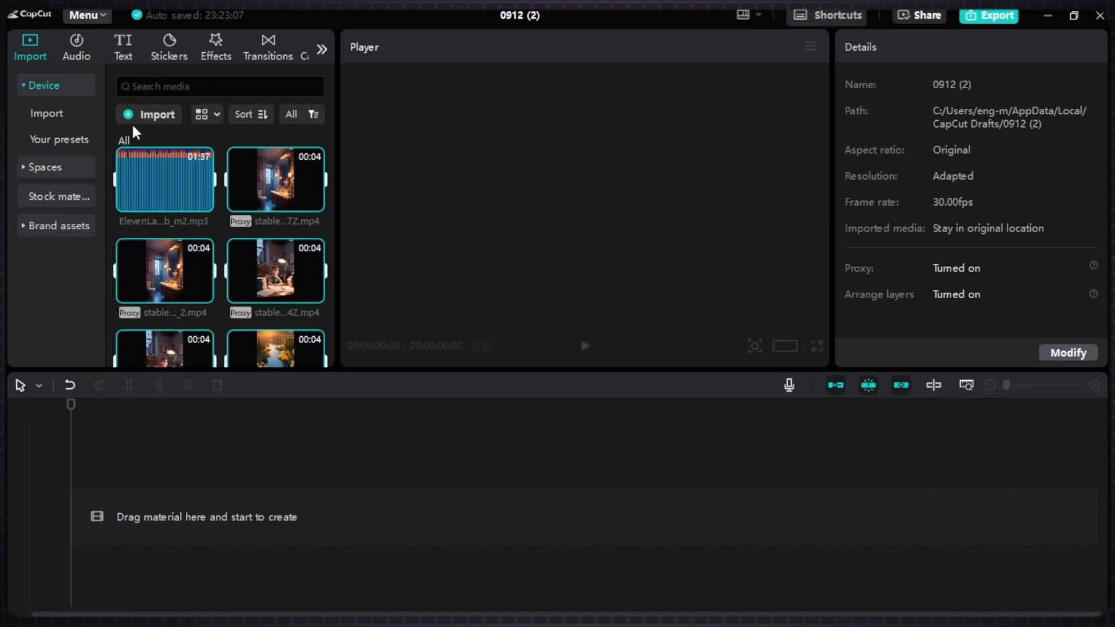
click(227, 440)
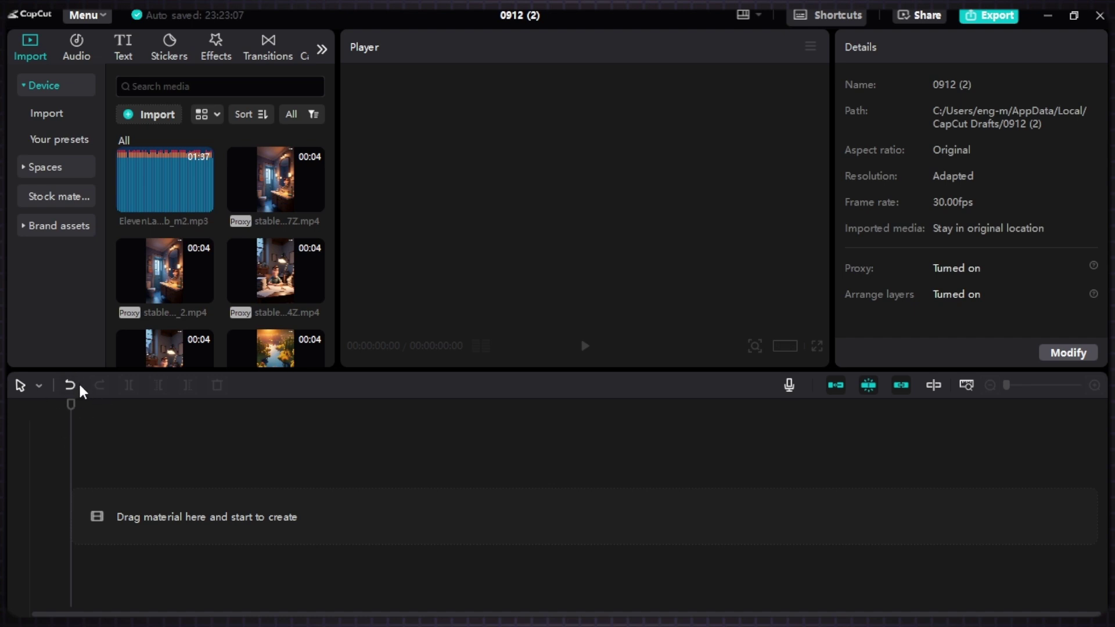
- Place the ElevenLabs voice-over on the timeline and split it at 00:00:02:20, where the first pause begins
drag(165, 183, 152, 523)
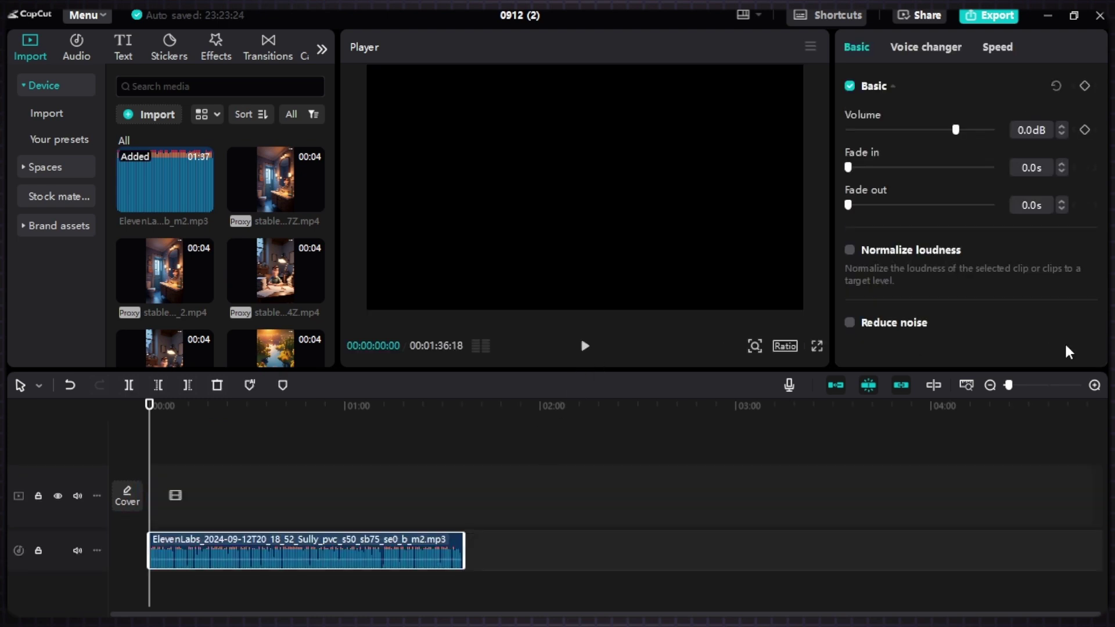
click(1094, 385)
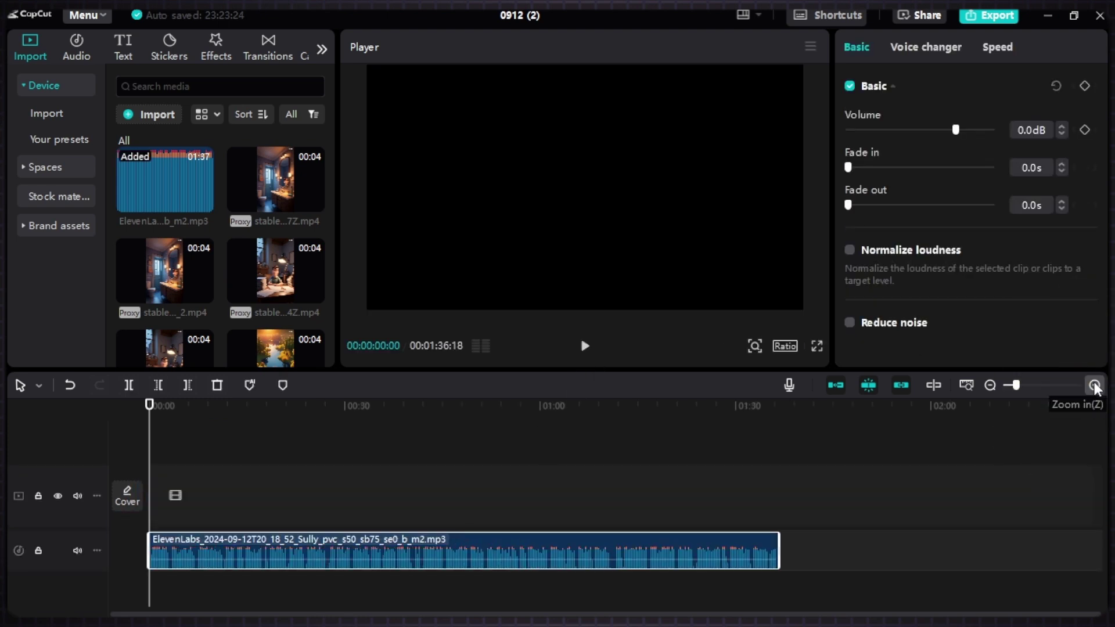
click(1094, 385)
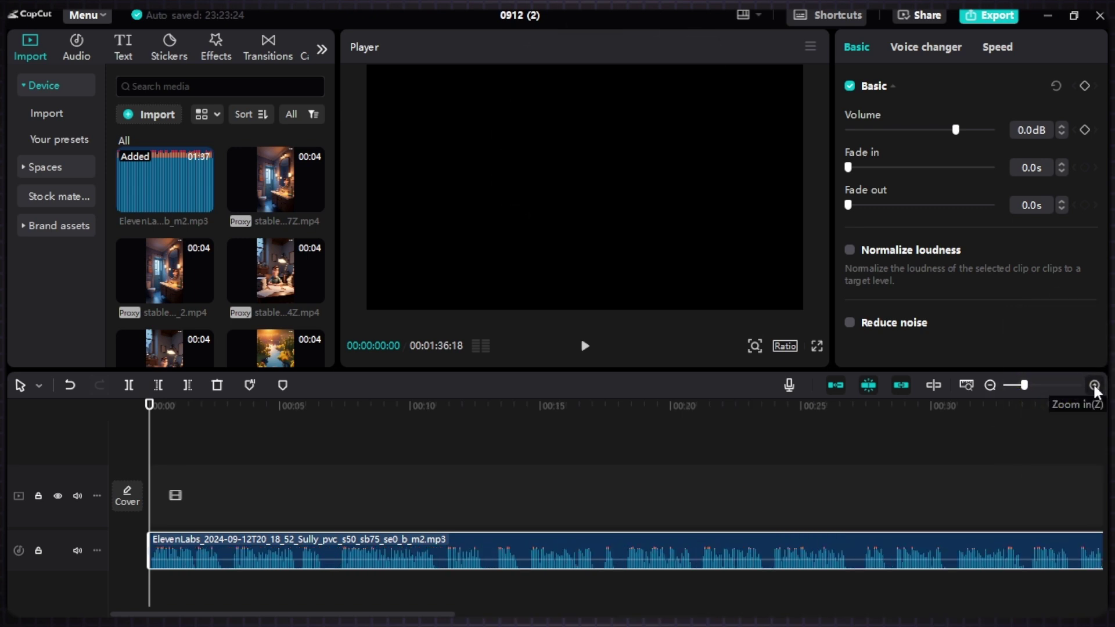
drag(150, 412, 223, 449)
click(1094, 385)
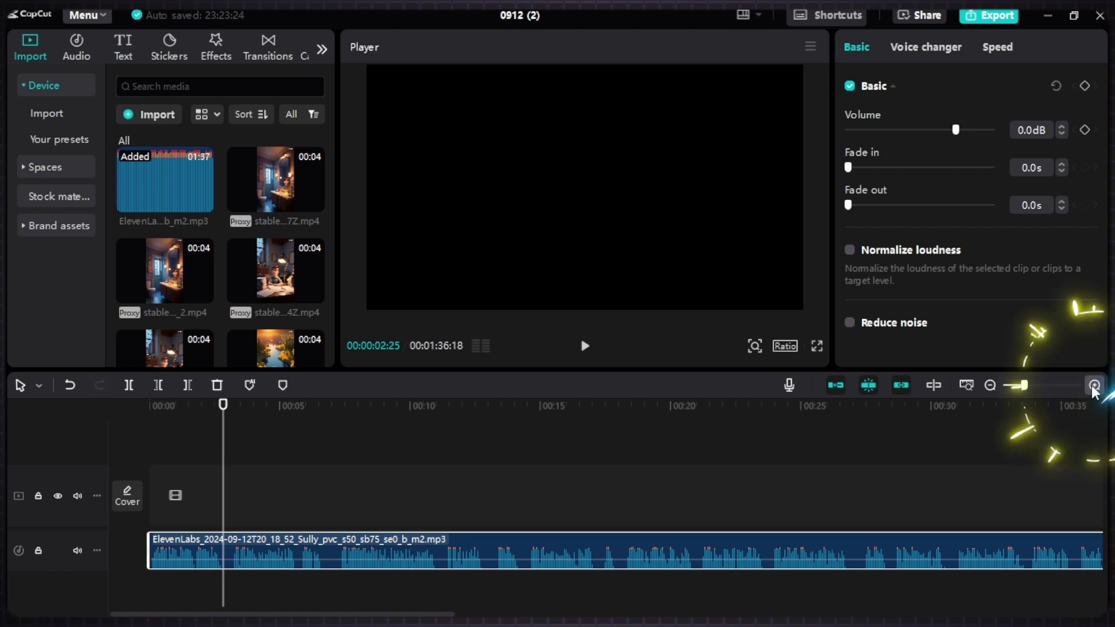
drag(225, 411, 207, 413)
click(130, 386)
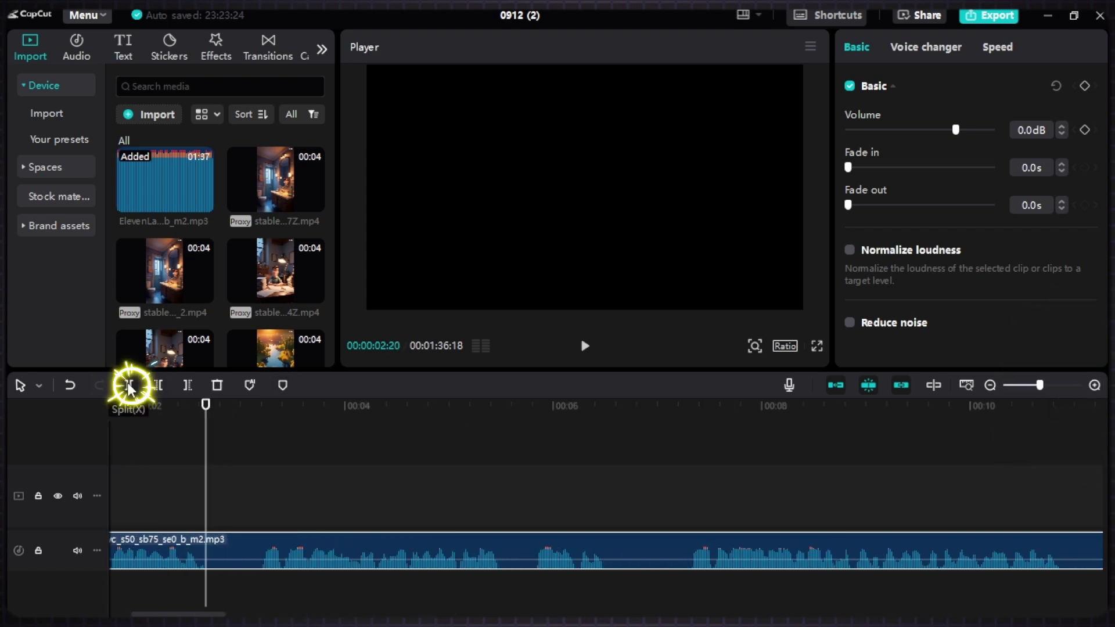
- Cut the silence up to 00:00:03:05 from the second audio clip, close the gap, and return the playhead to the start
drag(211, 403, 259, 406)
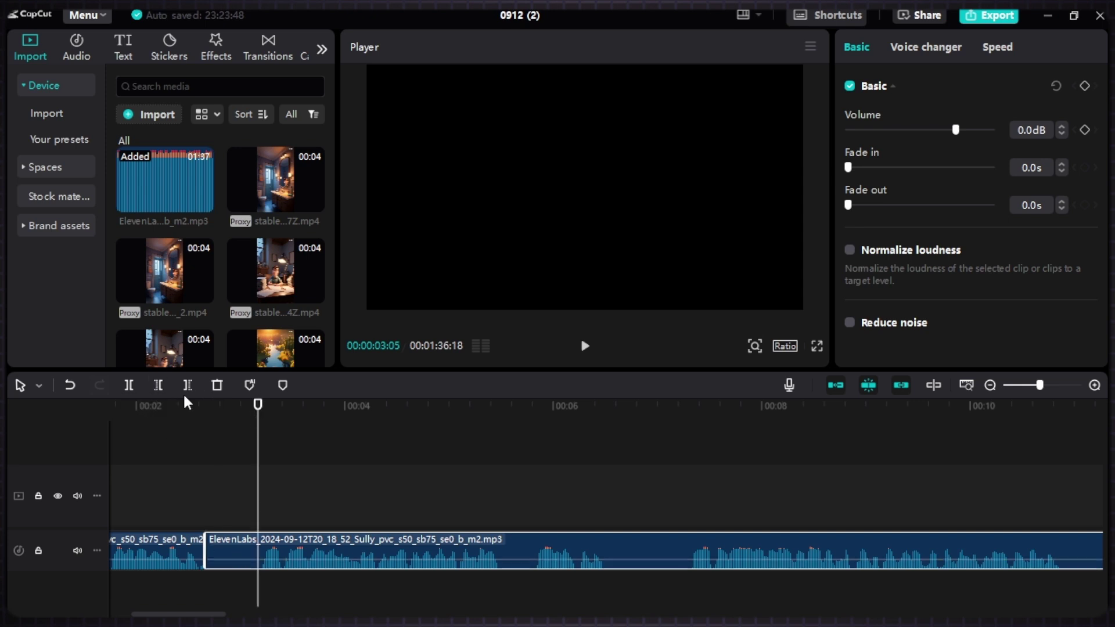
click(158, 385)
drag(207, 423, 241, 429)
drag(398, 562, 347, 561)
drag(241, 395, 12, 455)
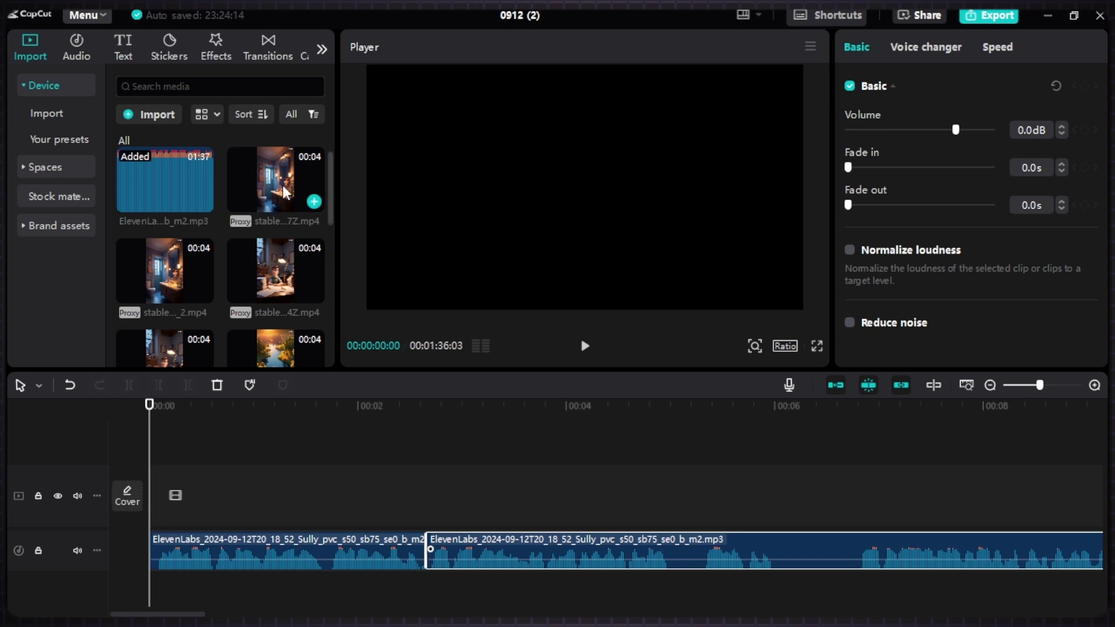
- Place the river scene at the start of the main video track, followed by the scene of the boy at the desk
drag(334, 185, 333, 217)
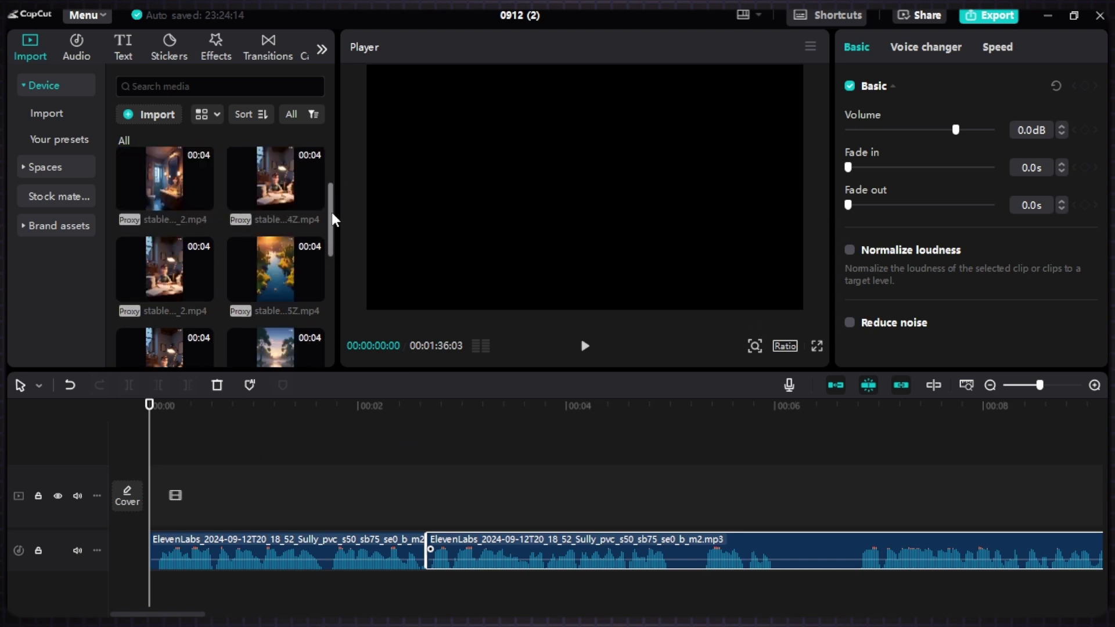
drag(279, 275, 166, 514)
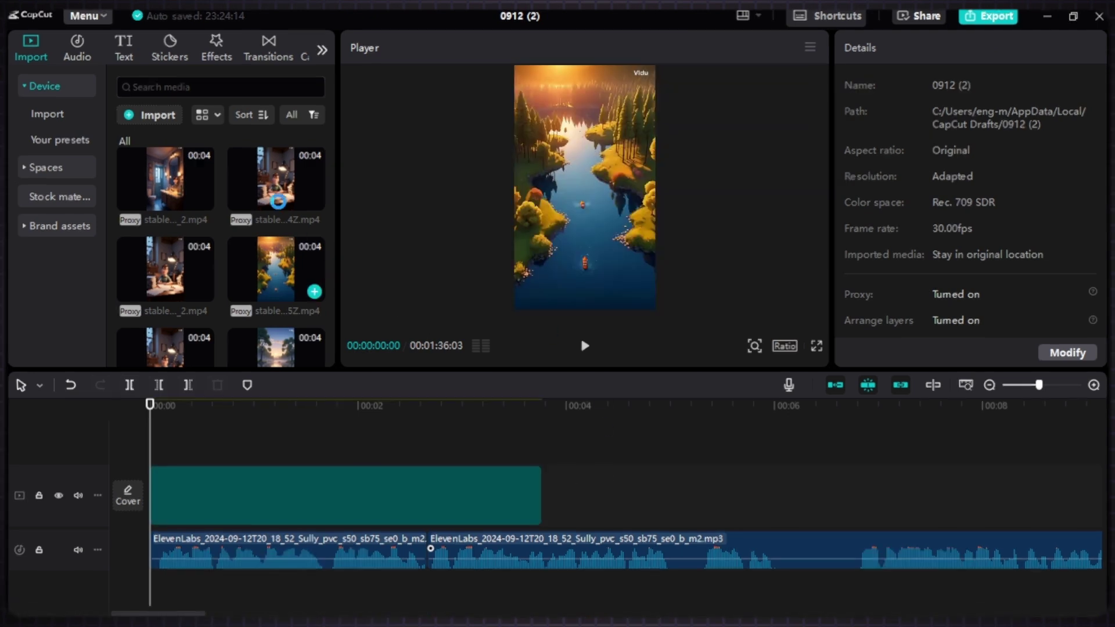
drag(276, 178, 604, 494)
- Add three more scenes after the desk clip: the bathroom scene, the 22-35-12Z room scene, and the bathroom scene again
drag(338, 175, 331, 313)
drag(164, 300, 944, 503)
scroll(331, 262, up, 1)
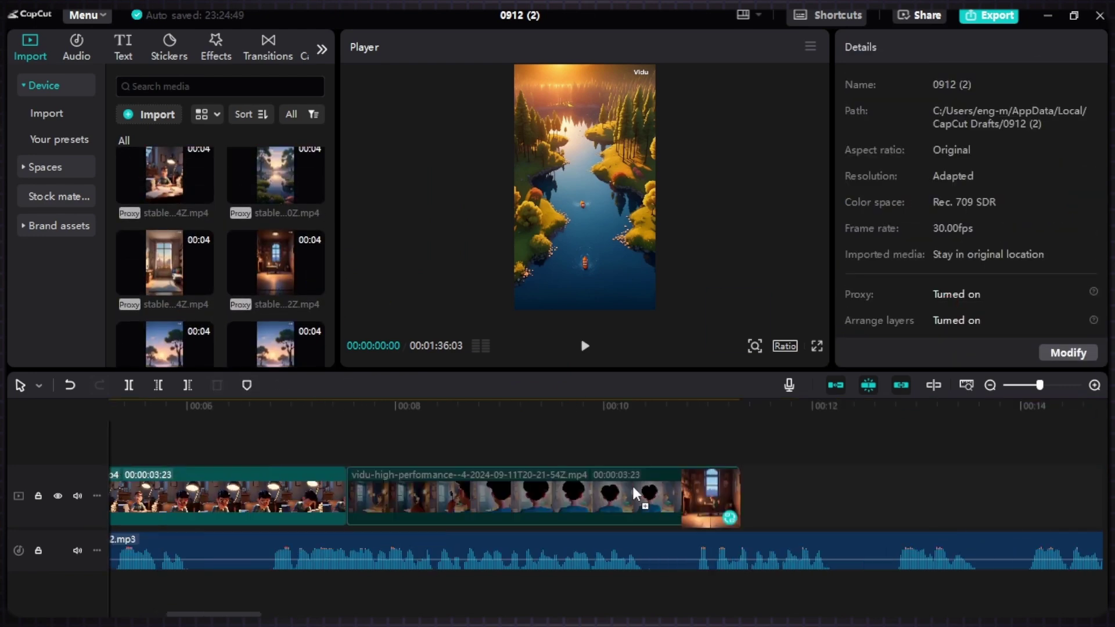
drag(275, 215, 918, 496)
scroll(332, 298, down, 1)
drag(164, 334, 842, 496)
click(168, 444)
scroll(88, 440, up, 8)
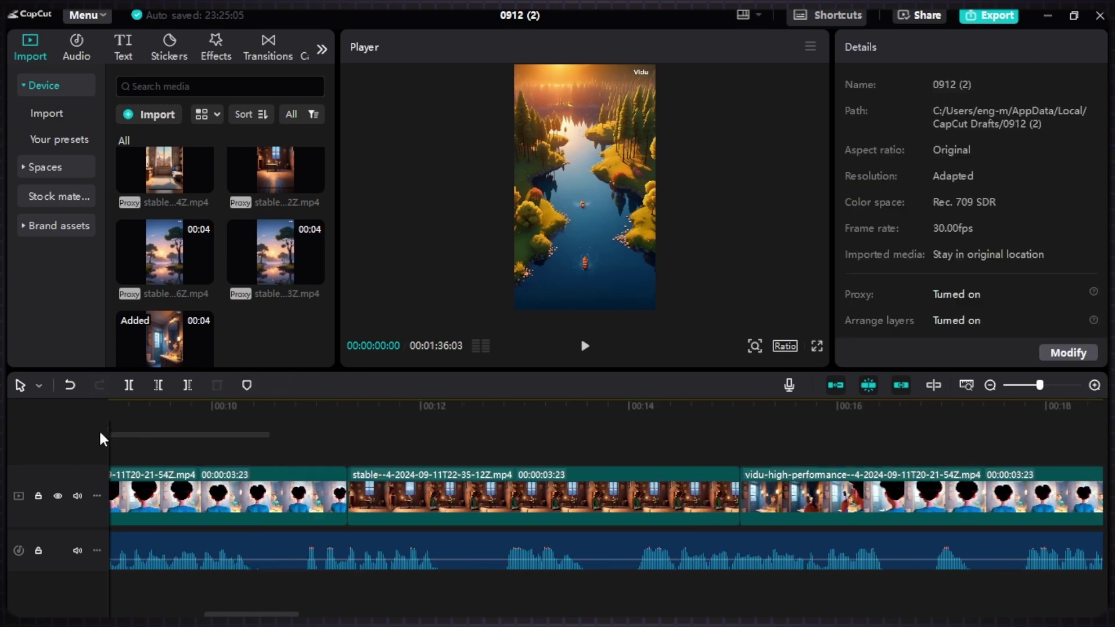
- Review the placed scenes along the timeline and play the opening against the voice-over
drag(153, 430, 978, 433)
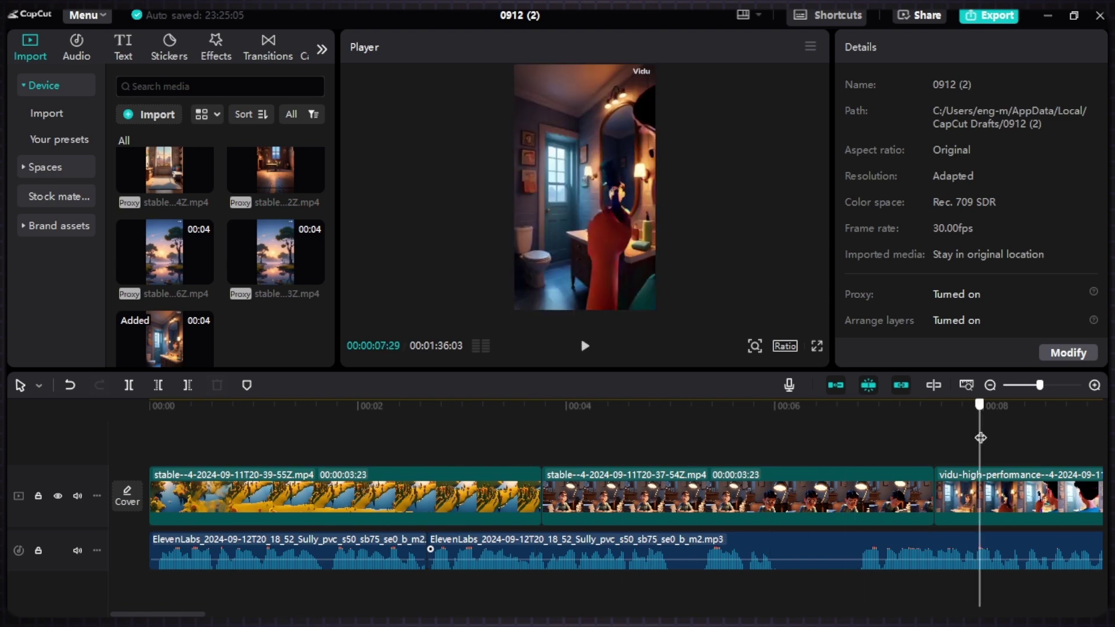
key(Home)
click(994, 384)
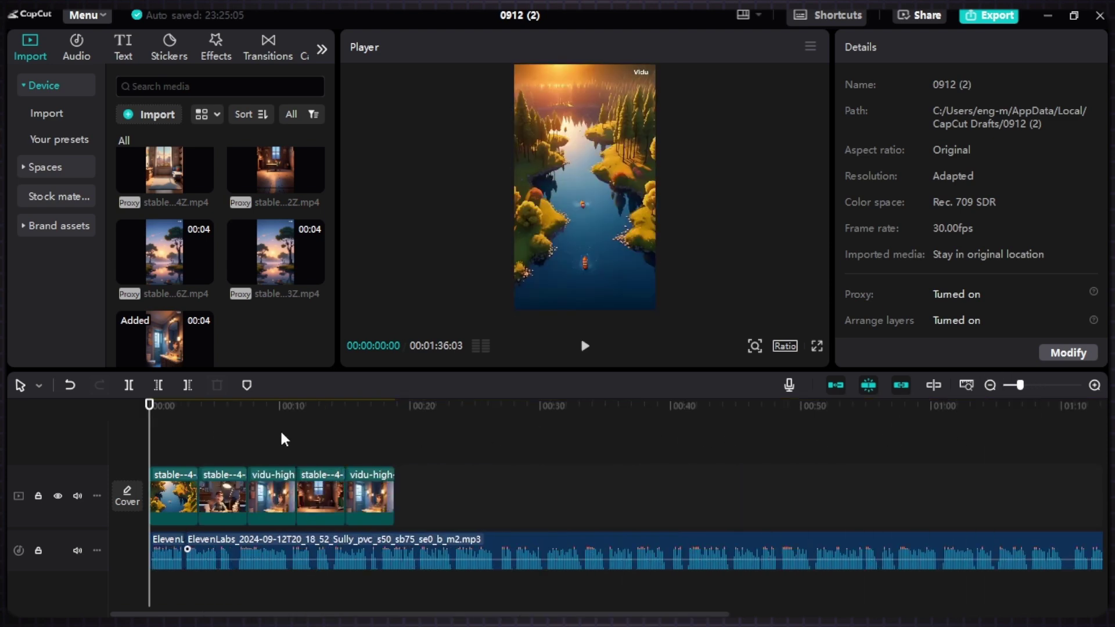
click(1095, 386)
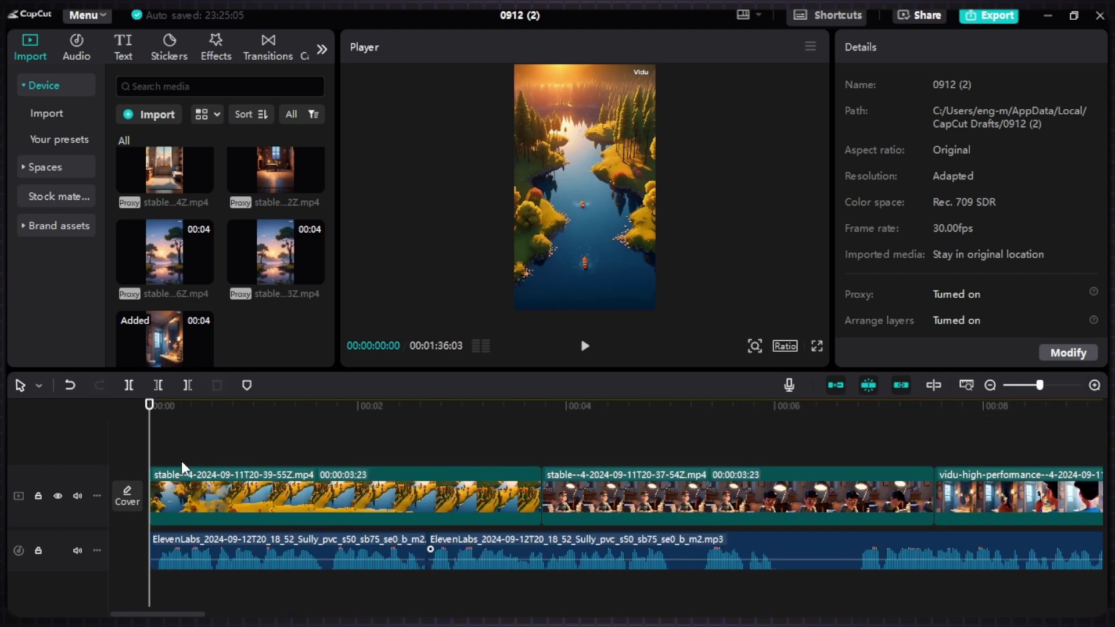
key(space)
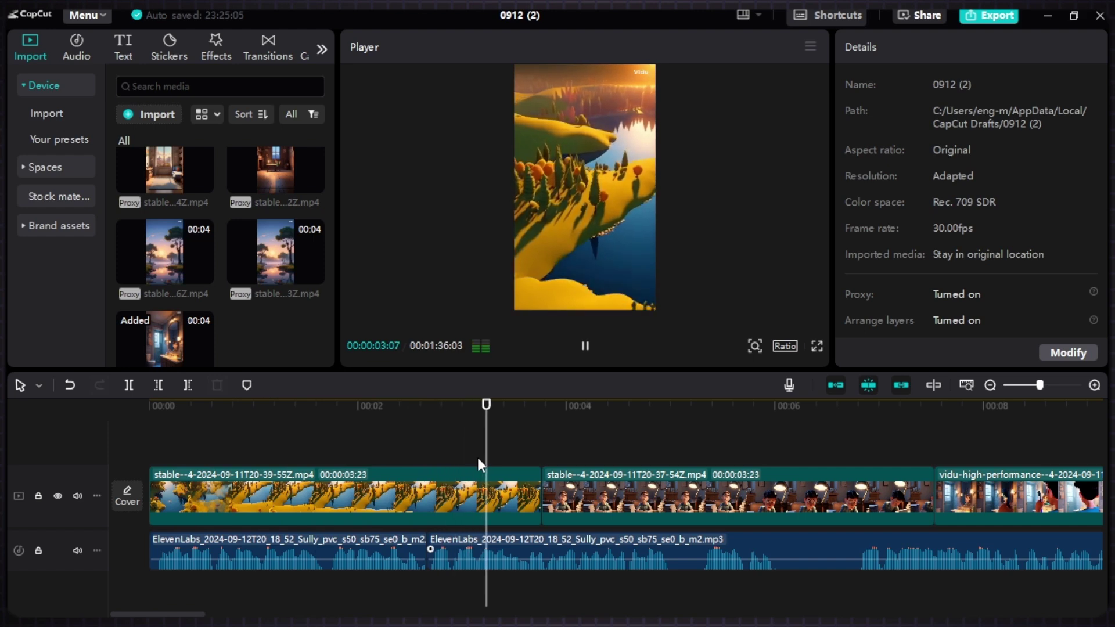
key(space)
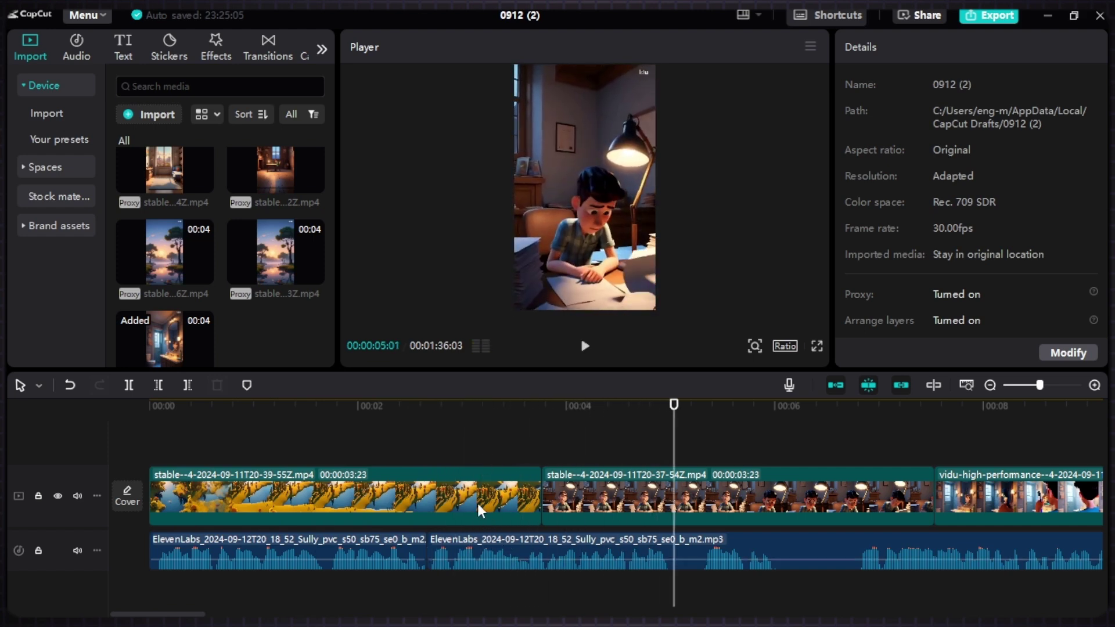
- Slow the opening river clip to 0.5x speed and play it through to its end
click(445, 509)
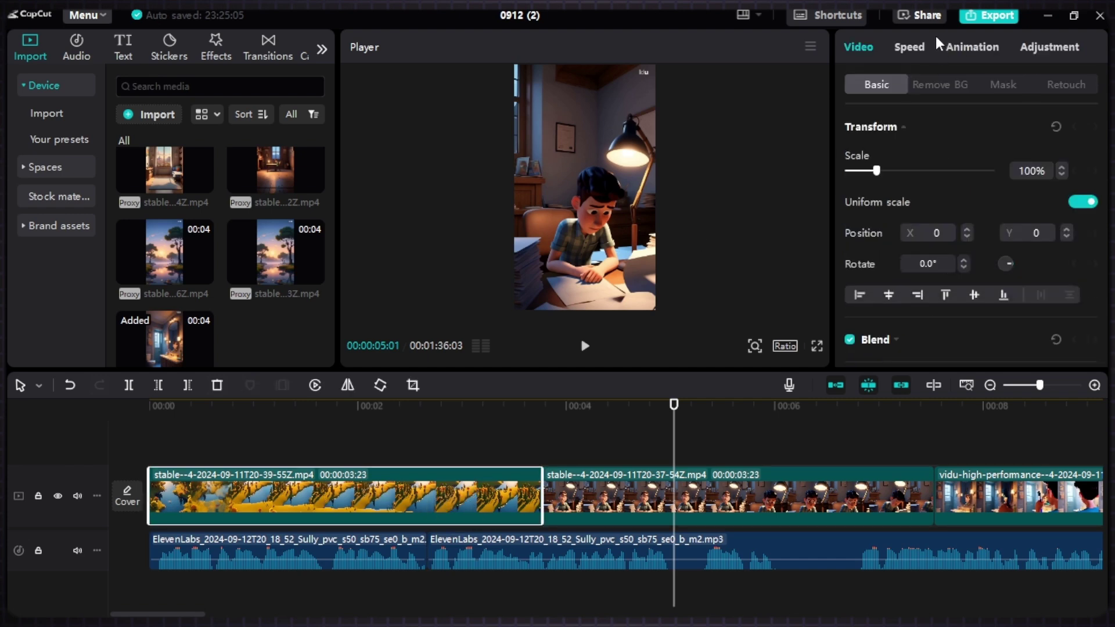
click(907, 50)
click(1093, 153)
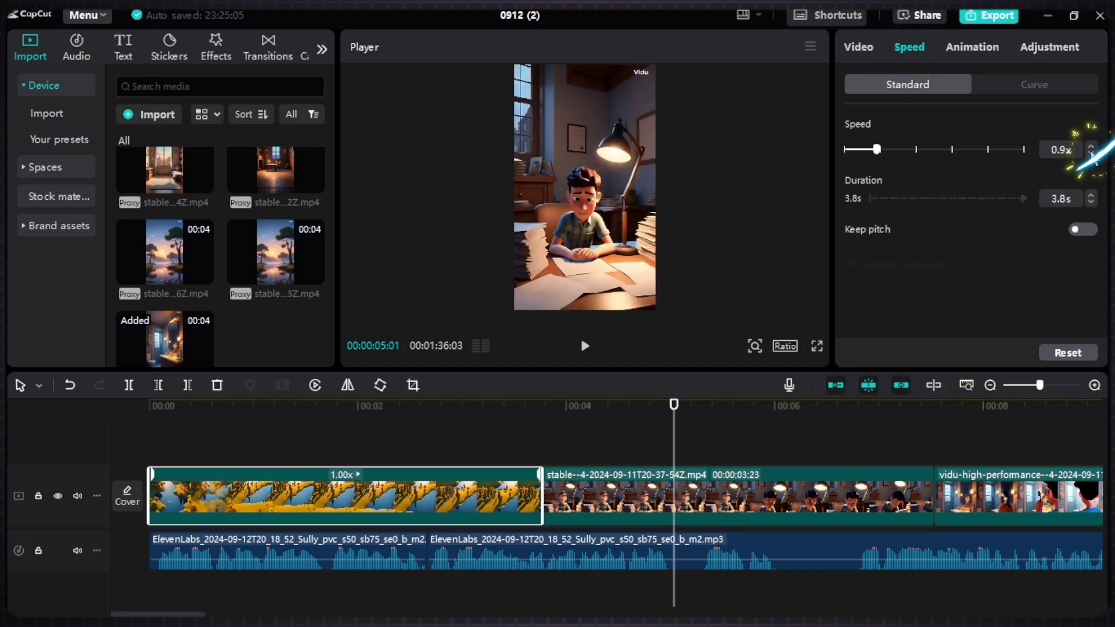
click(1093, 154)
click(1093, 153)
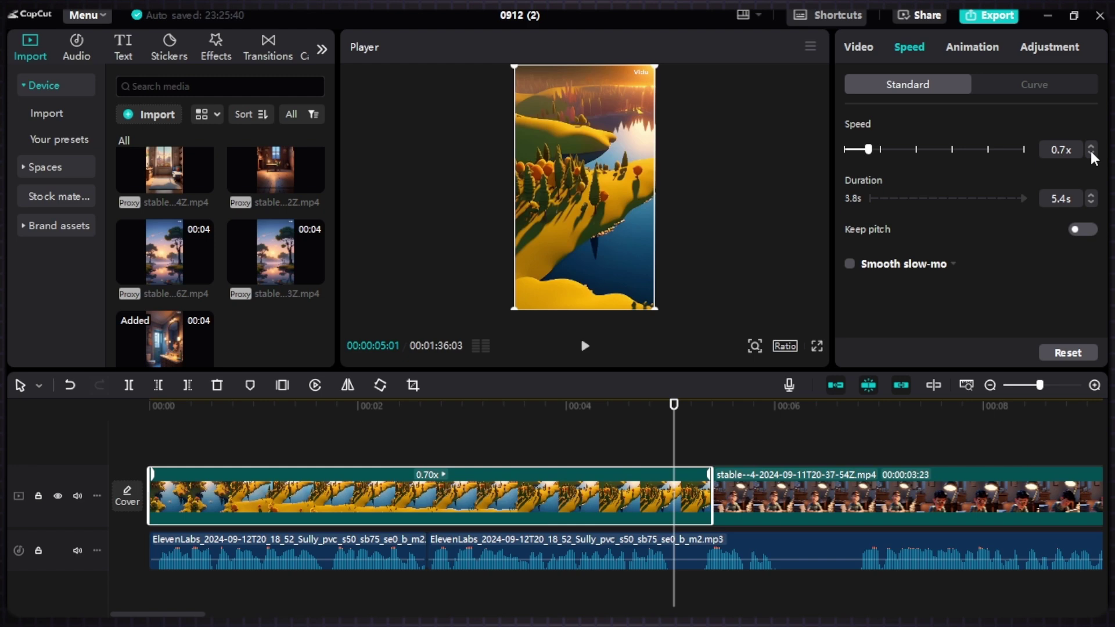
click(1094, 153)
click(1093, 154)
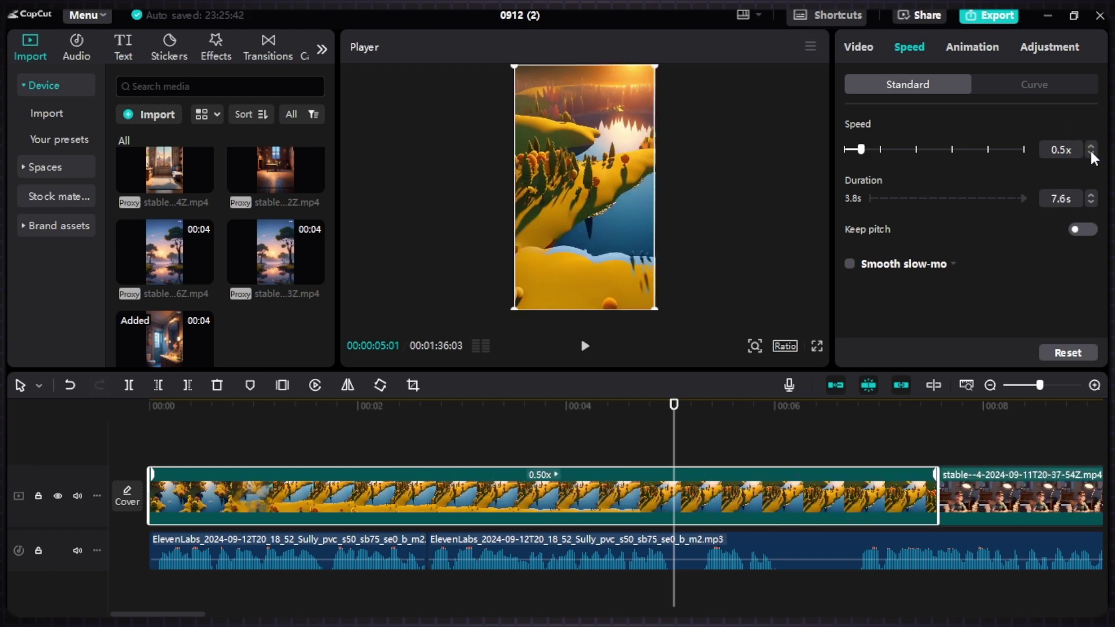
key(space)
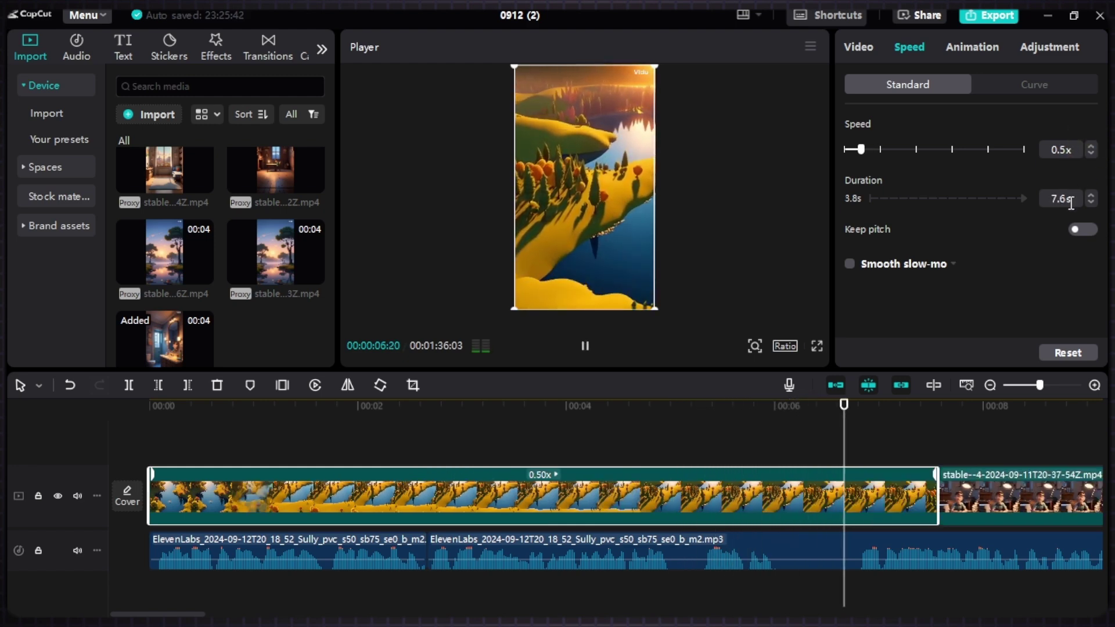
key(space)
- Turn off the main track magnet and move all clips after the river scene further along the timeline, freeing space behind it
scroll(886, 465, down, 2)
click(735, 482)
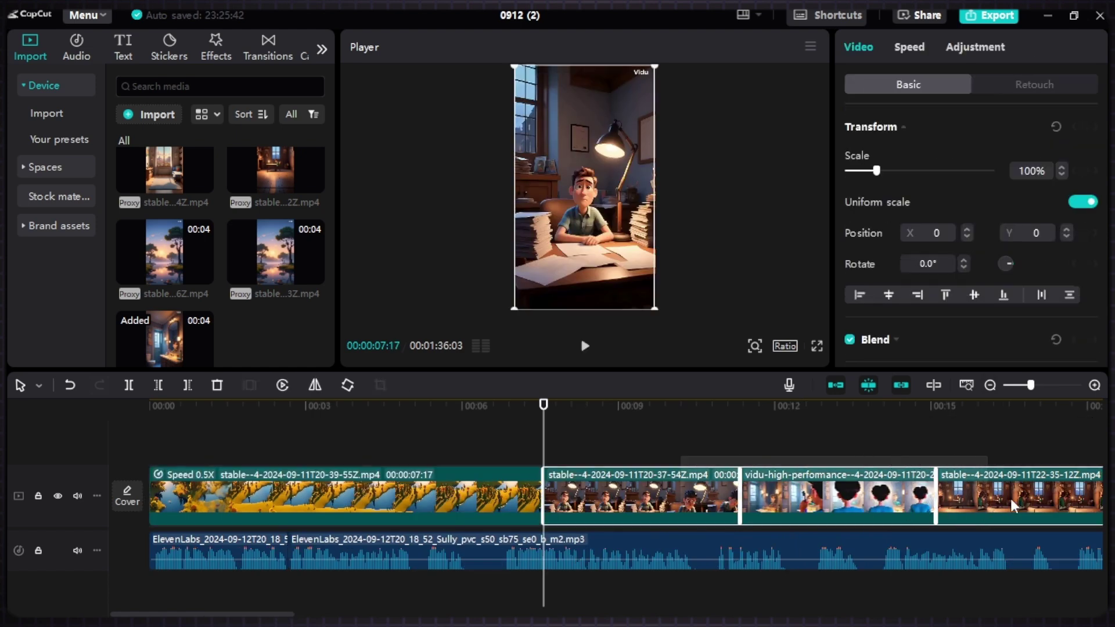
scroll(586, 494, right, 8)
drag(587, 495, 627, 526)
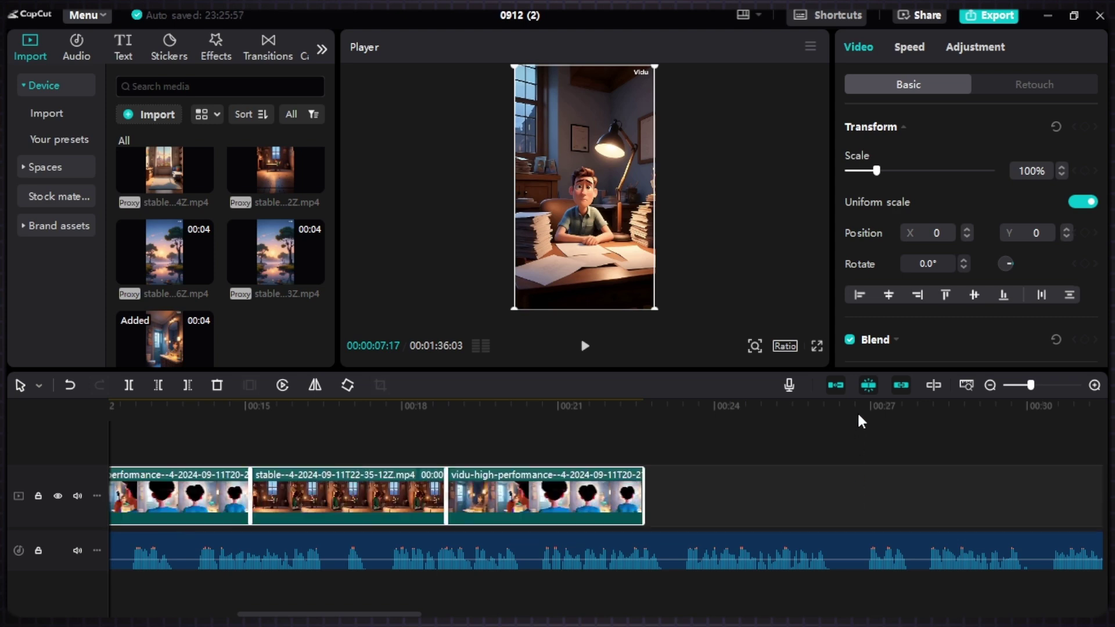
click(231, 457)
scroll(208, 446, left, 8)
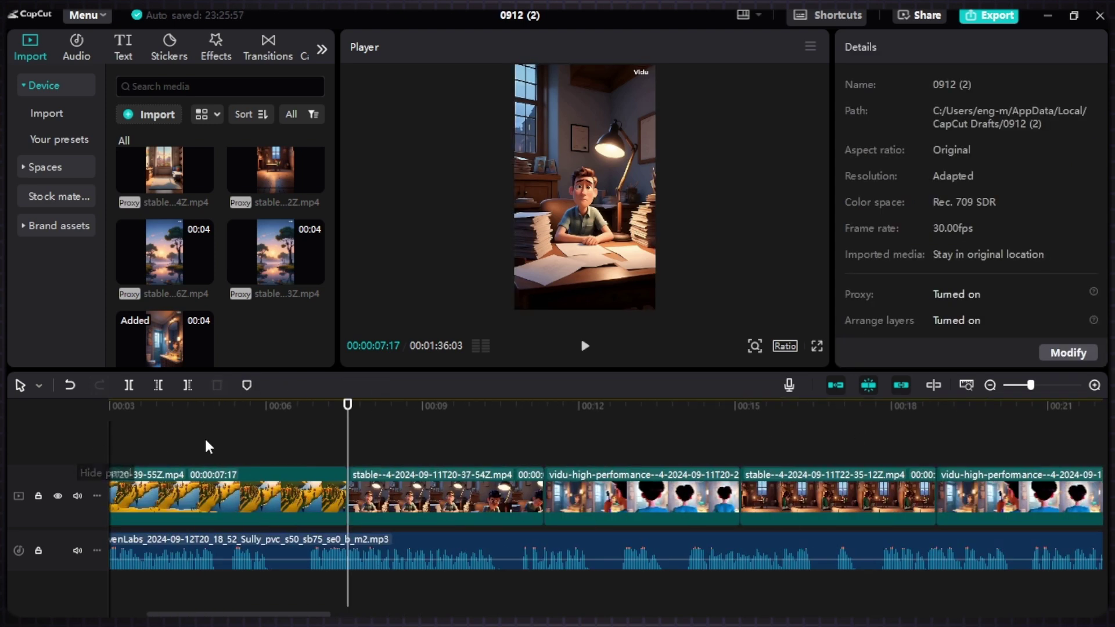
click(450, 493)
shift+click(877, 488)
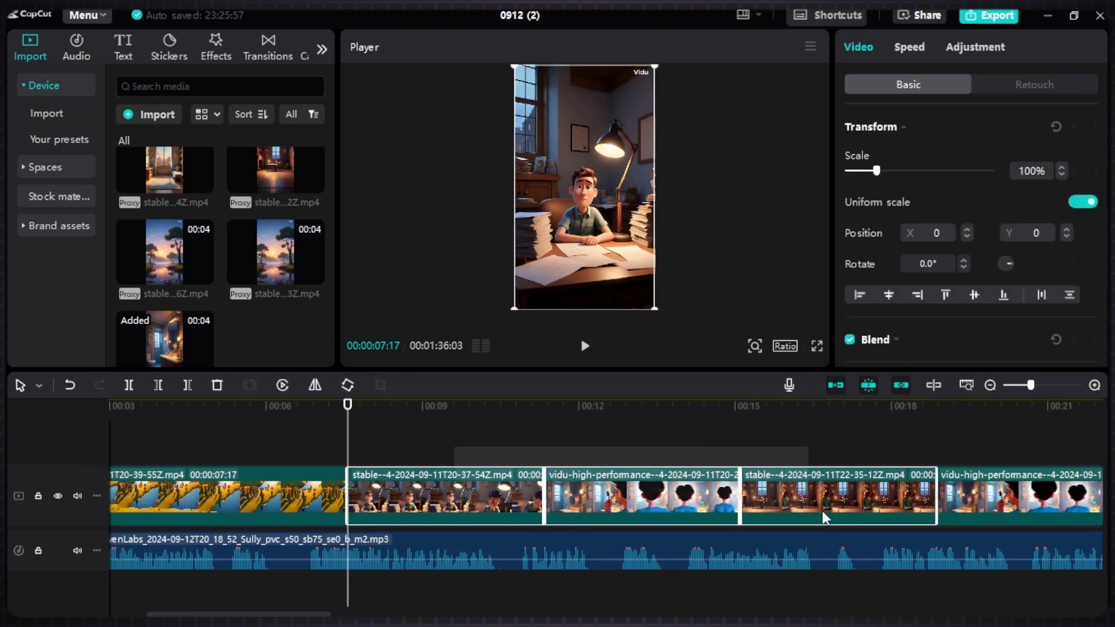
click(836, 386)
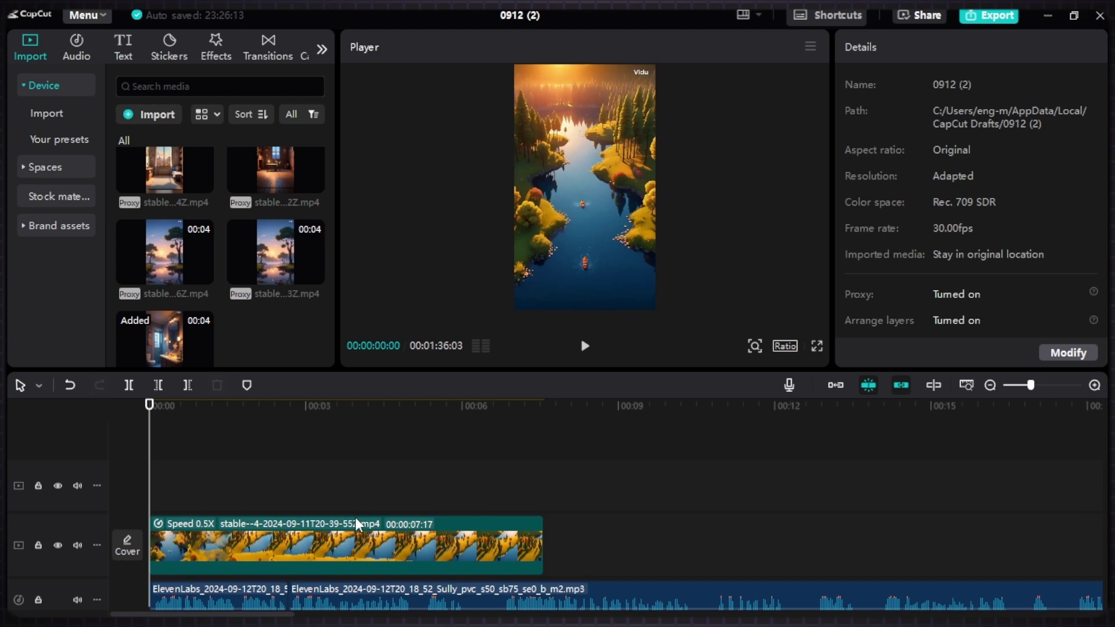
- Paste a copy of the river clip directly after the original at 00:00:07:17 and reverse the copy
click(359, 525)
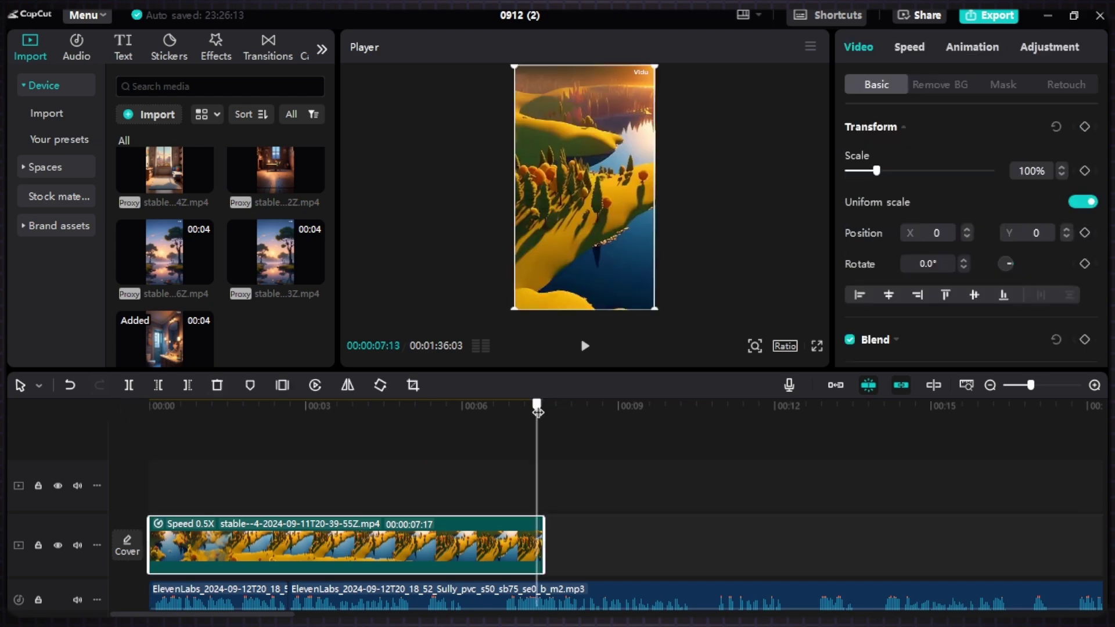
mouse_move(538, 407)
mouse_down()
mouse_move(518, 411)
mouse_move(545, 413)
mouse_up()
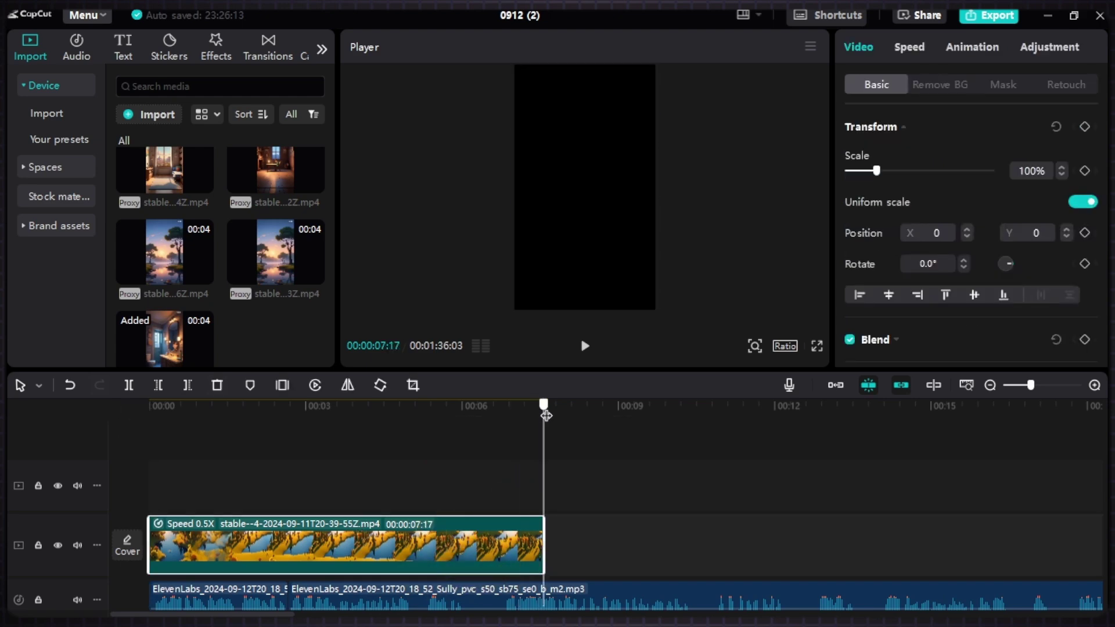
key(ctrl+c)
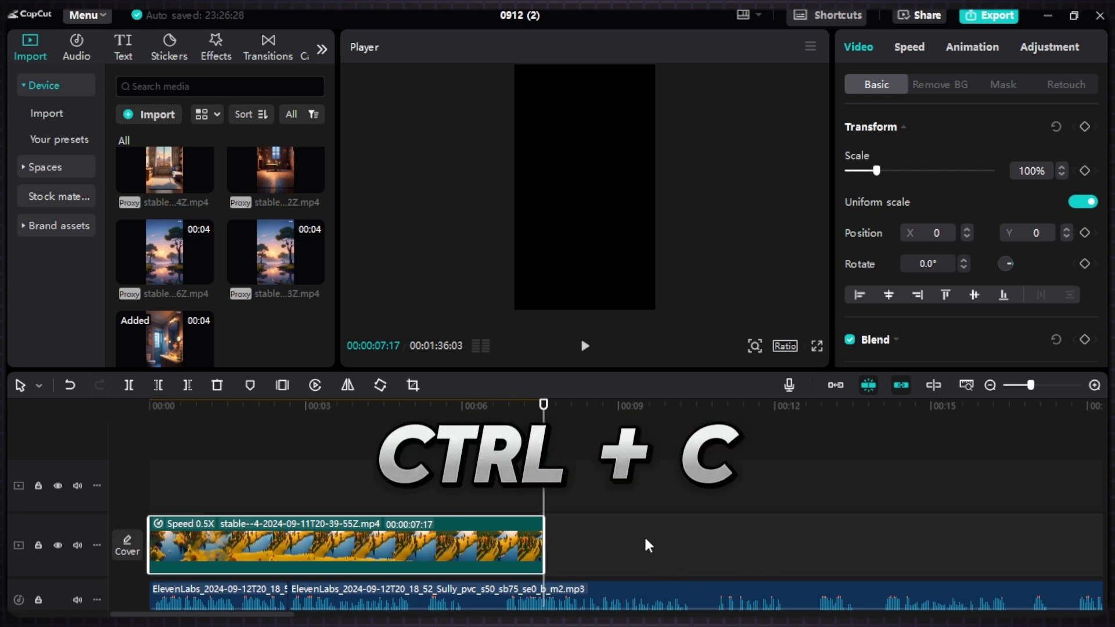
key(ctrl+v)
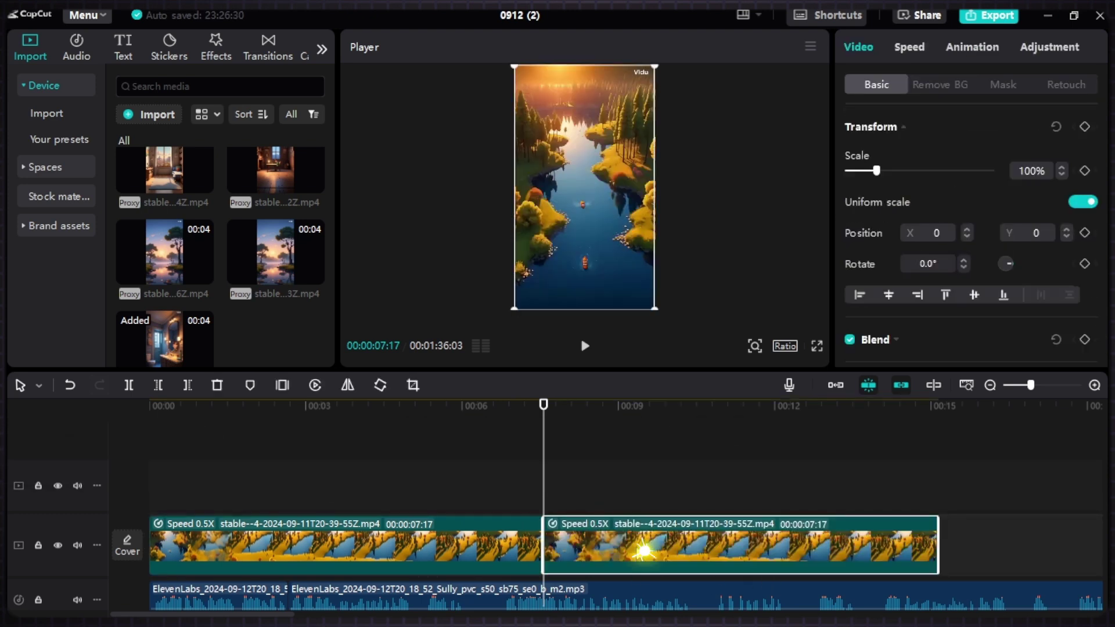
click(315, 386)
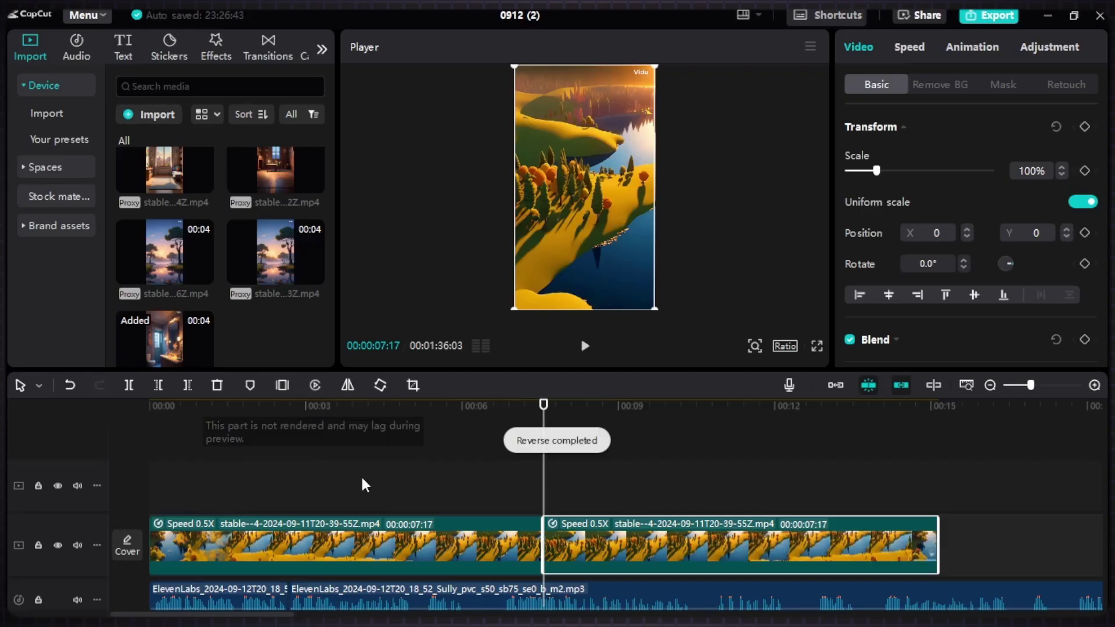
drag(653, 487, 442, 551)
mouse_move(543, 407)
mouse_down()
mouse_move(917, 461)
mouse_move(907, 462)
mouse_up()
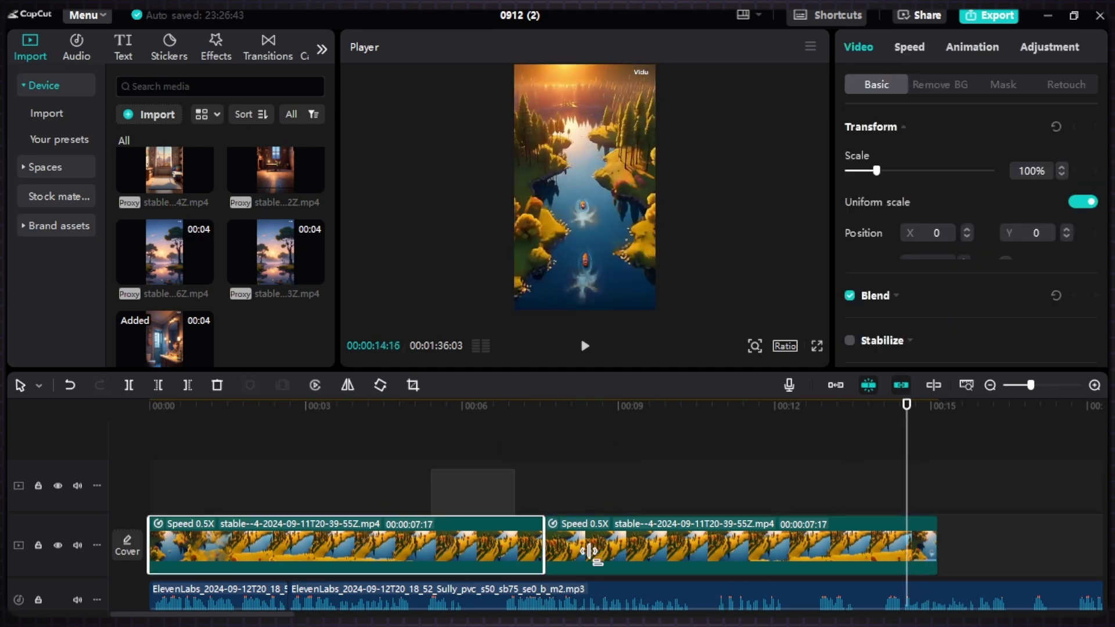
drag(907, 406, 730, 406)
- Set both river clips to 0.7x speed and turn the main track magnet back on to close the gap between them
key(Home)
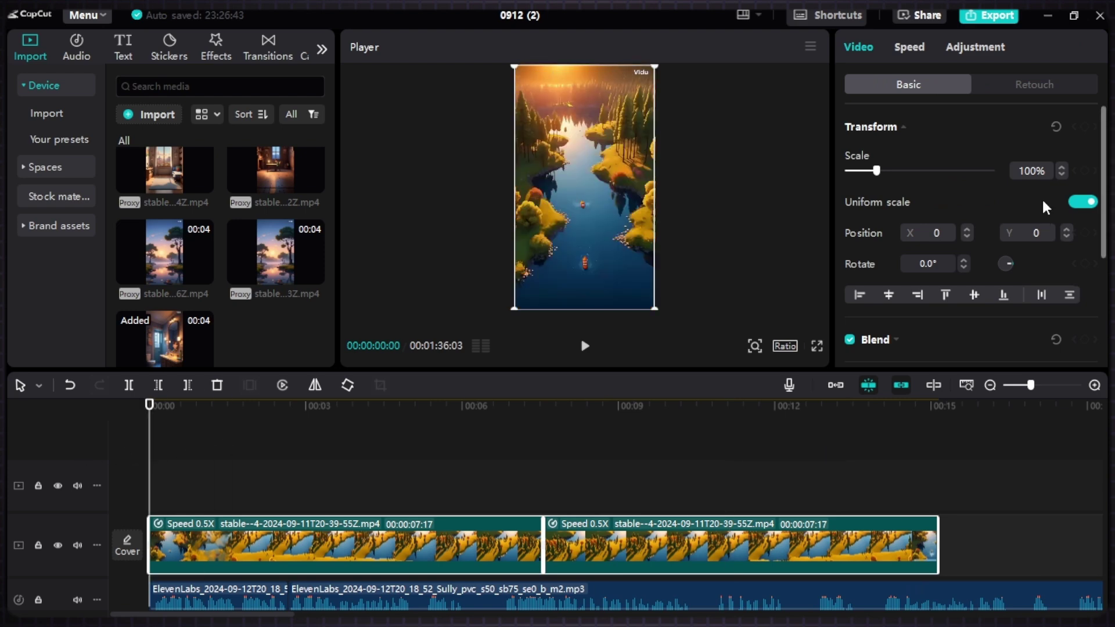
click(910, 46)
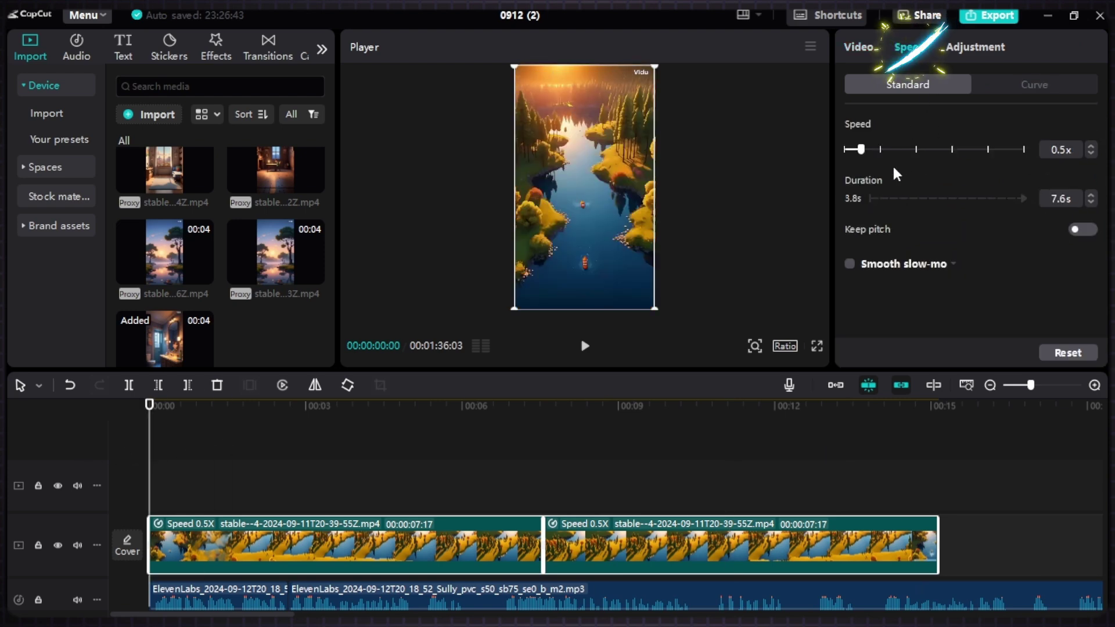
click(1091, 145)
click(1091, 145)
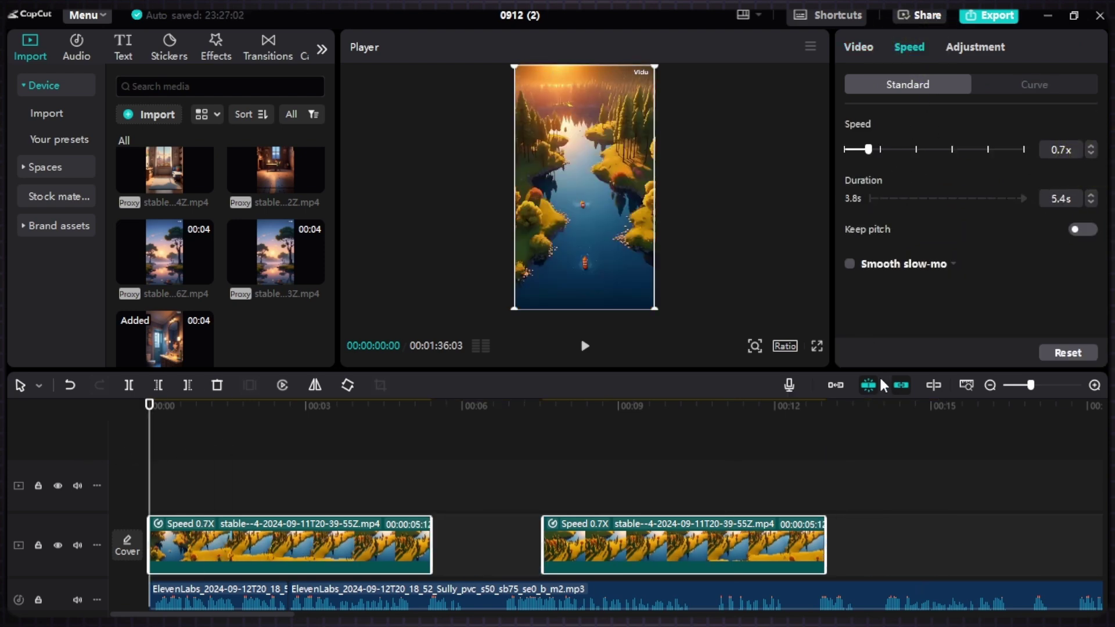
click(834, 387)
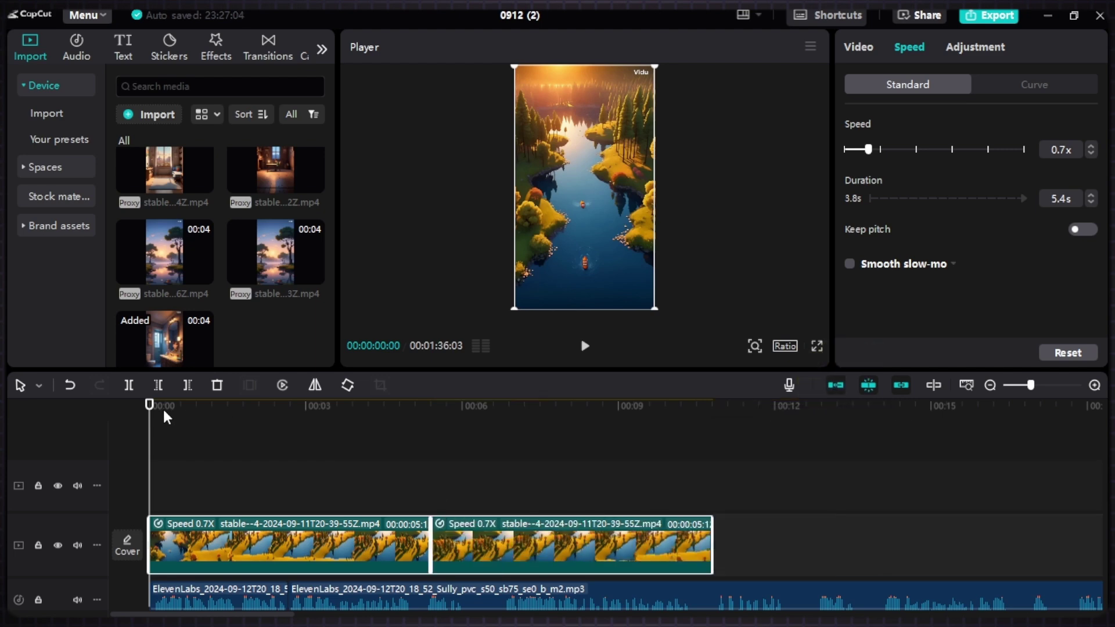
- Move the set-aside desk and bathroom scenes back onto the main video track directly after the reversed river clip
click(699, 440)
drag(699, 440, 708, 439)
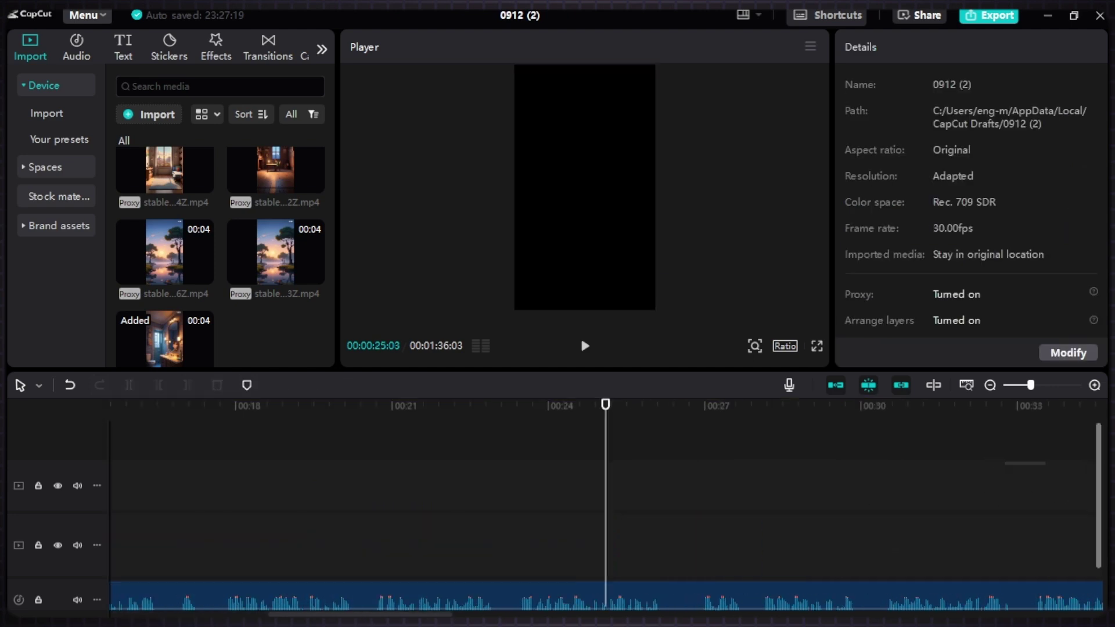
click(961, 473)
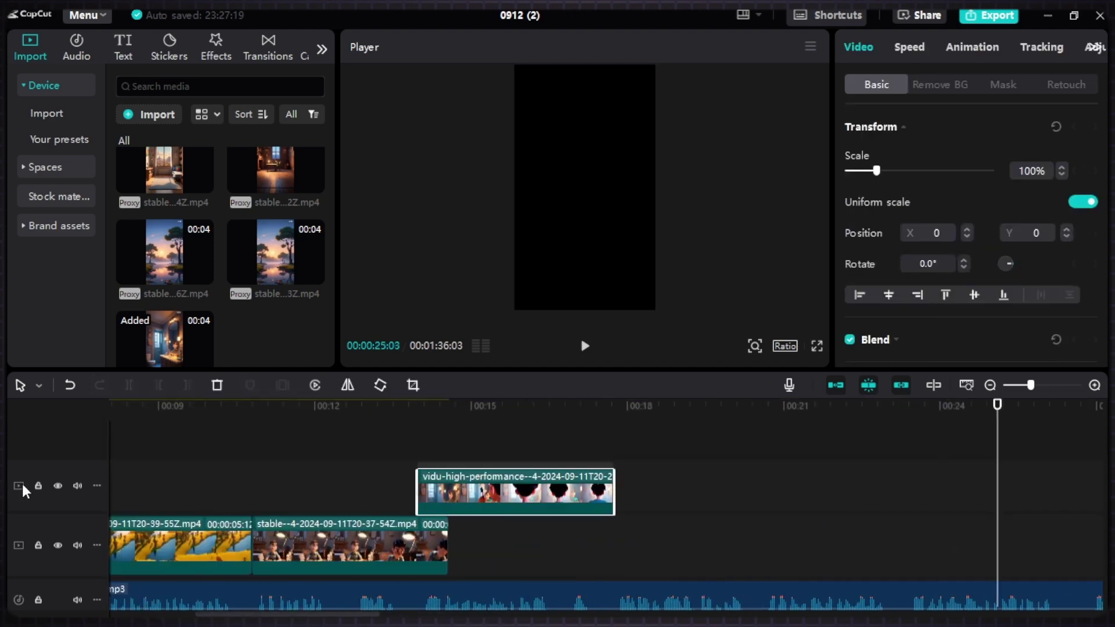
click(127, 463)
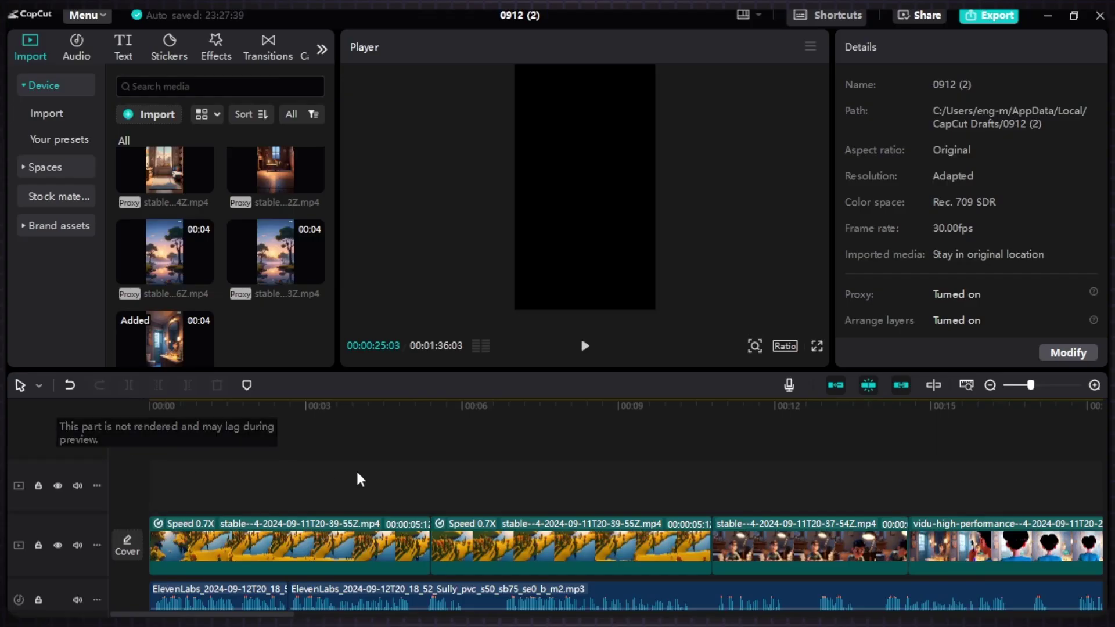
- Add the Inhale camera transition between the reversed river clip and the desk scene, and preview it
click(413, 543)
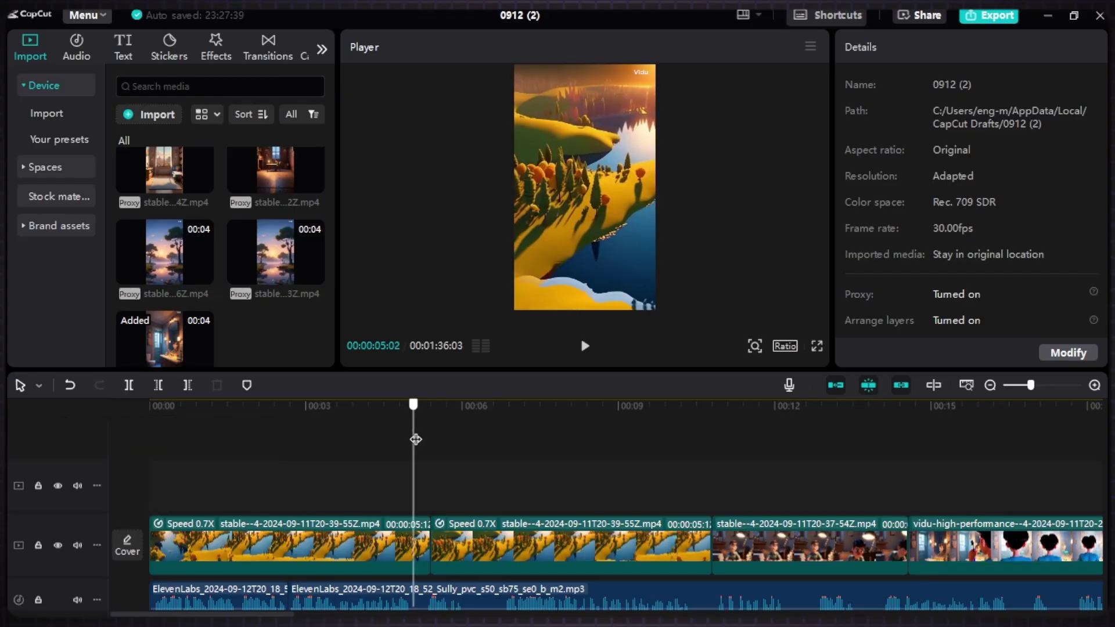
drag(416, 441, 713, 444)
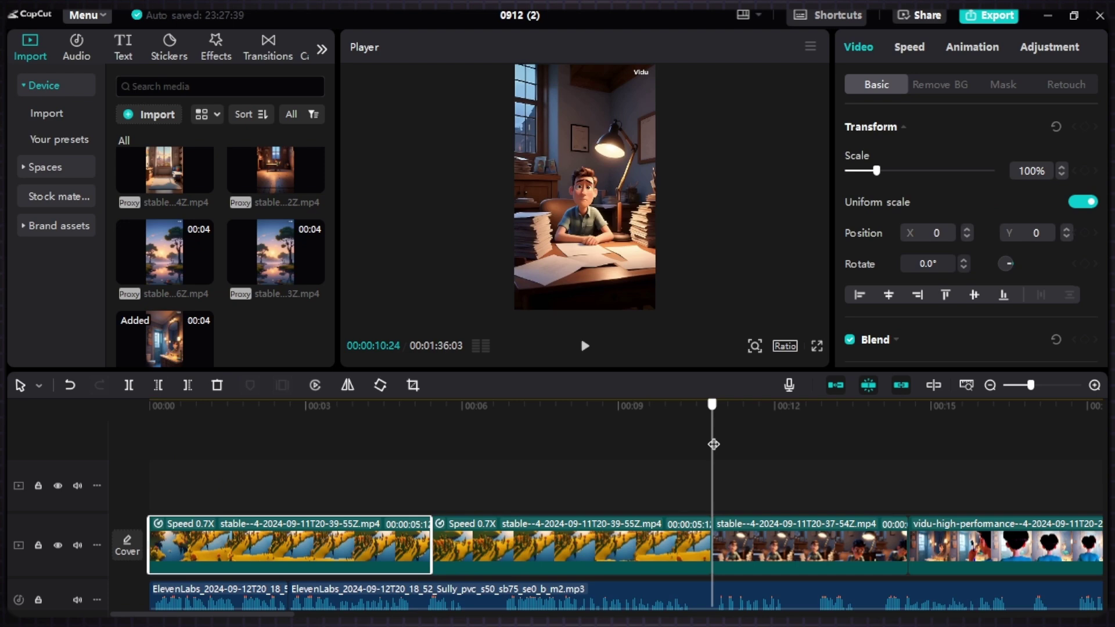
click(682, 547)
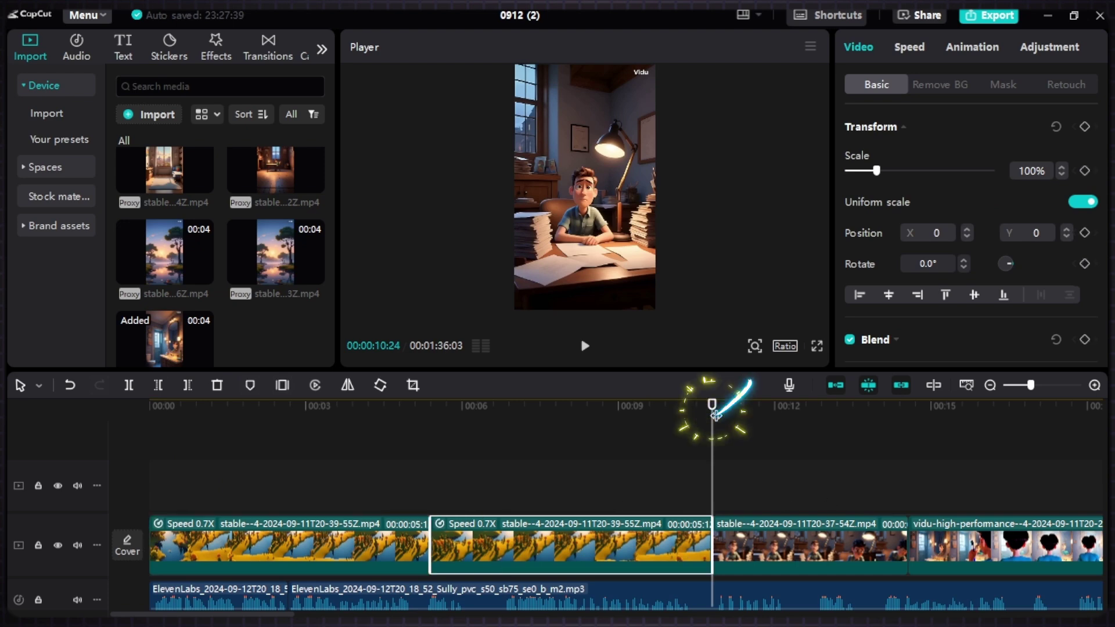
click(267, 47)
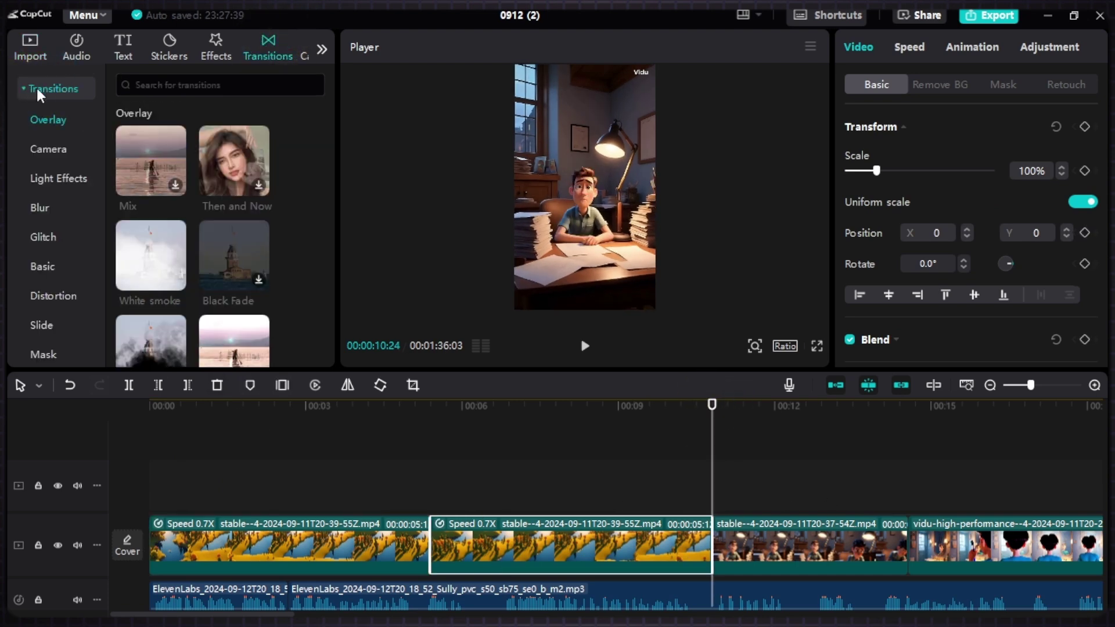
click(56, 149)
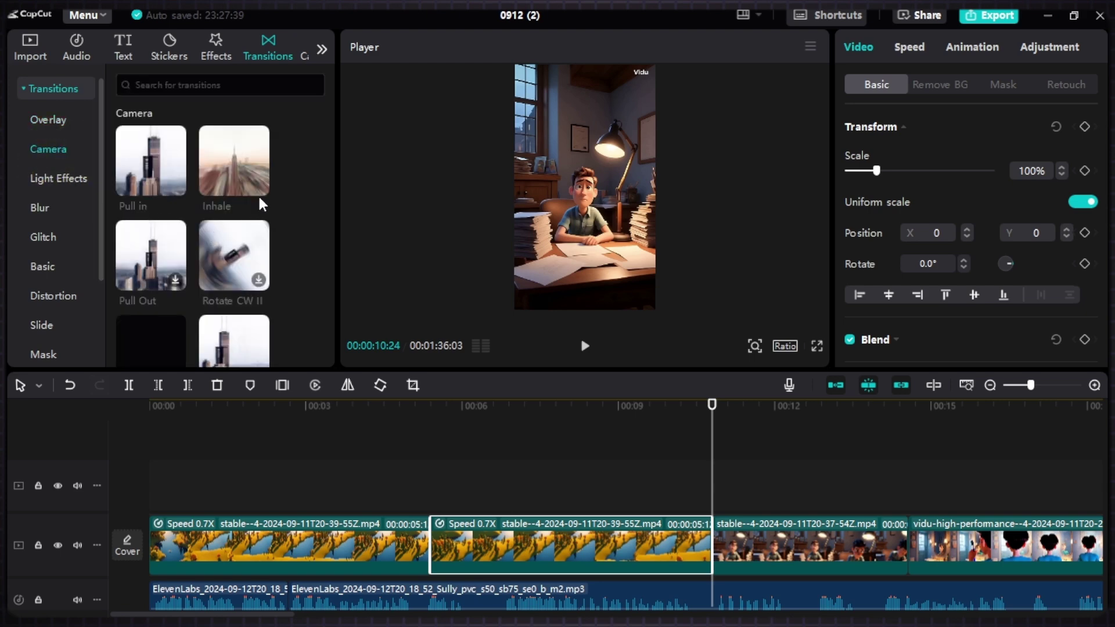
click(258, 184)
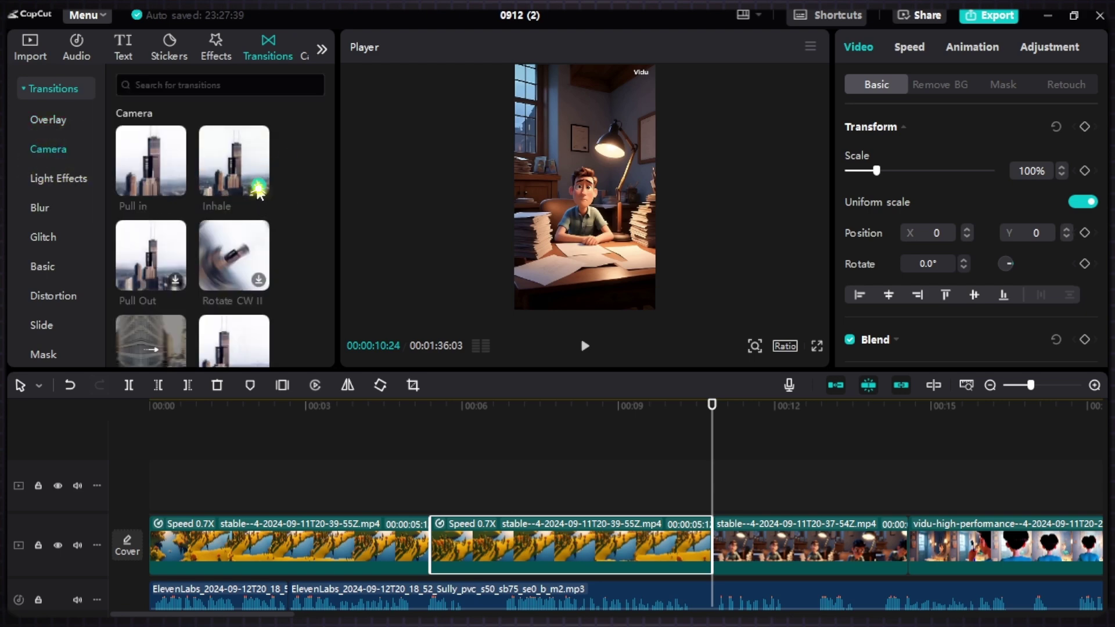
click(432, 340)
click(660, 371)
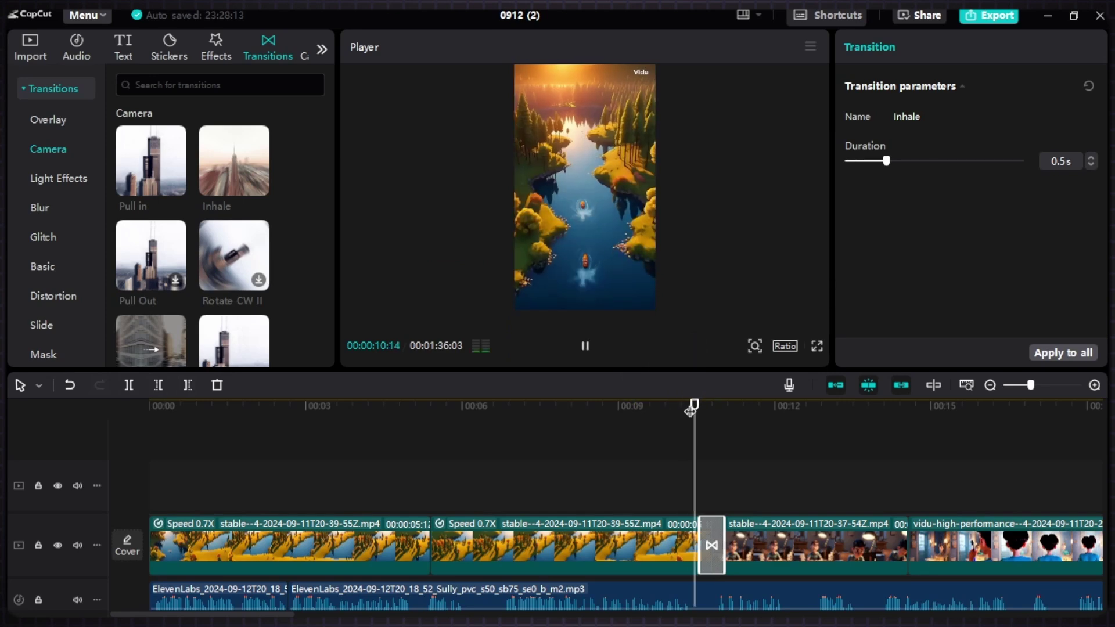
key(space)
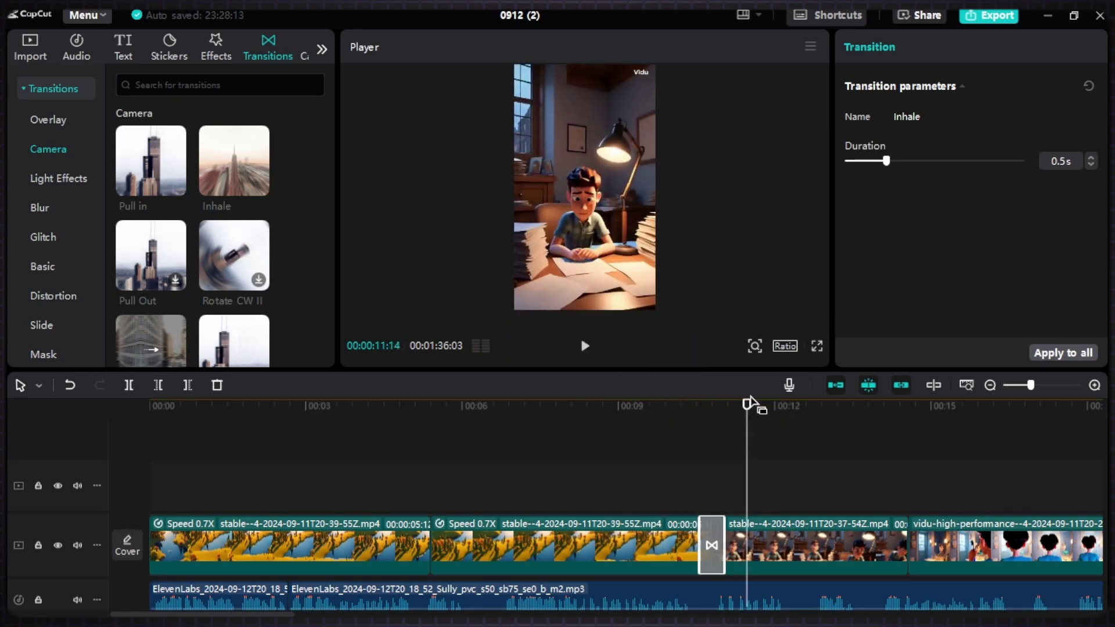
click(713, 405)
- Replace the transition before the desk scene with Curling Wave from the MG category, preview it and apply it to all clips
drag(102, 215, 103, 315)
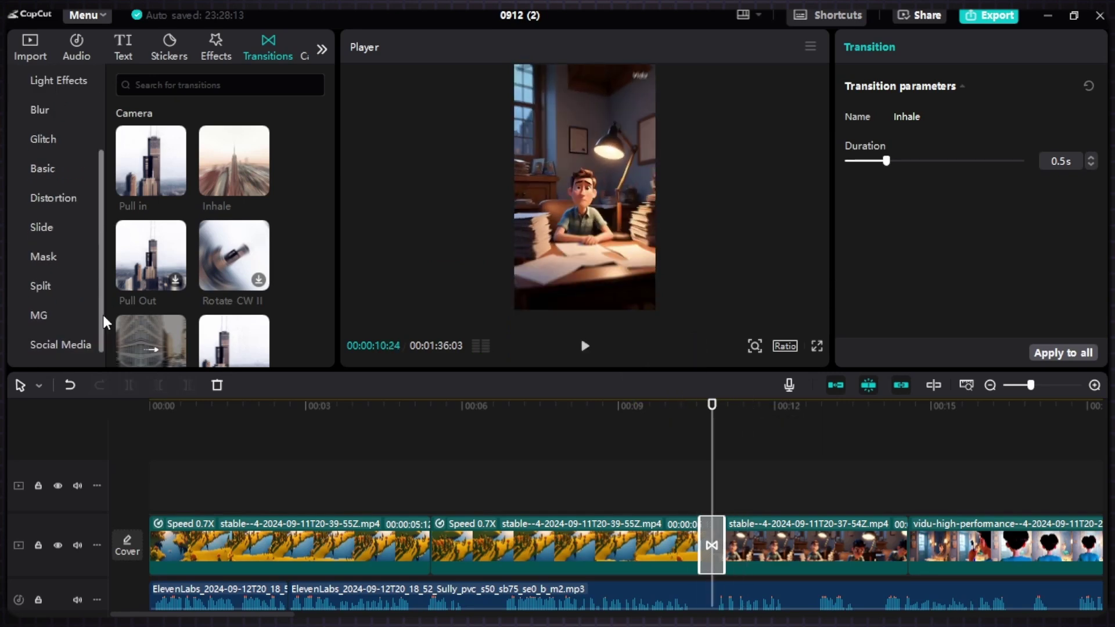
click(36, 313)
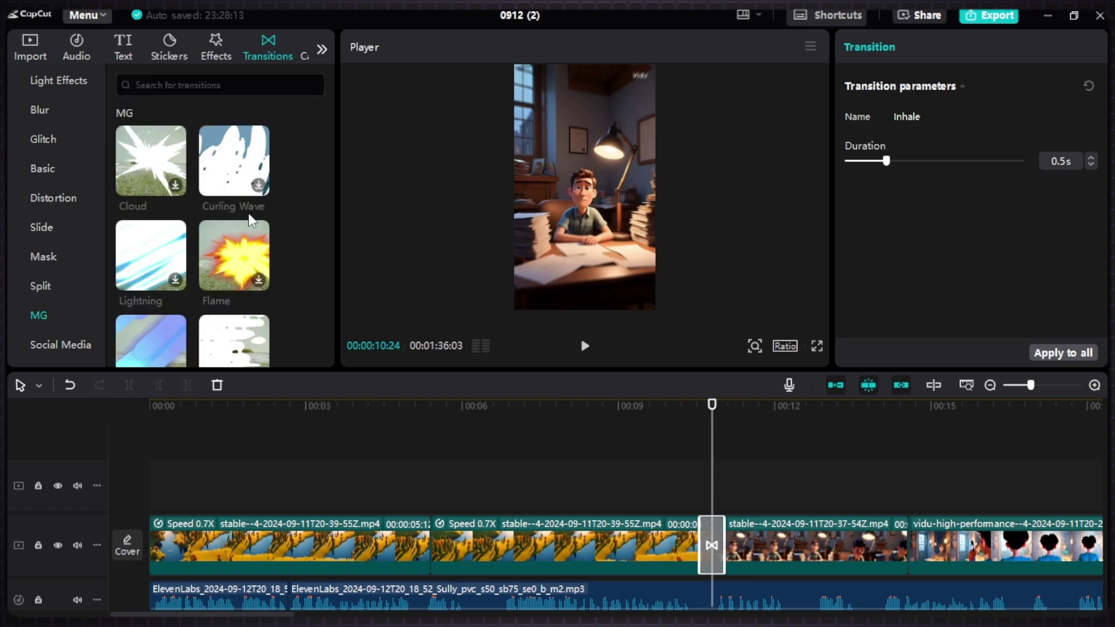
click(239, 162)
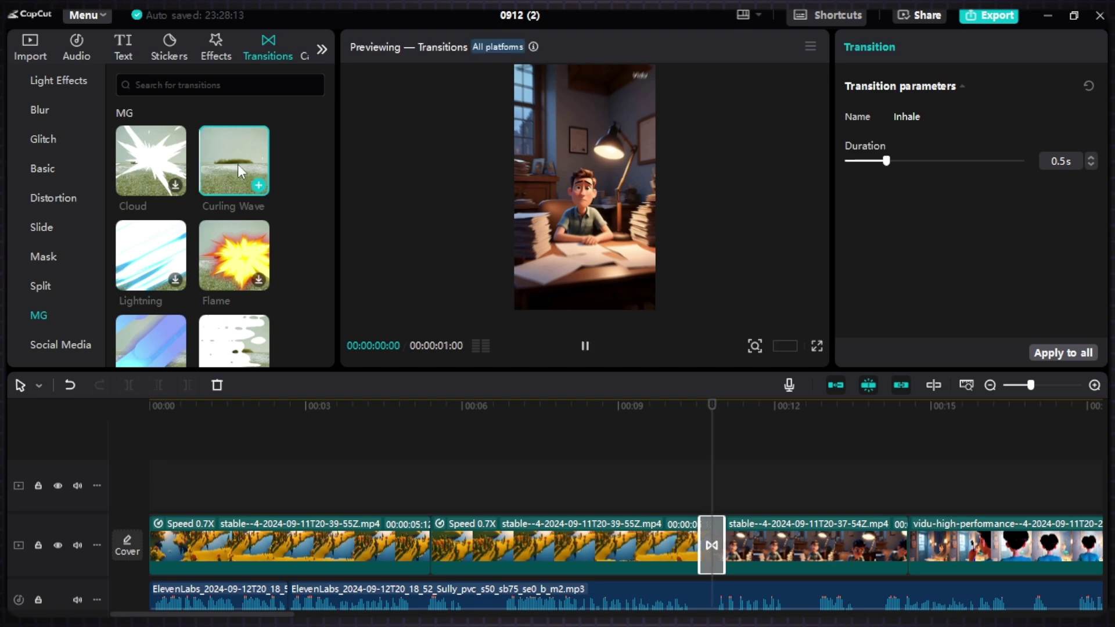
mouse_move(238, 164)
mouse_down()
mouse_move(506, 320)
mouse_move(706, 544)
mouse_up()
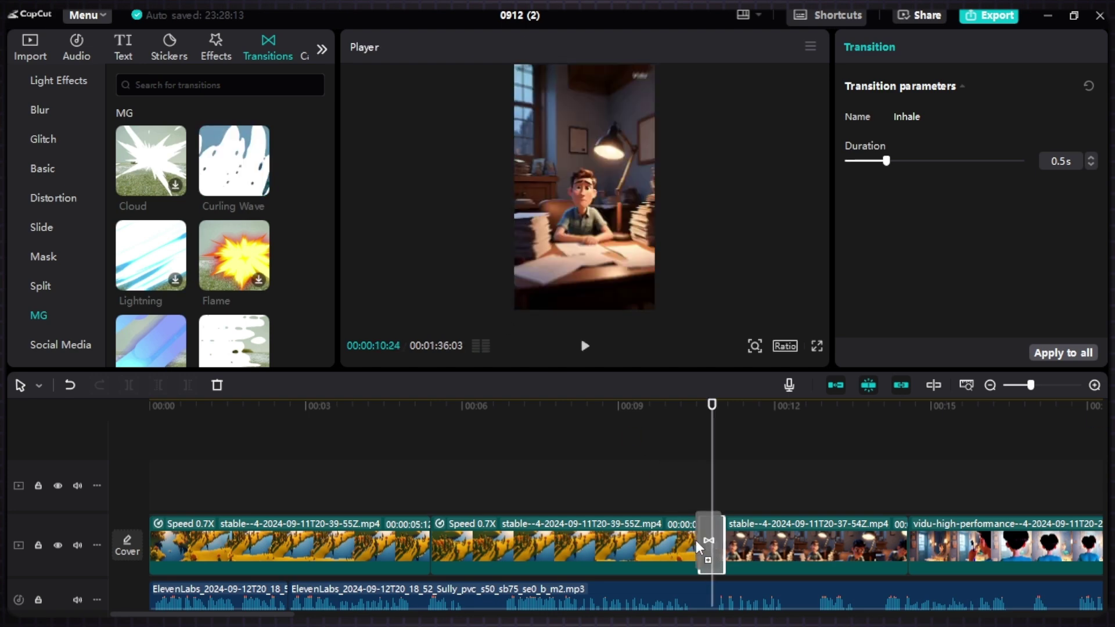
click(700, 409)
key(space)
click(713, 417)
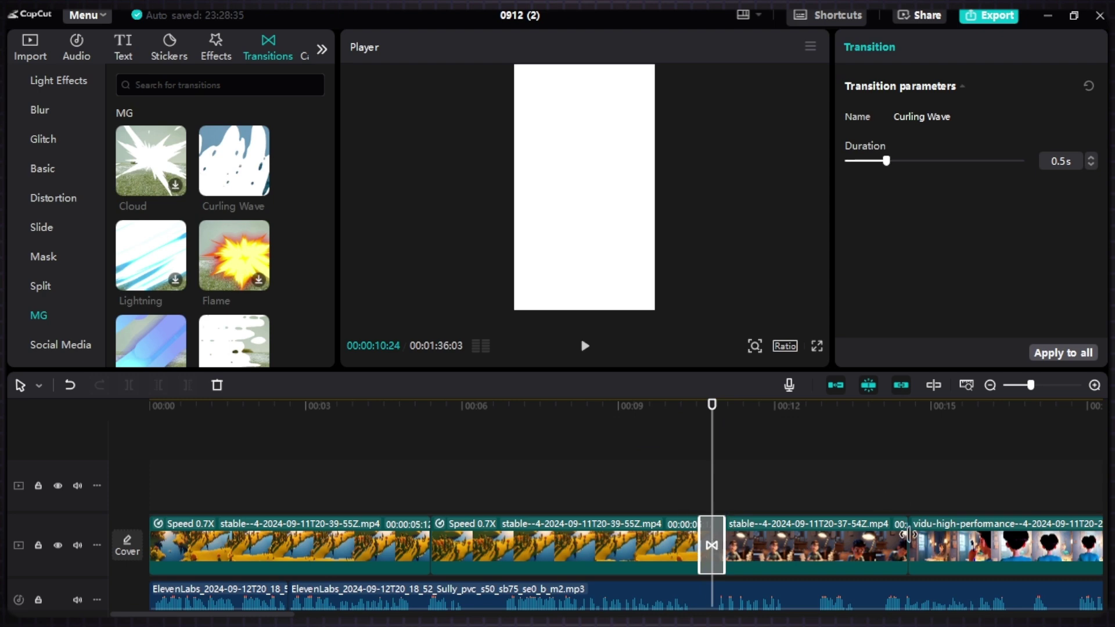
click(1058, 354)
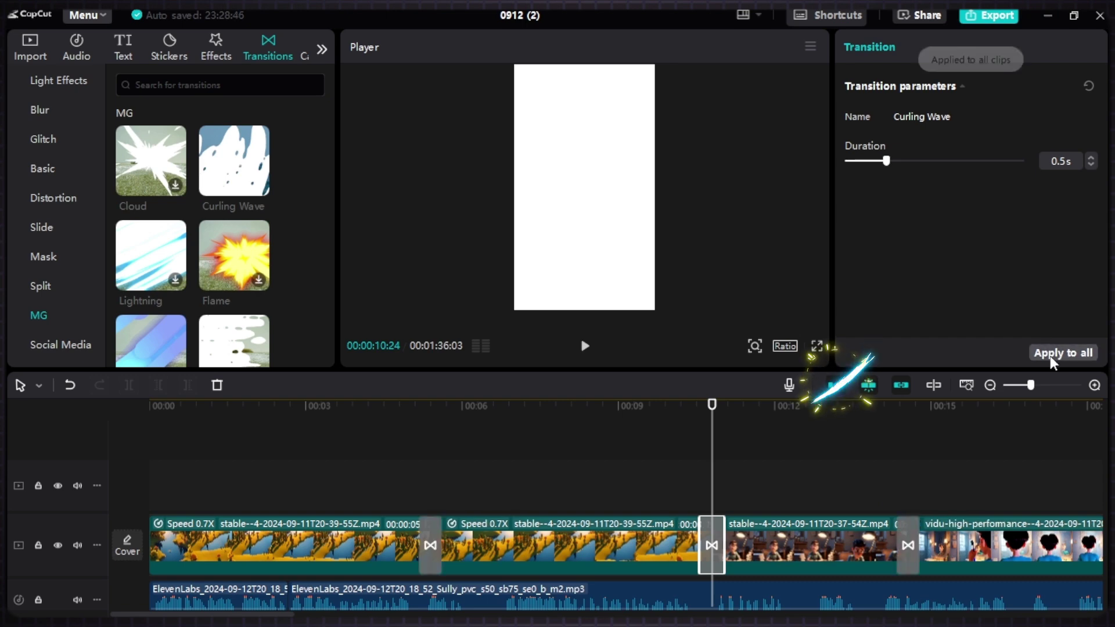
drag(713, 402, 710, 433)
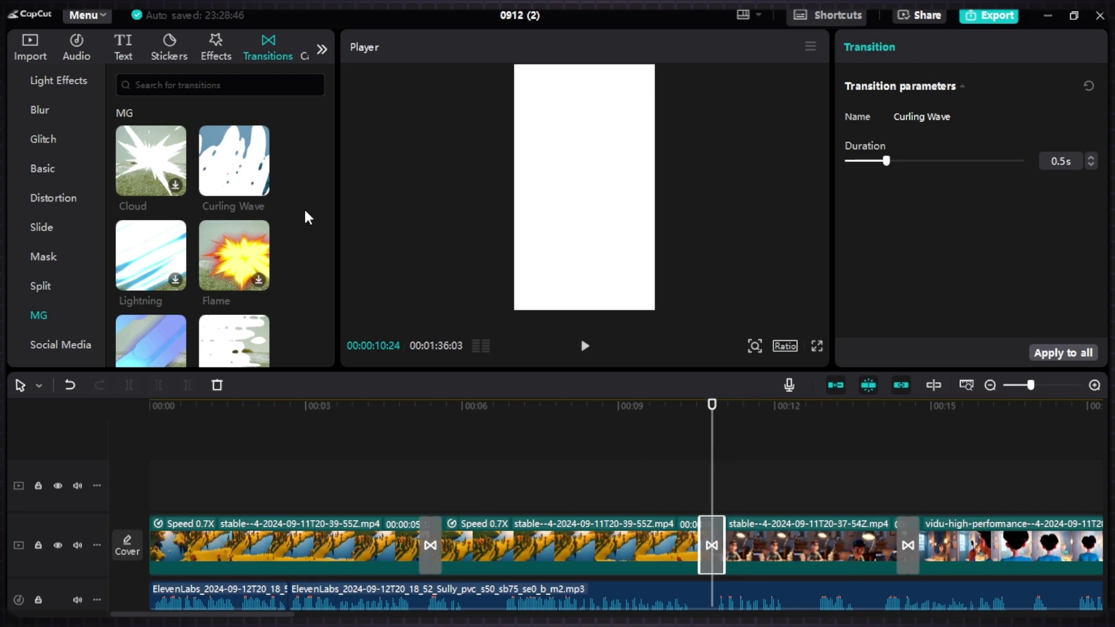
- Search the audio library for "whoosh" and add the swish_whoosh (large) sound at the transition into the desk scene, at 00:00:10:24
click(74, 49)
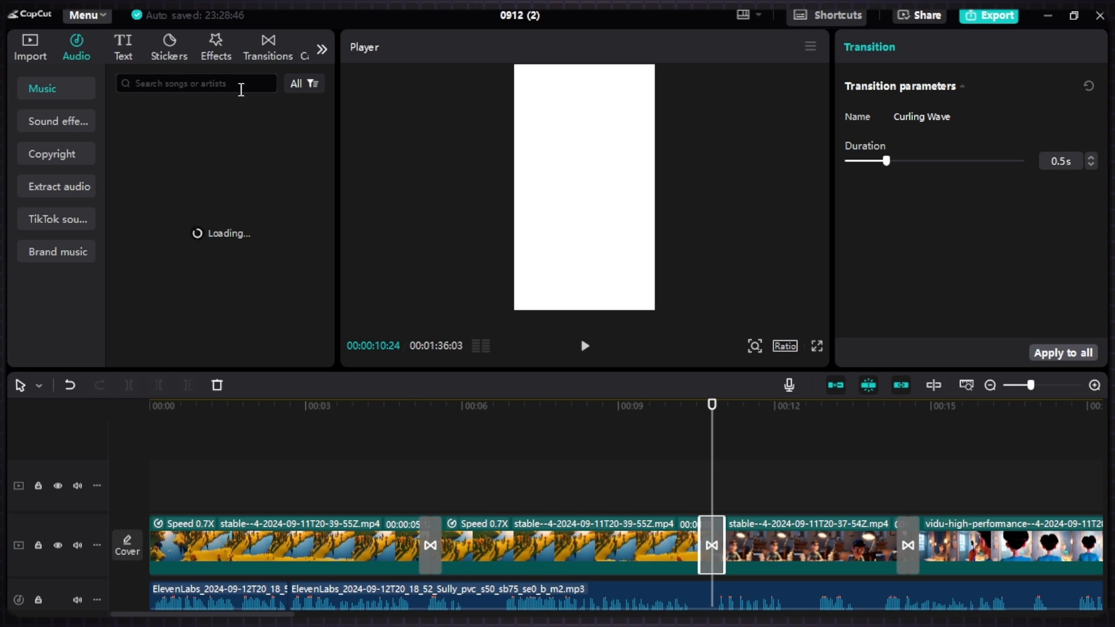
click(238, 87)
text(whoos)
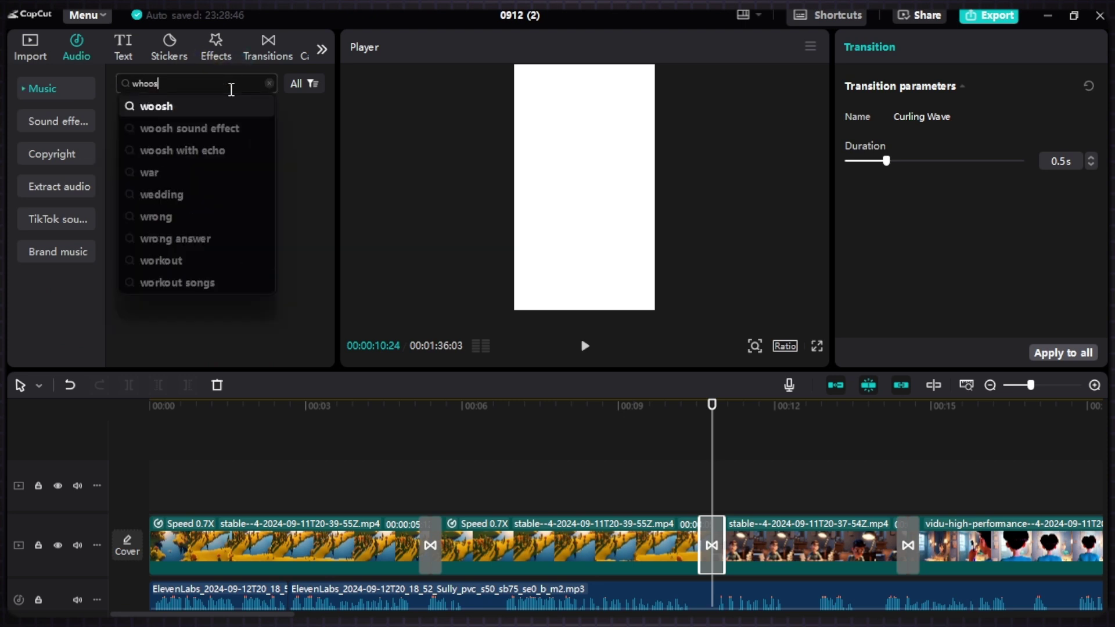
text(h)
key(Return)
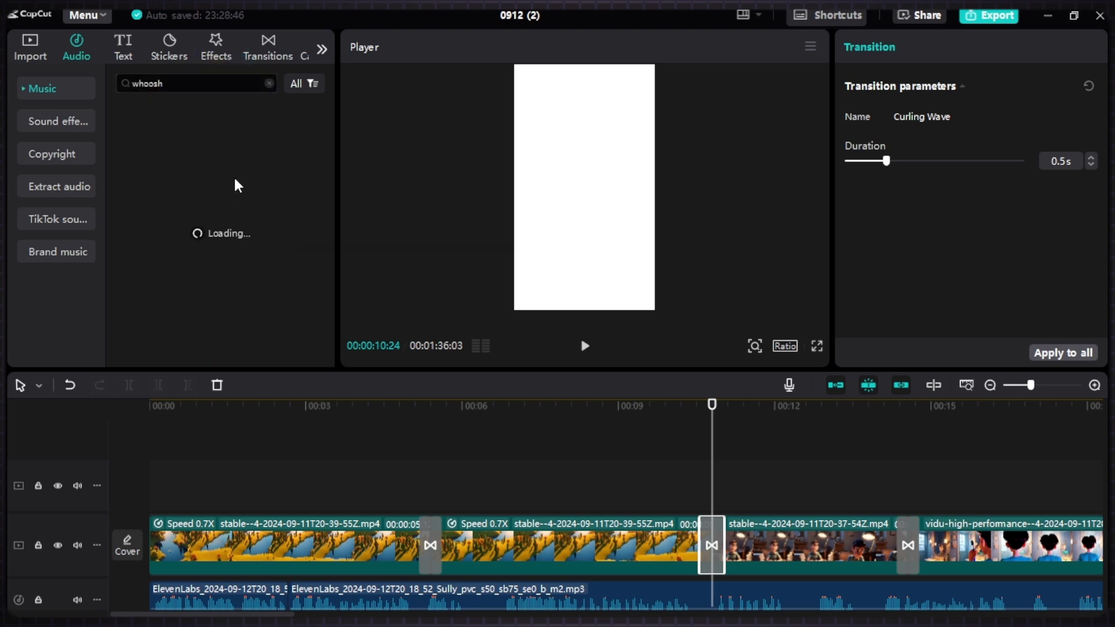
click(324, 126)
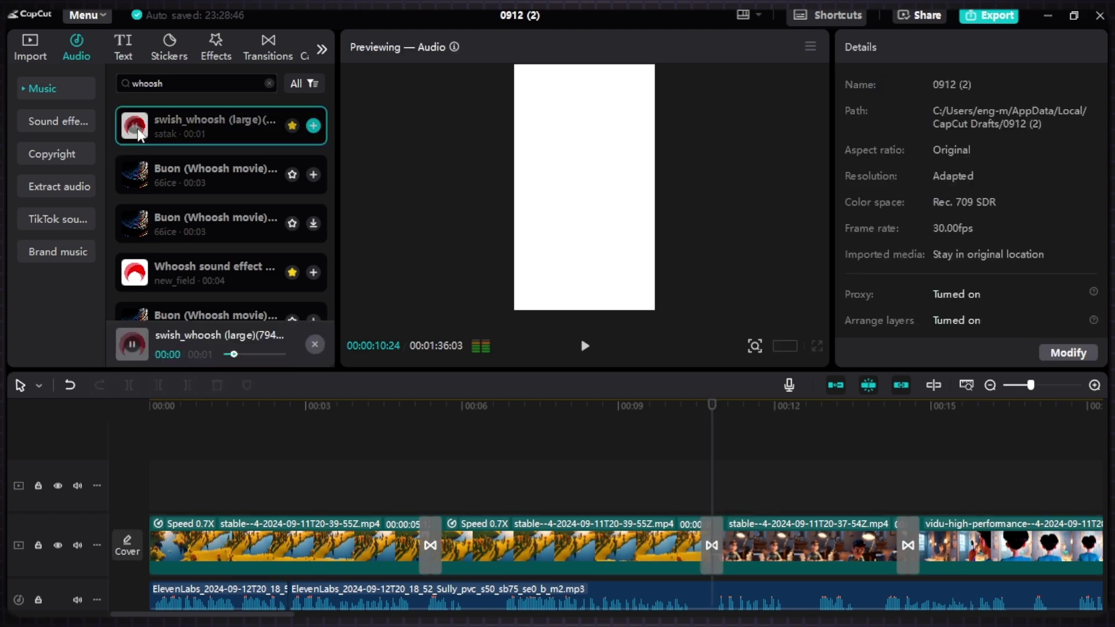
click(314, 126)
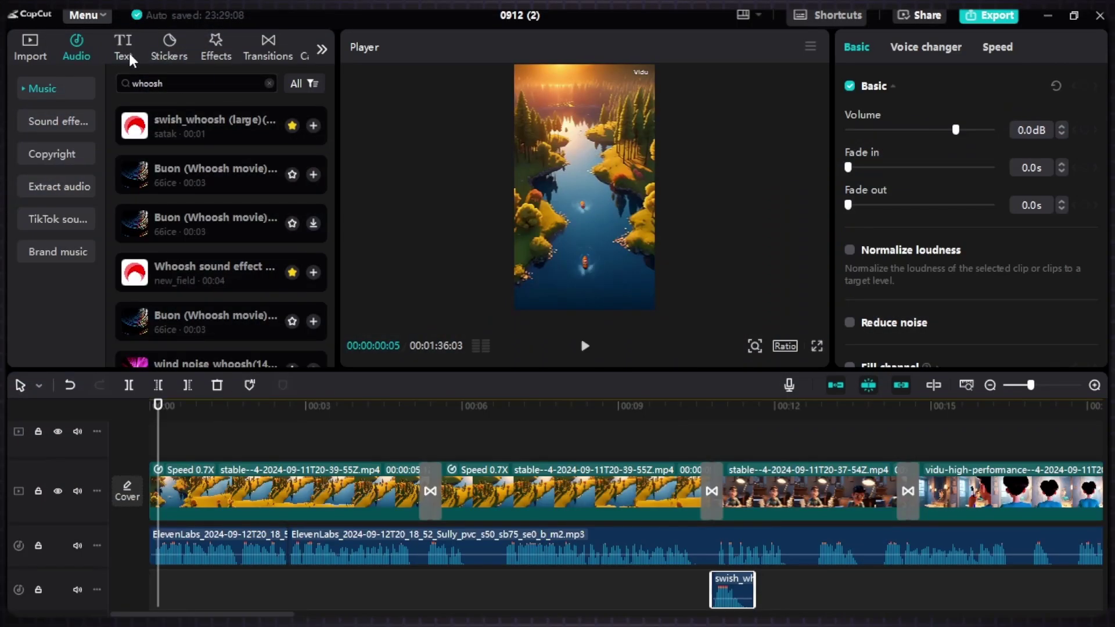
- Generate auto captions for the voice-over with Arabic as the spoken language
click(124, 47)
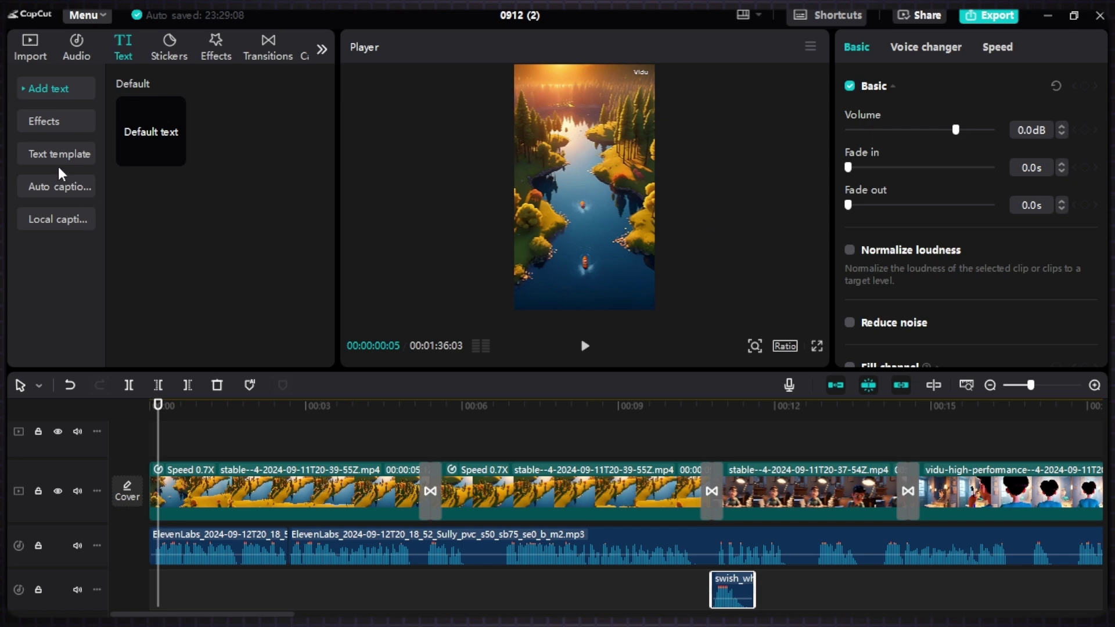
click(48, 185)
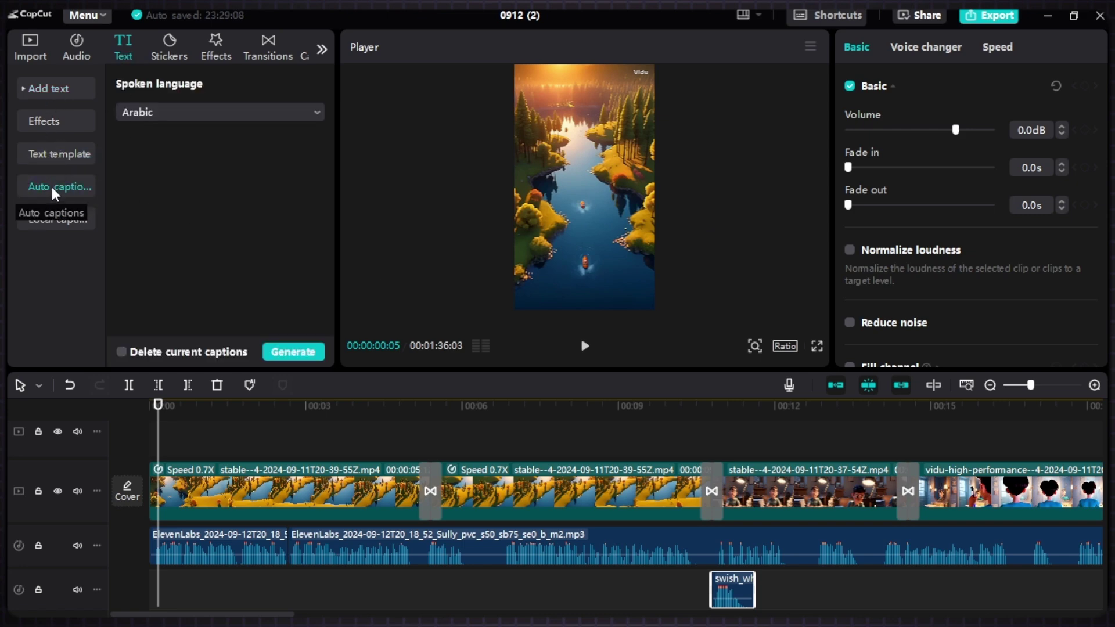
click(220, 112)
click(160, 165)
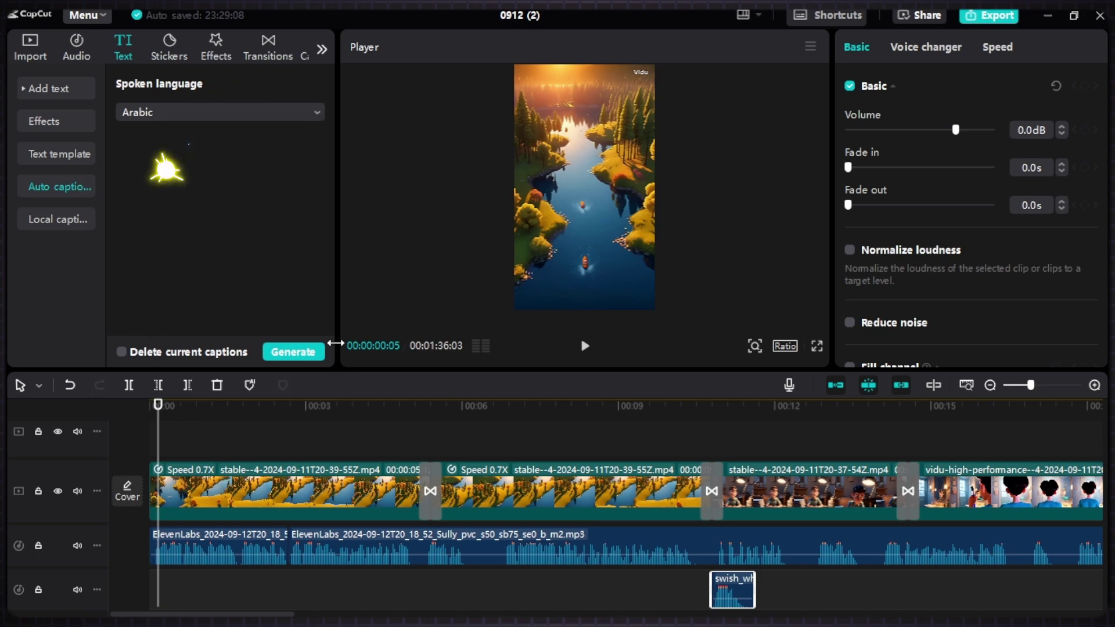
click(290, 351)
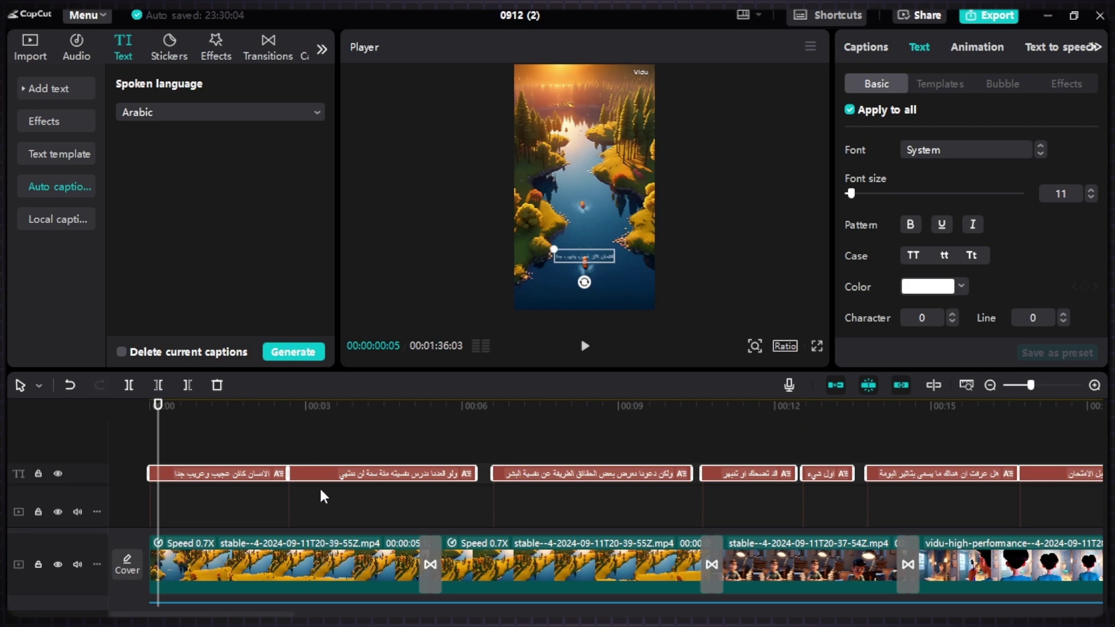
- Apply the bold white single-word caption template to all captions, starting from the first caption
click(206, 455)
click(240, 474)
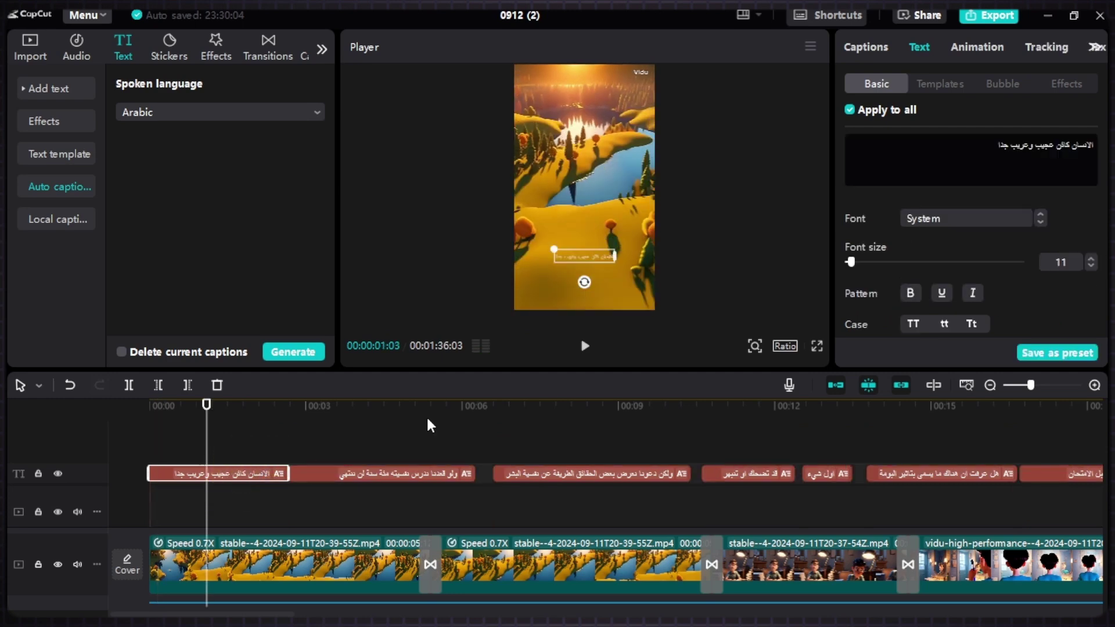
click(952, 83)
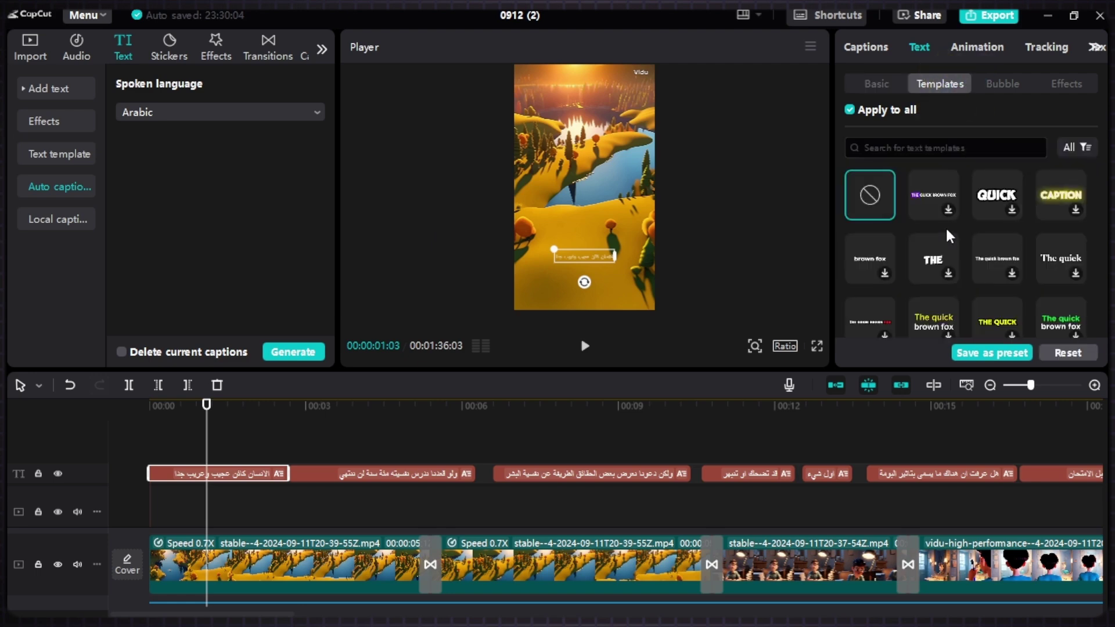
click(991, 191)
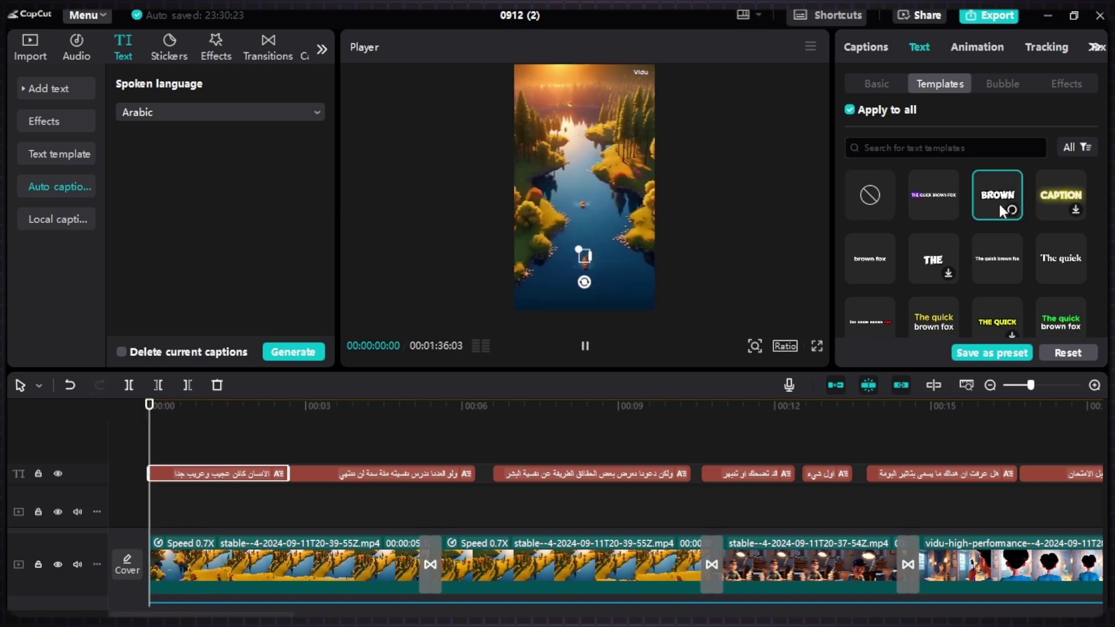
- Set the font of all captions to 29LT Bukra Bold
click(877, 83)
click(1039, 216)
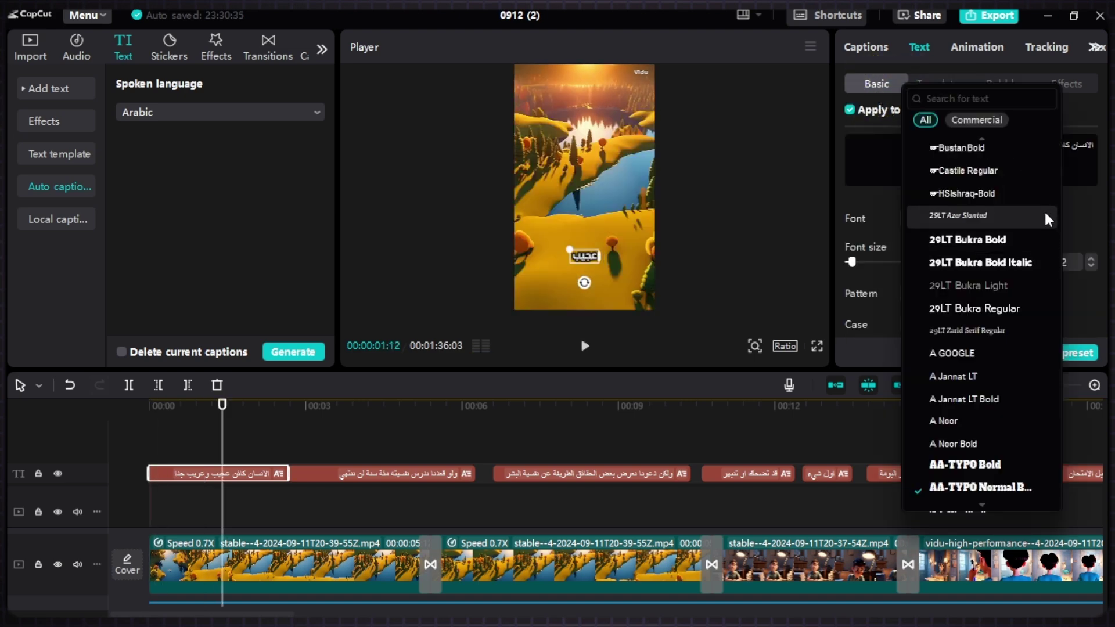
scroll(1028, 174, up, 2)
click(982, 311)
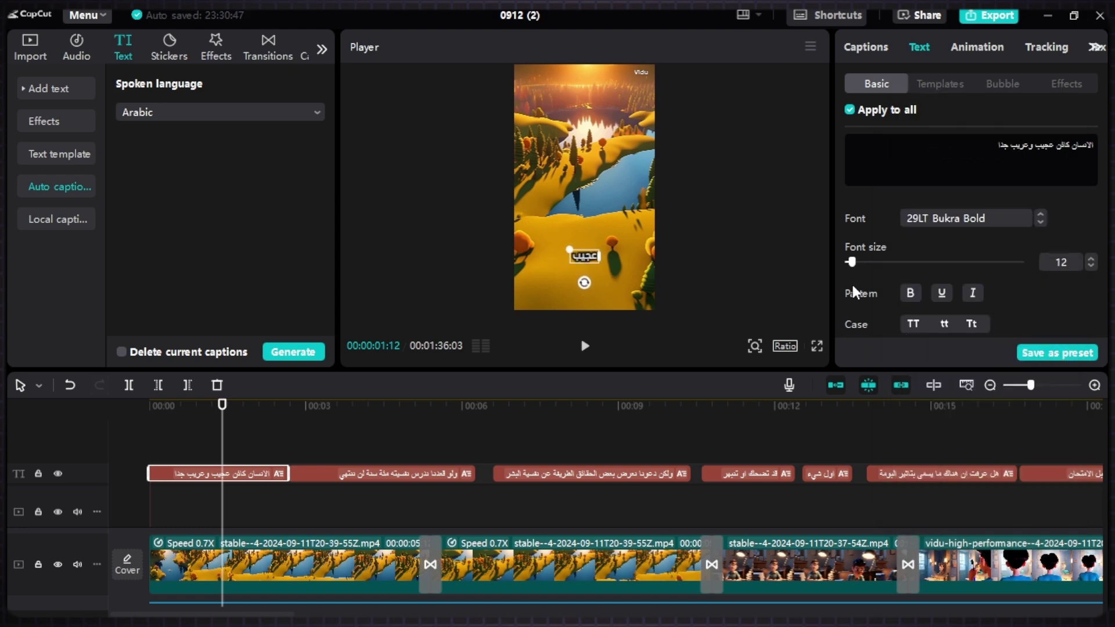
- Apply the white text effect with a black outline to all captions and set their font size to 18
click(1068, 84)
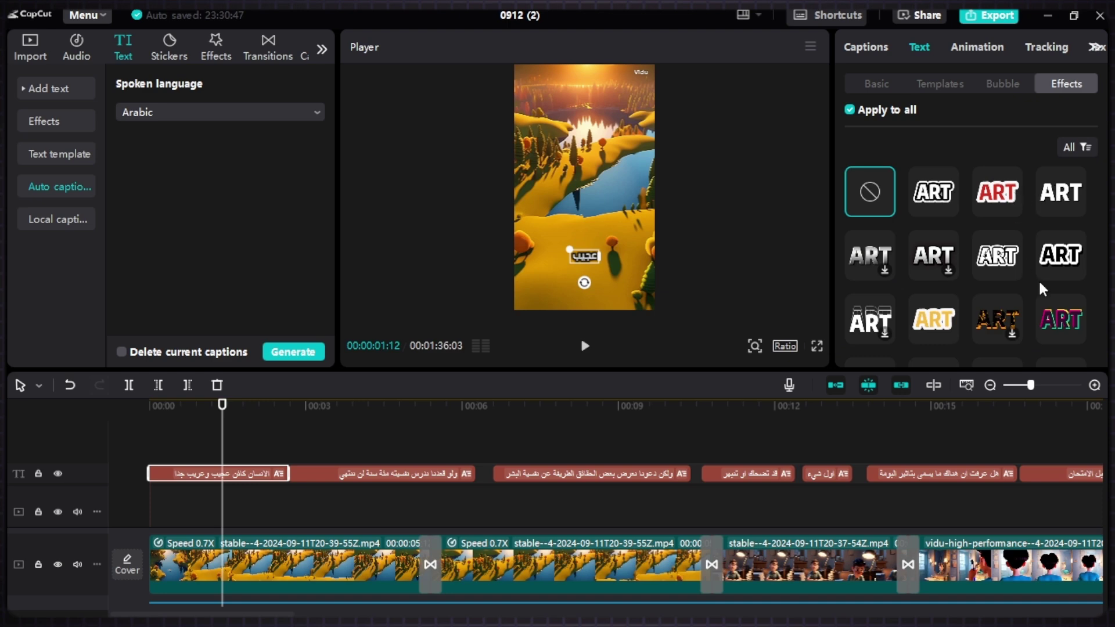
click(1061, 251)
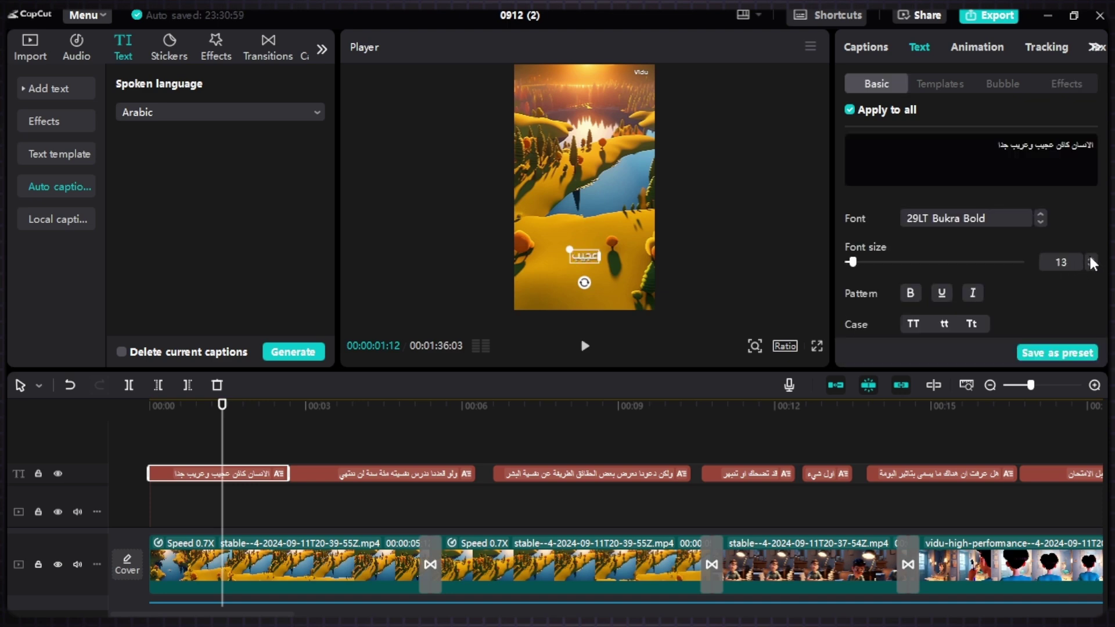
click(1092, 259)
click(1092, 259)
click(1092, 258)
click(1092, 258)
click(1092, 259)
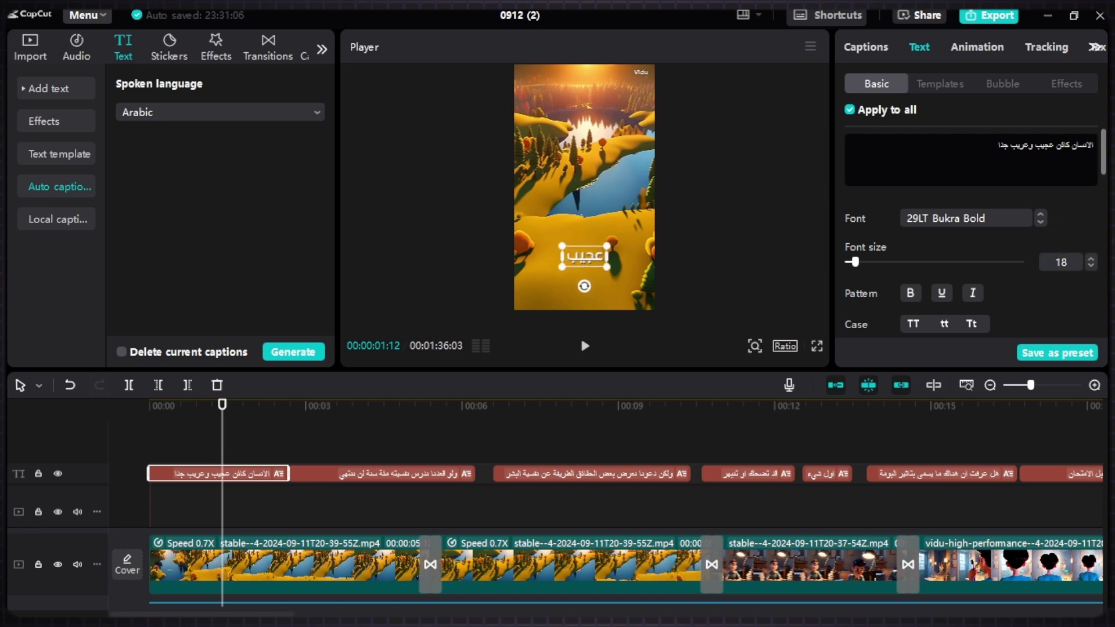
- Try a background behind the captions and play the video to preview them
drag(1104, 173, 1104, 313)
click(851, 235)
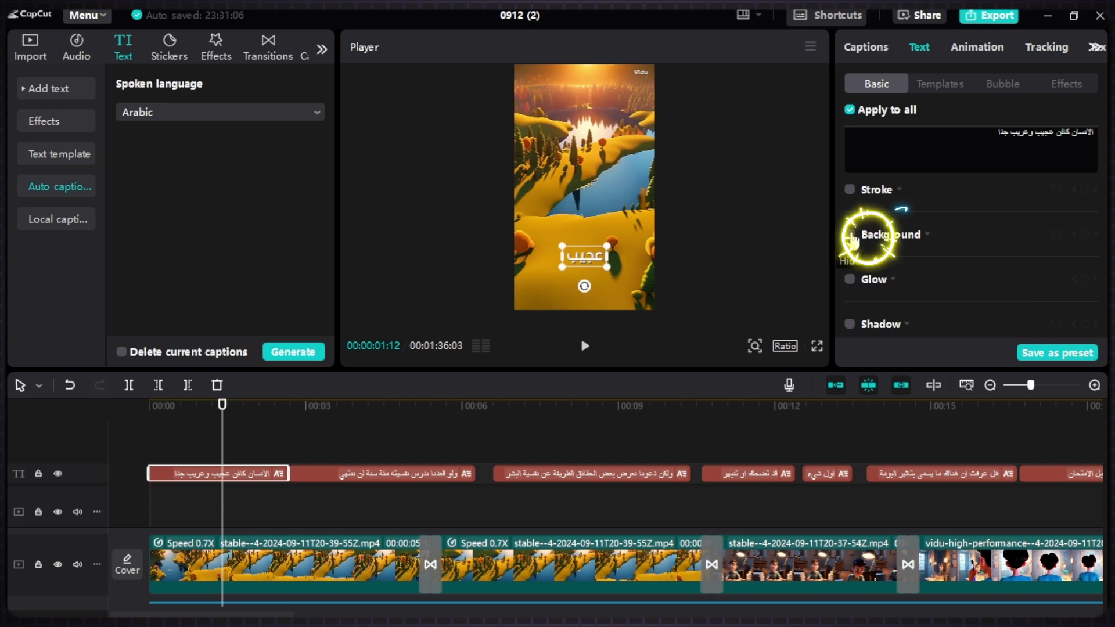
click(850, 234)
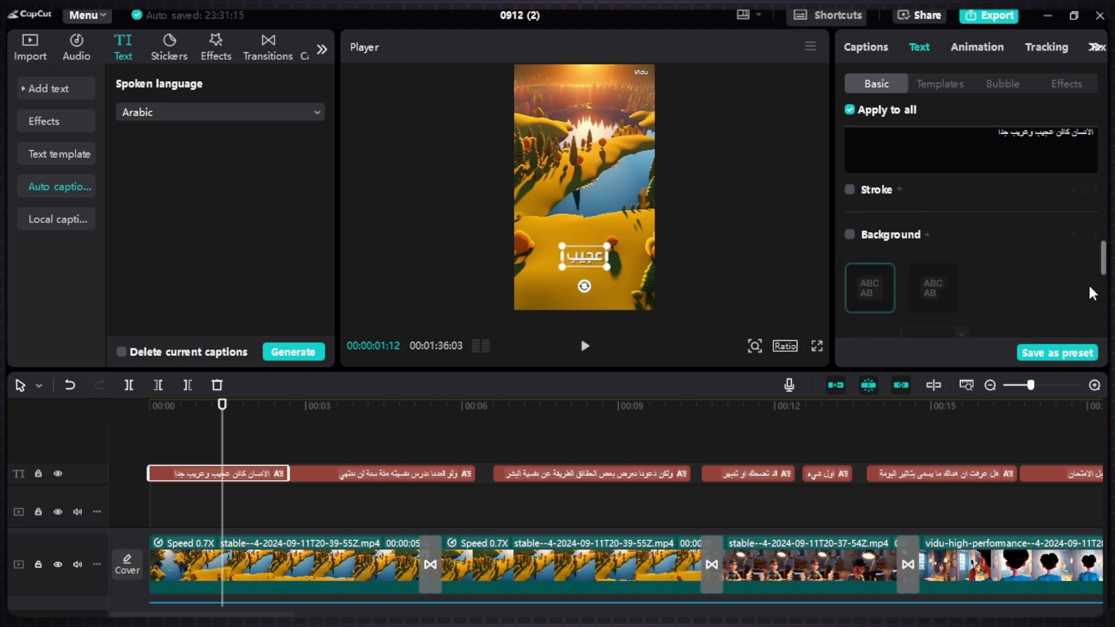
key(space)
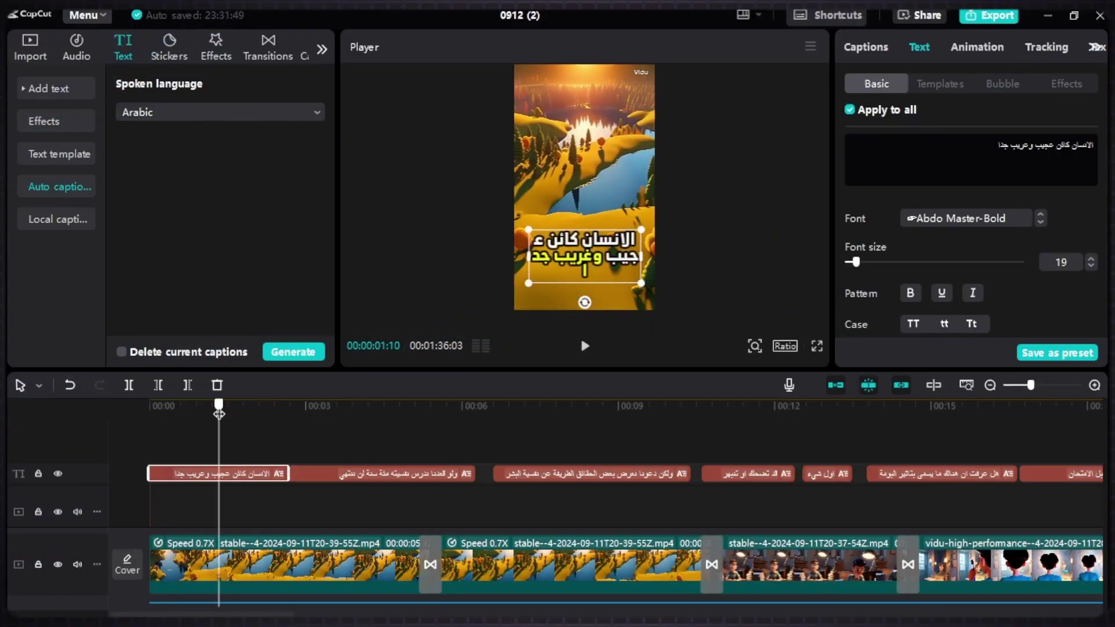
- Split the third caption in the caption list after "ولكن دعونا نعرض" into two shorter captions
drag(220, 409, 184, 432)
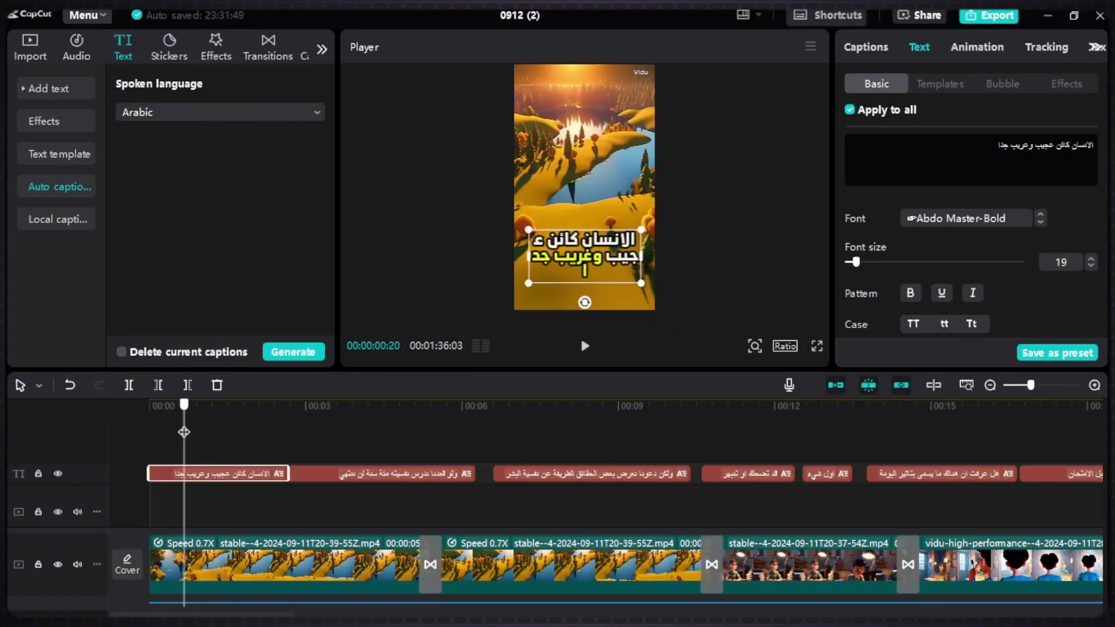
click(943, 85)
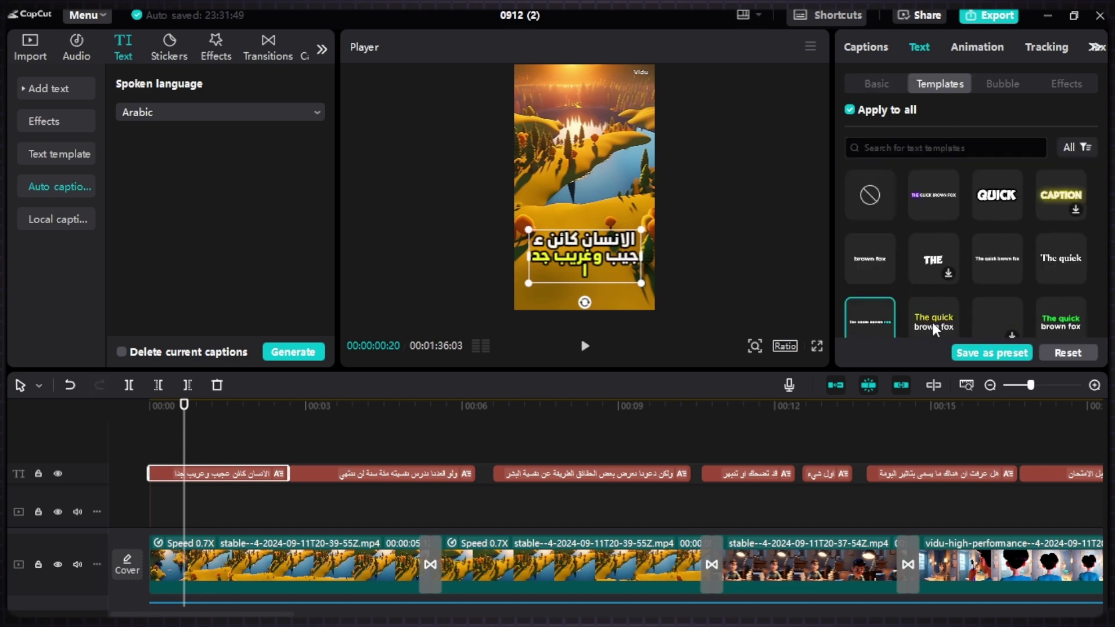
click(877, 86)
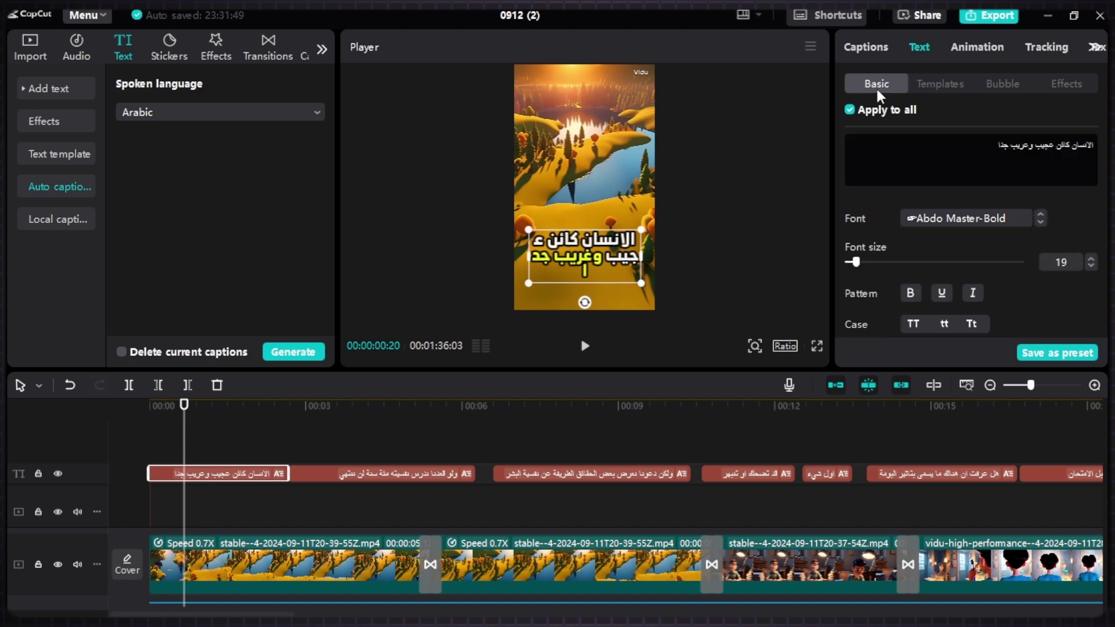
click(865, 46)
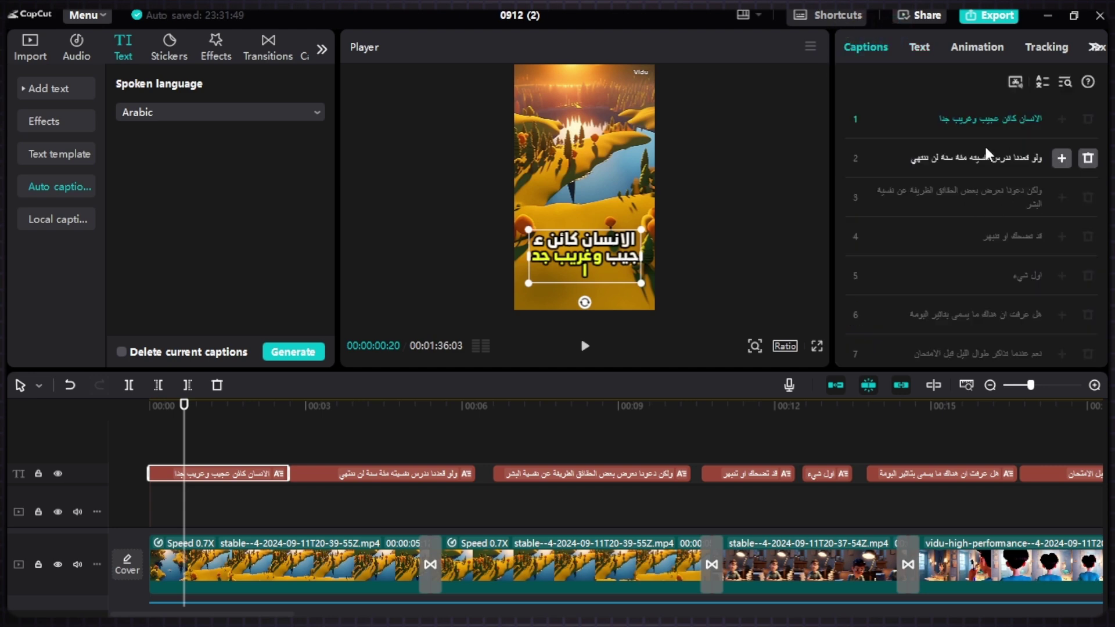
double_click(981, 193)
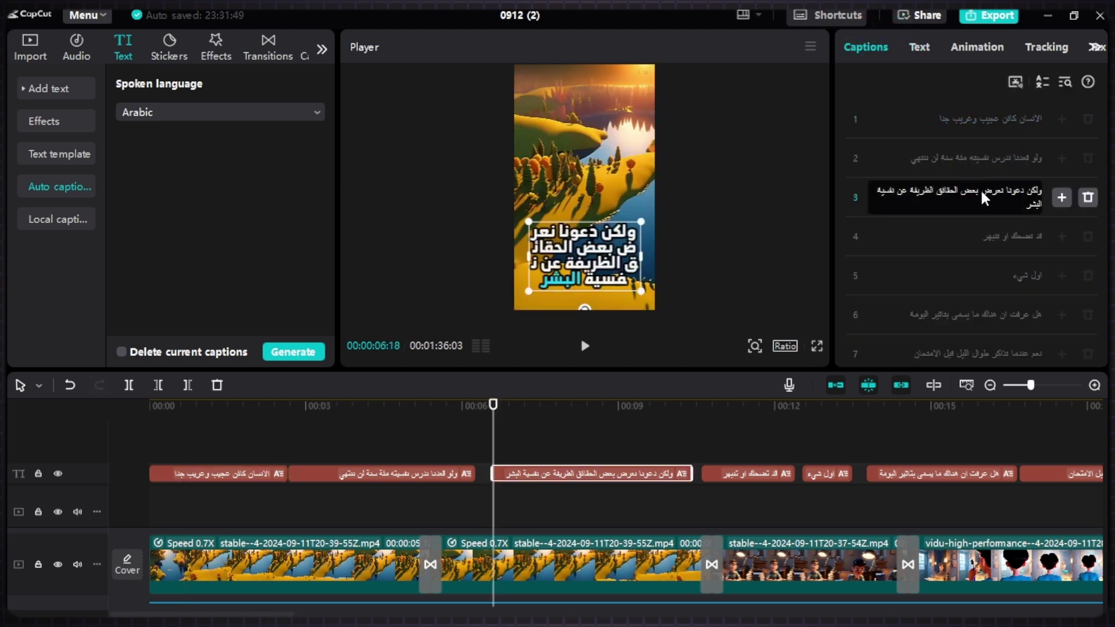
key(Return)
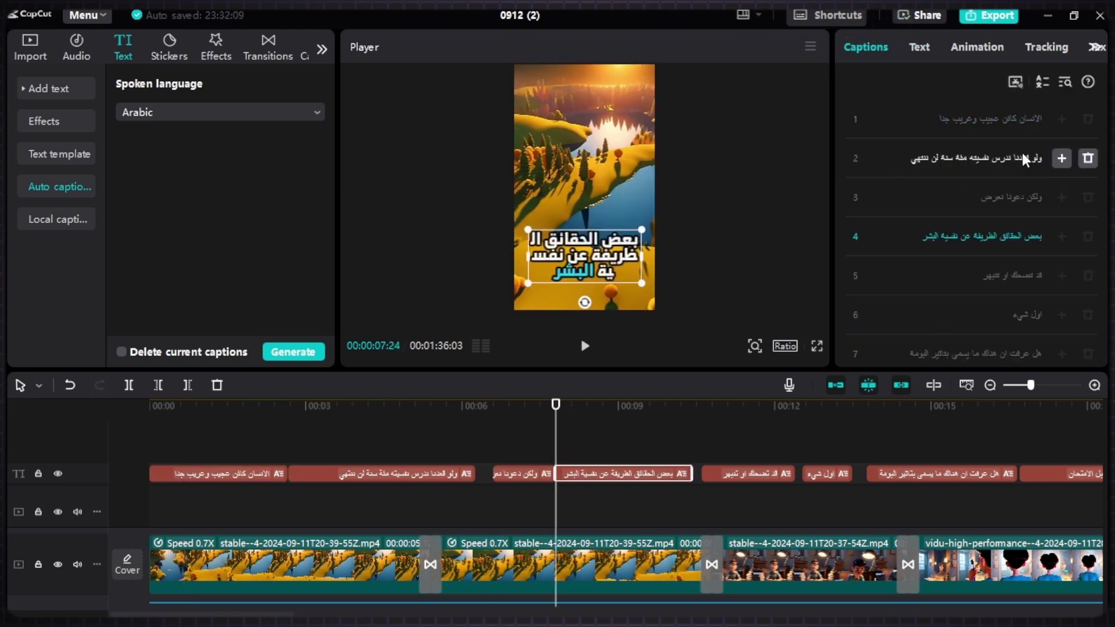
- Reduce the font size of all captions to 12
click(919, 48)
click(1092, 266)
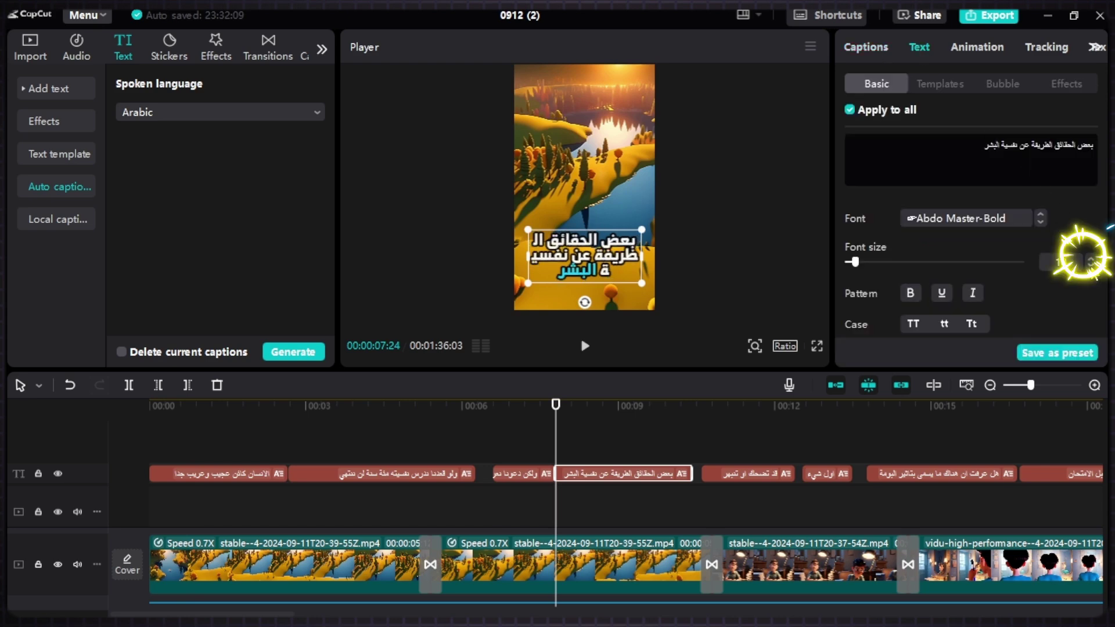
click(1092, 266)
click(1092, 266)
click(1091, 266)
click(1091, 266)
click(1092, 266)
click(1091, 266)
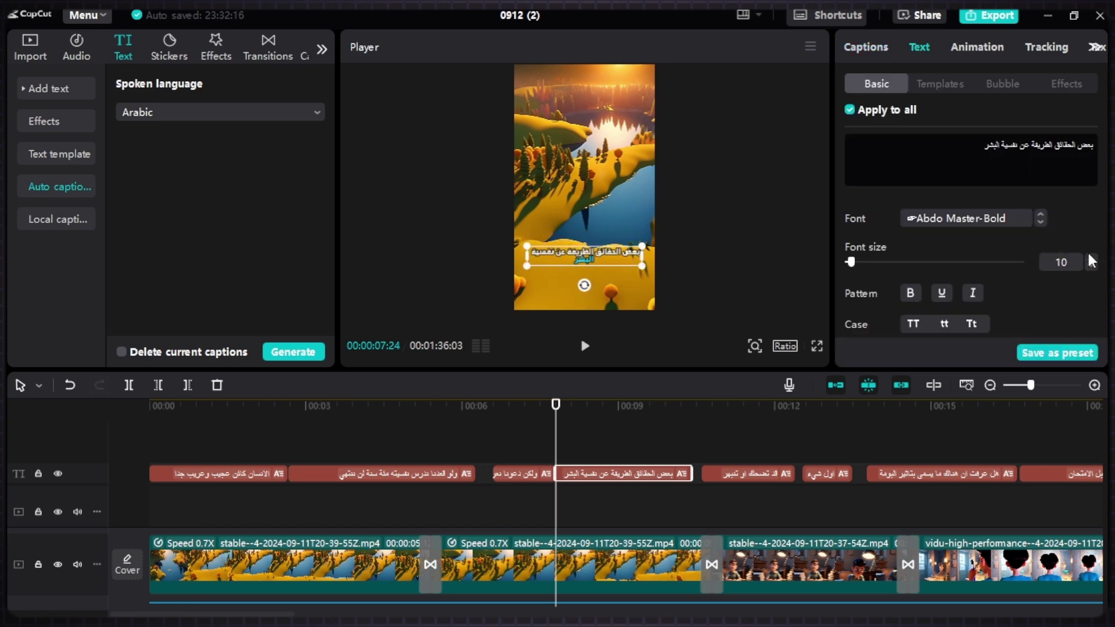
click(1091, 267)
click(1091, 259)
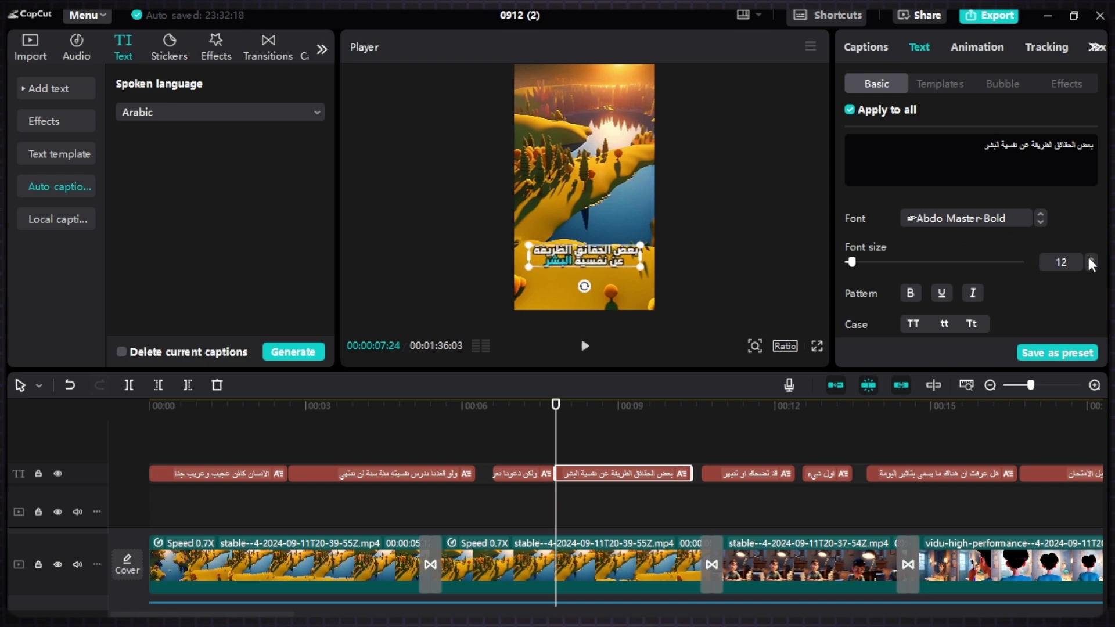
- Split the second caption into three captions: "ولو قعدنا ندرس", "نفسيته مئة سنة" and "لن ننتهي"
click(874, 45)
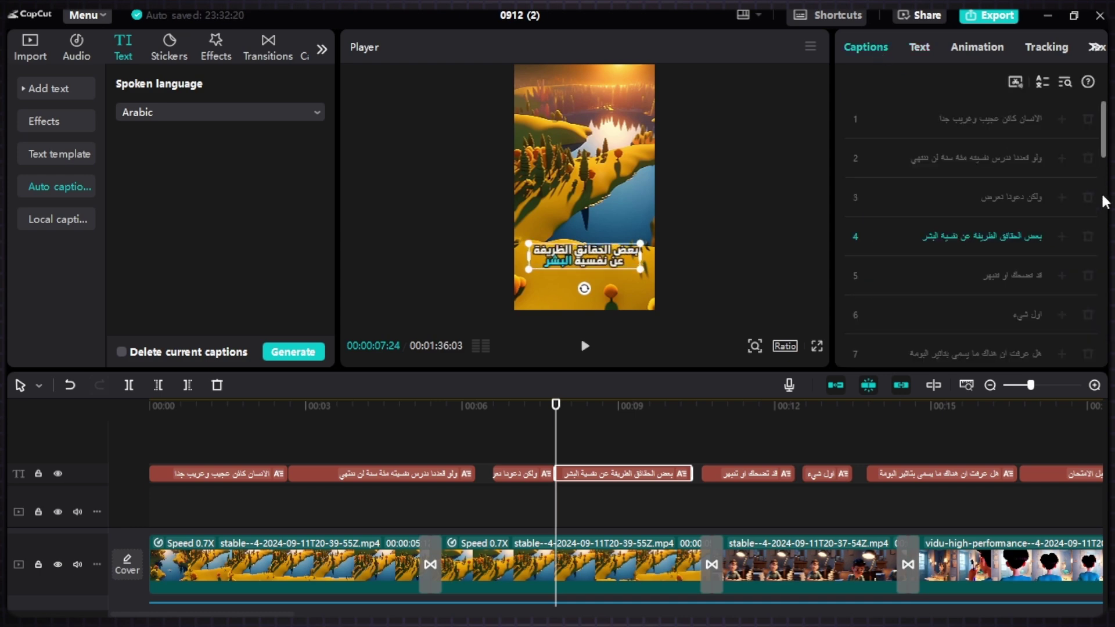
click(992, 162)
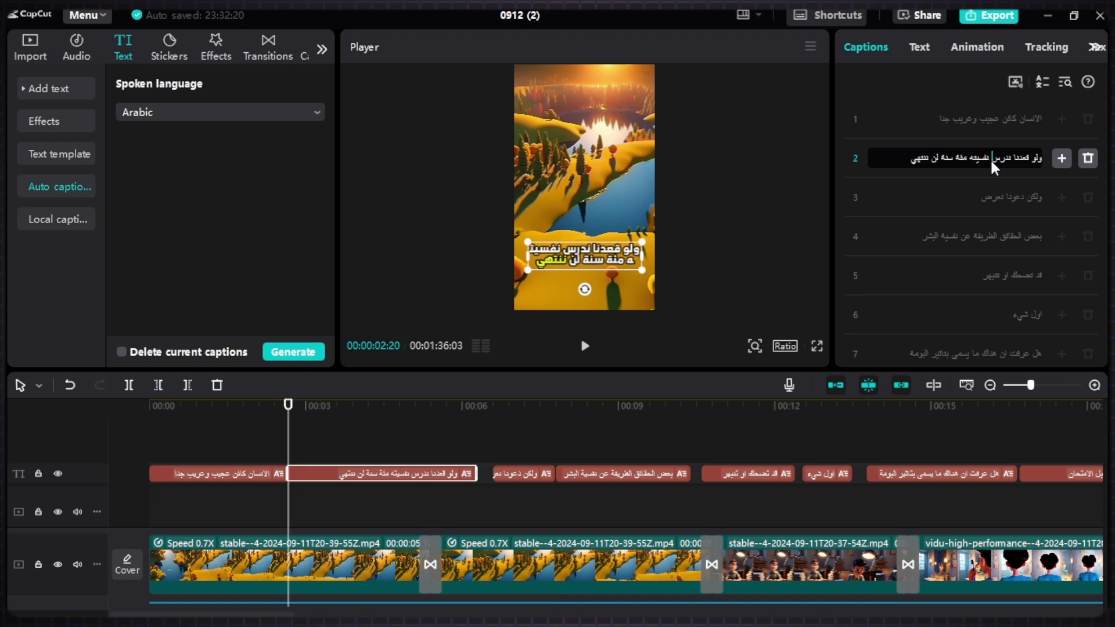
key(Return)
click(989, 197)
key(Return)
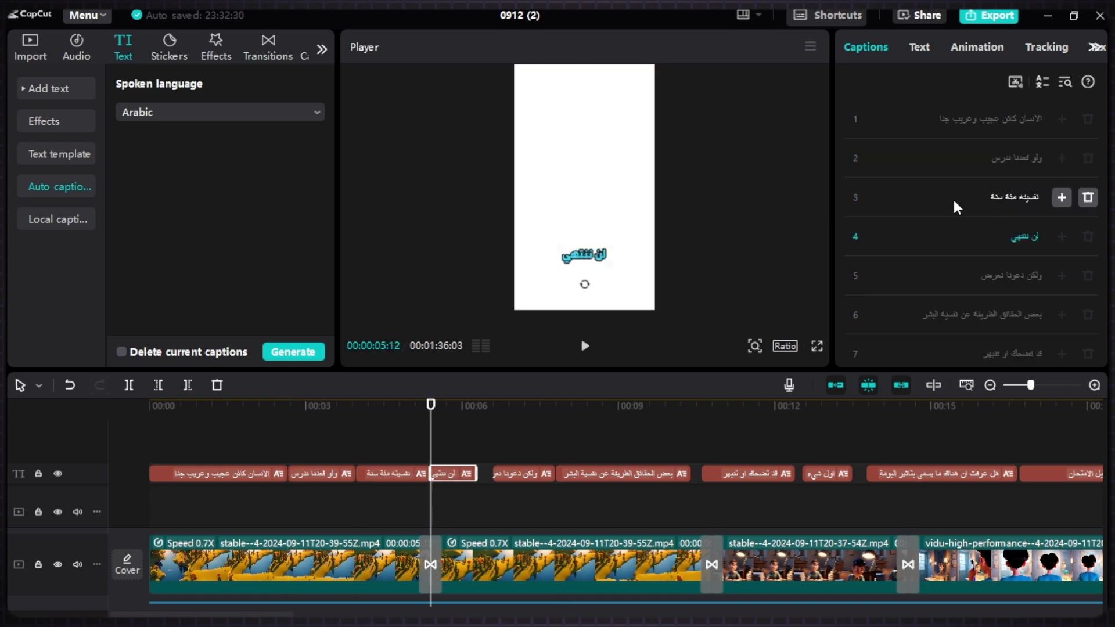
- Split the first caption into "الانسان كائن عجيب" and "وغريب جدا", and reopen the caption text settings
drag(430, 404, 136, 413)
key(ctrl+b)
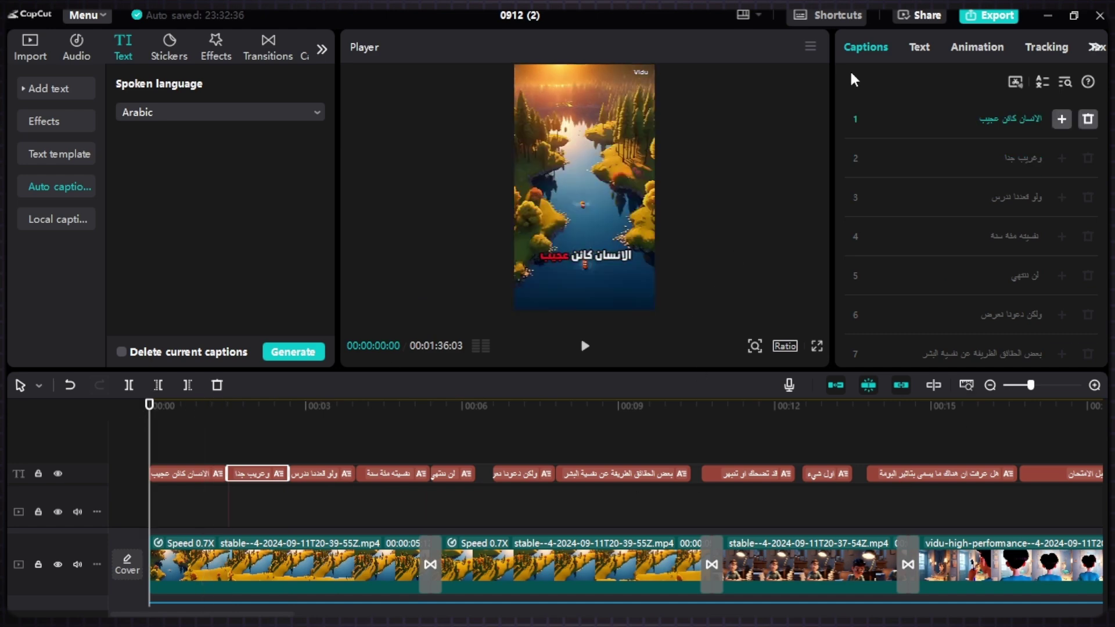
click(923, 46)
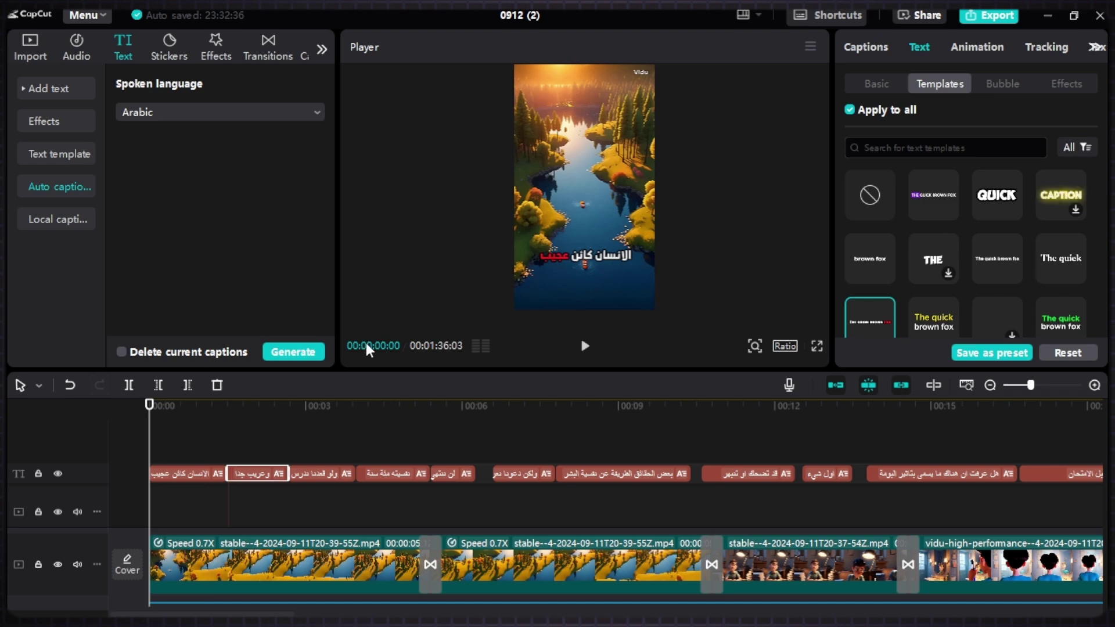
- Set up the video export with the name dsadasdsa and a resolution of 1080P
click(973, 18)
text(dsadasdsa)
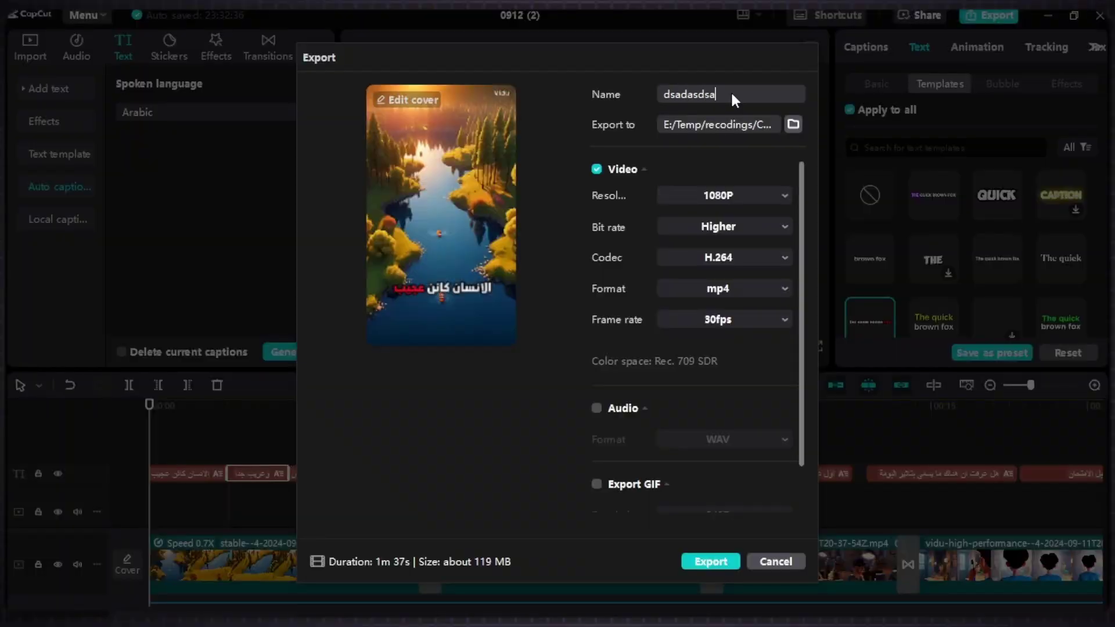
click(727, 226)
click(730, 198)
click(738, 194)
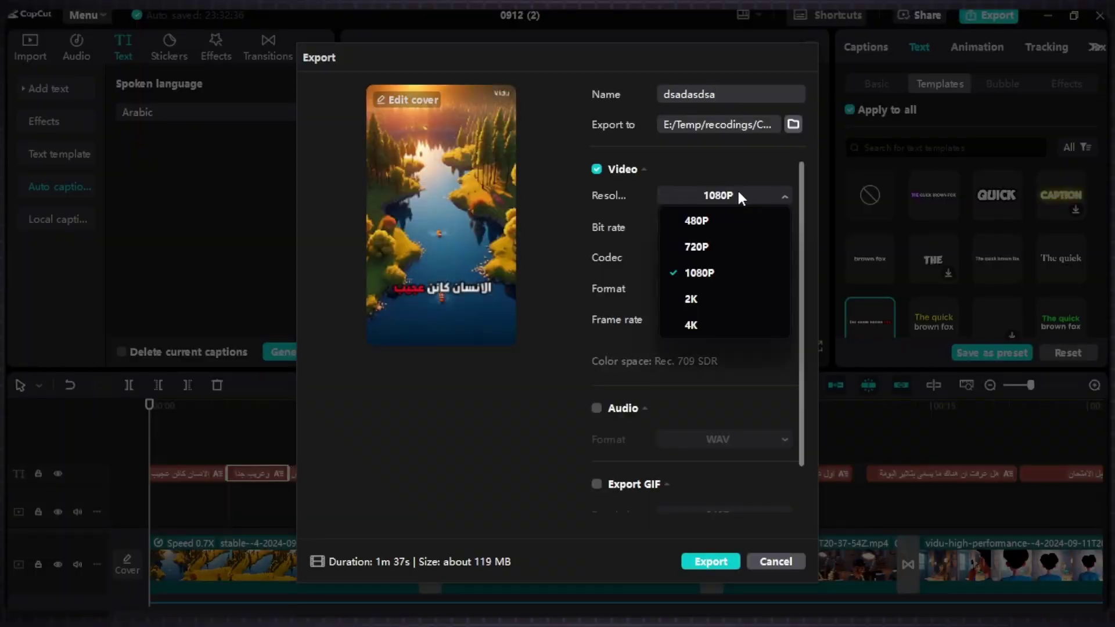
click(688, 274)
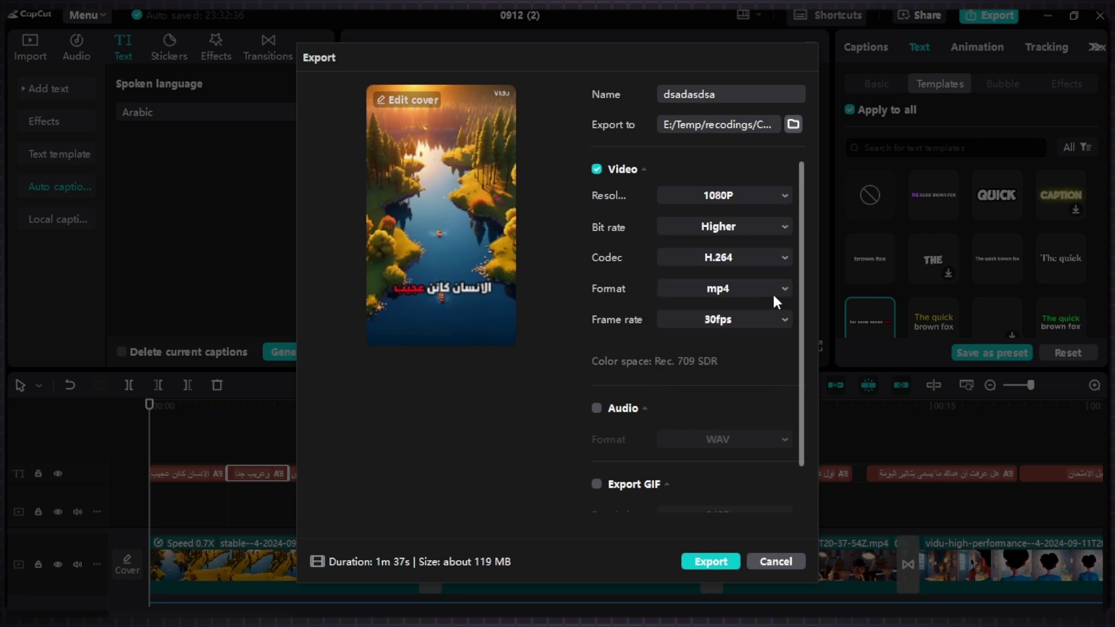
- Review the remaining export options and export the video as a 30fps H.264 mp4 without separate audio or GIF
scroll(768, 287, down, 2)
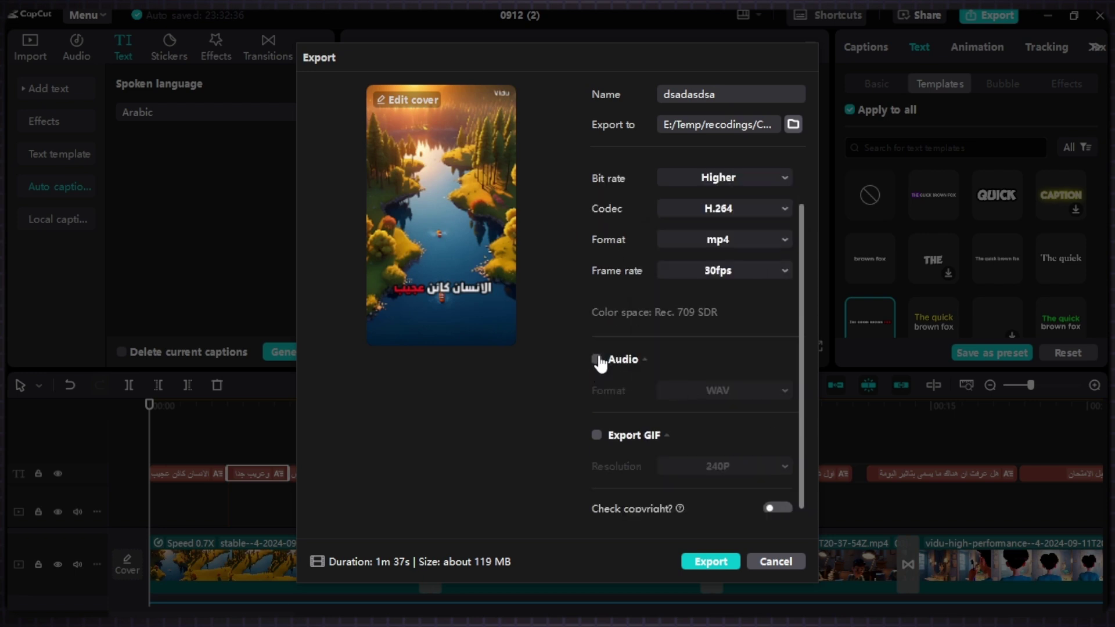
scroll(800, 394, down, 1)
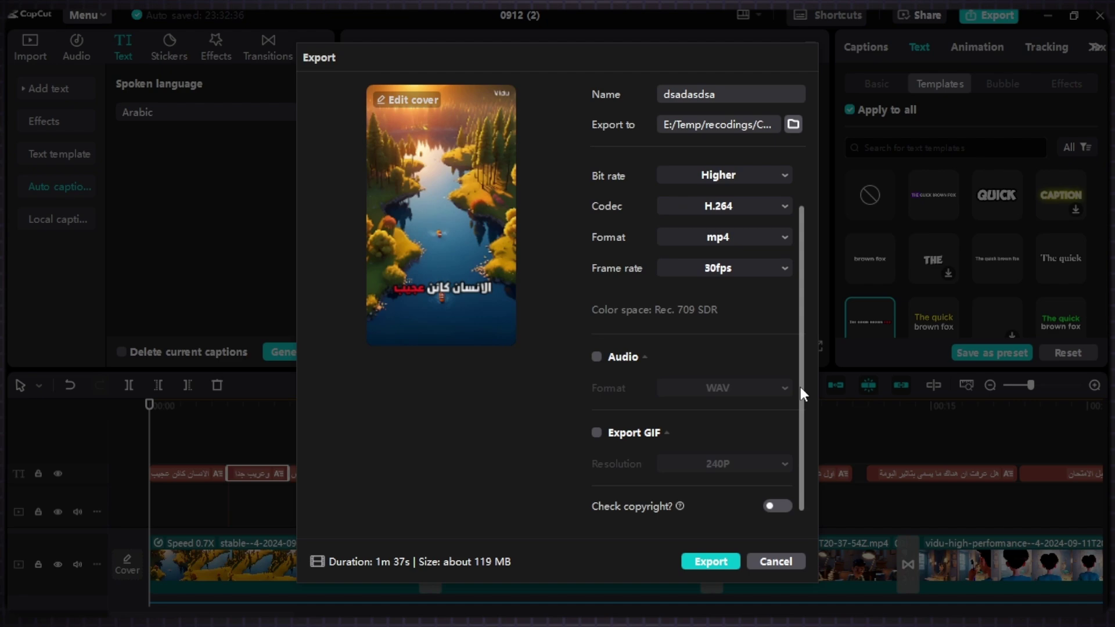
click(711, 561)
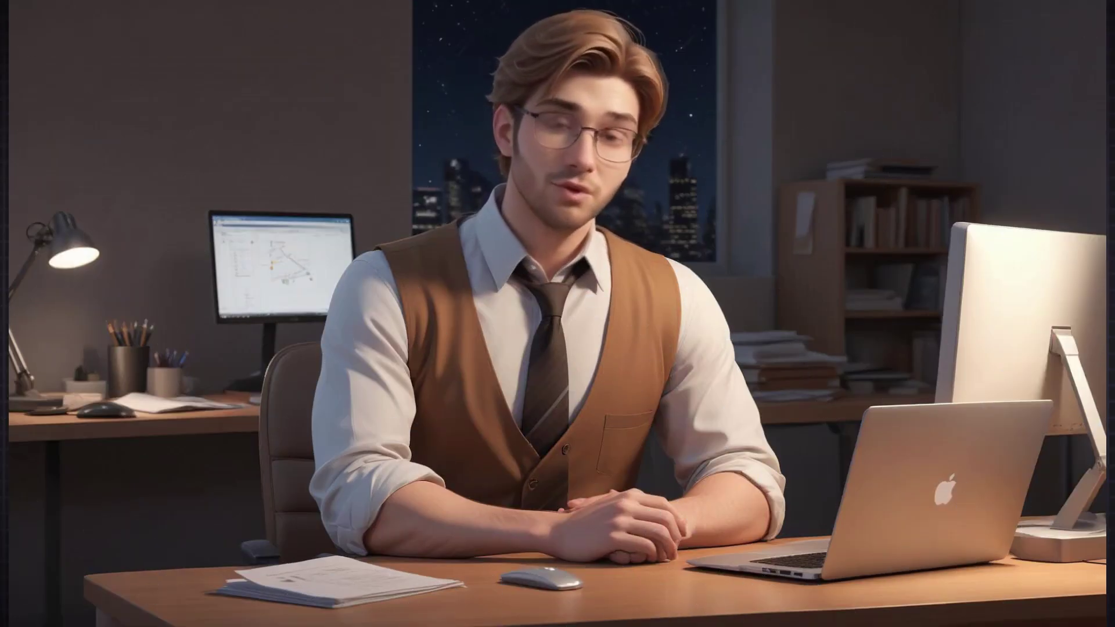